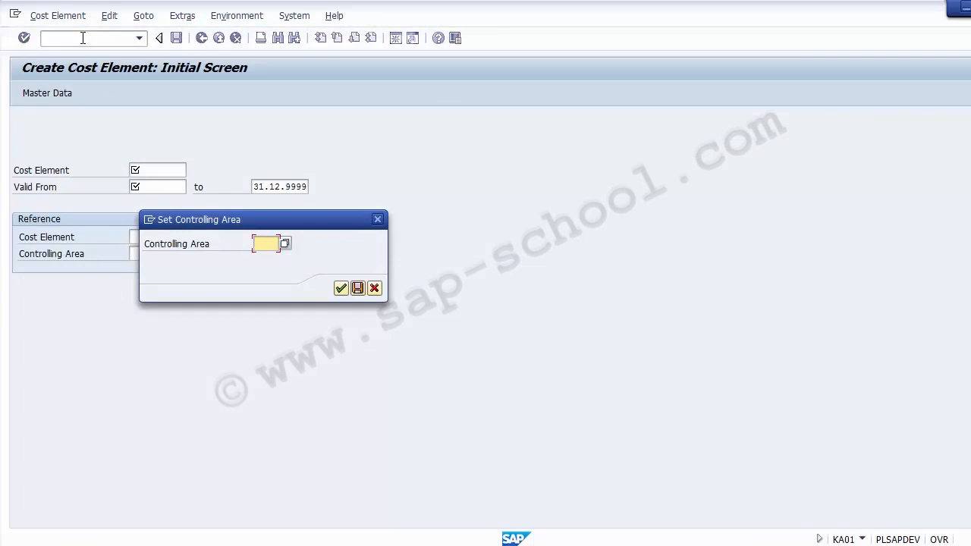
- Set the controlling area to Z100 for the cost element creation
text(Z)
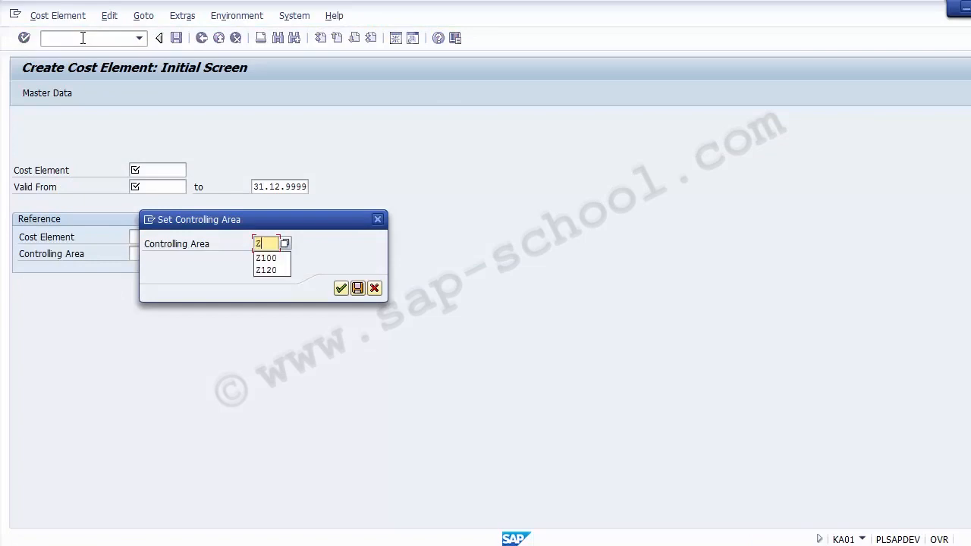
text(100)
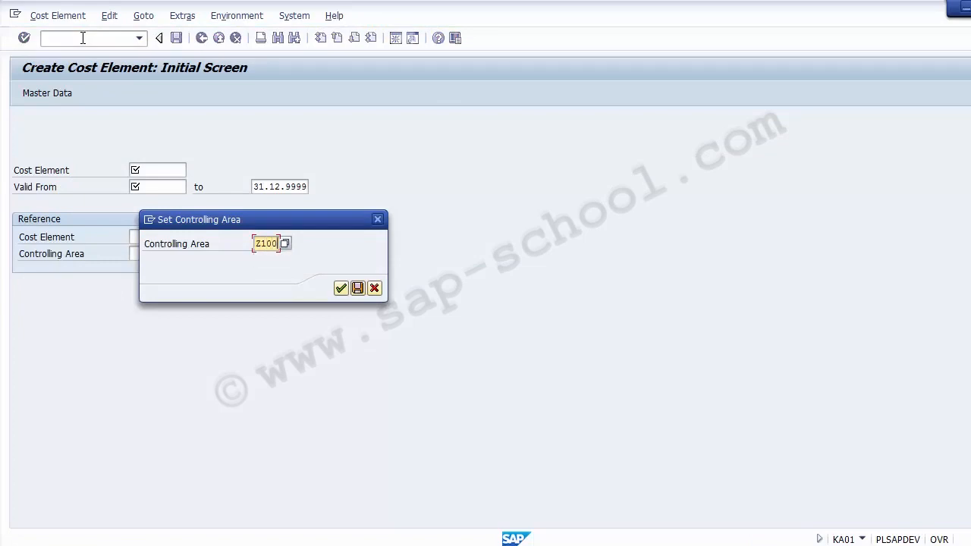
key(Return)
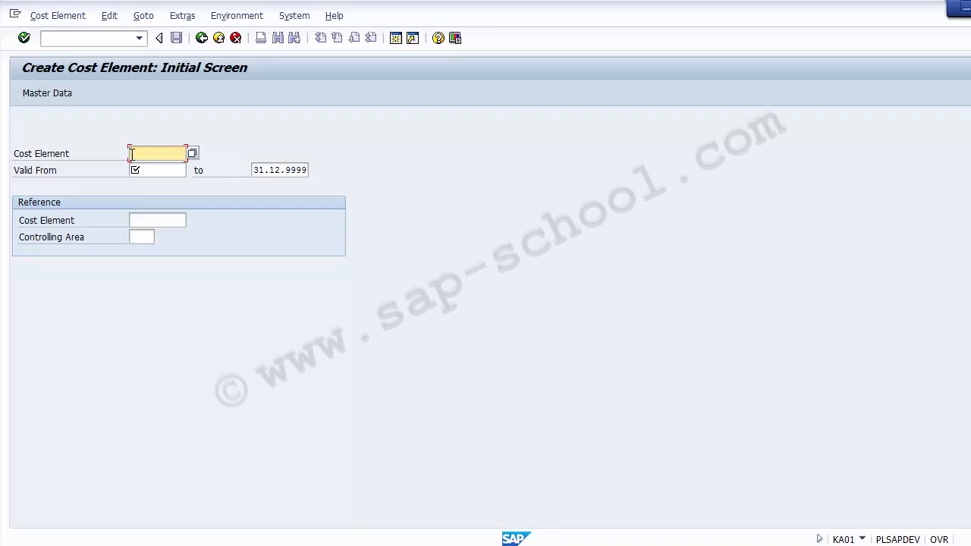
- Open the central G/L account transaction FS00 in a new session
click(82, 38)
text(/o)
text(ka01)
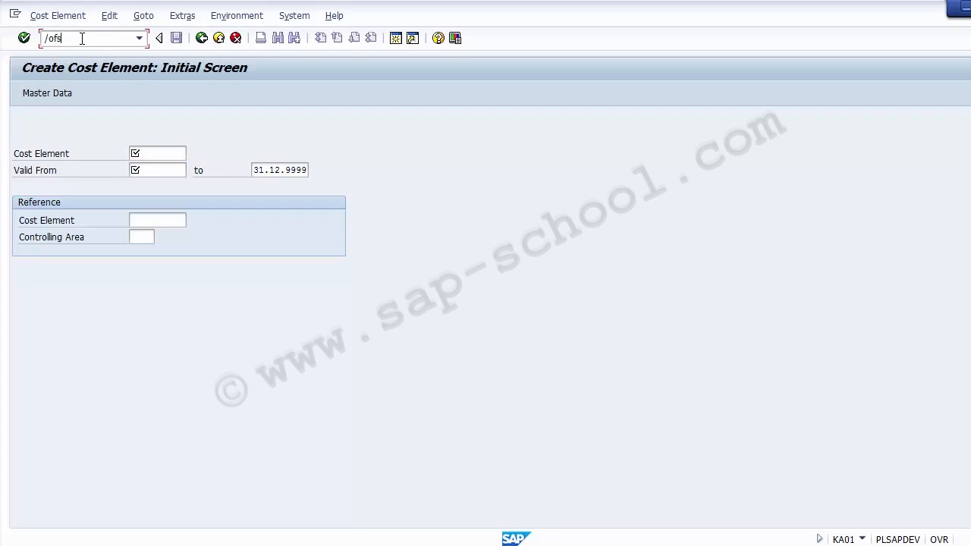
key(Return)
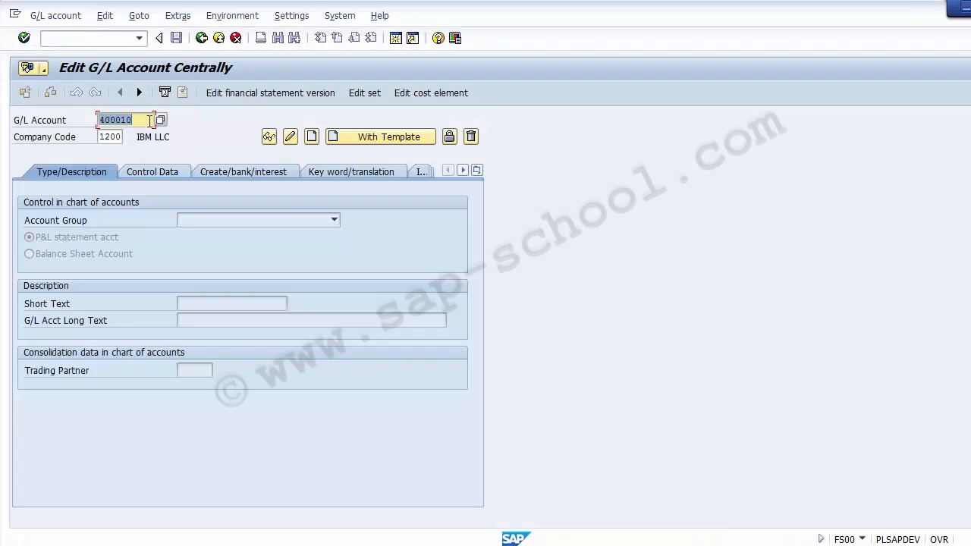
- Clear the G/L account number and list the G/L accounts that exist in company code 1200
click(150, 120)
key(BackSpace)
key(BackSpace)
key(BackSpace)
key(BackSpace)
key(BackSpace)
key(BackSpace)
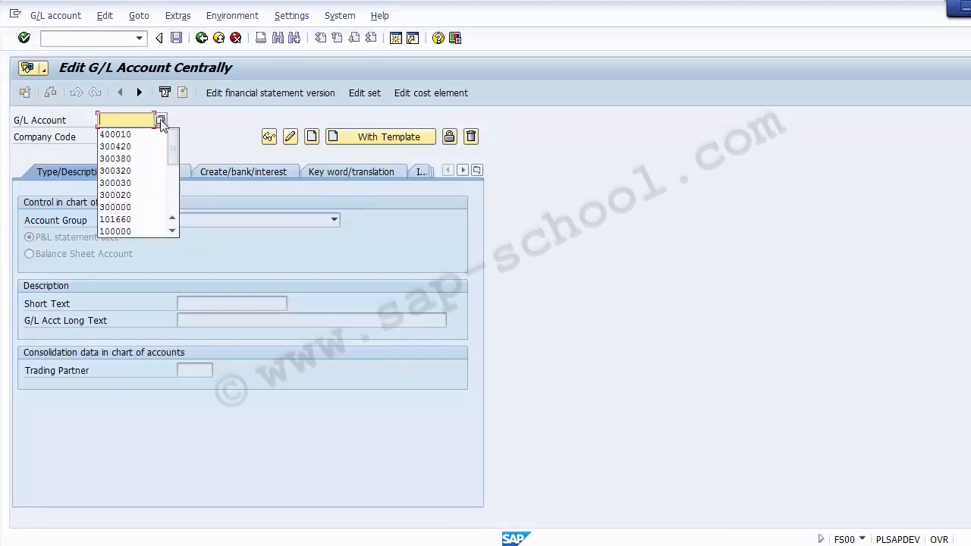
click(160, 122)
click(161, 121)
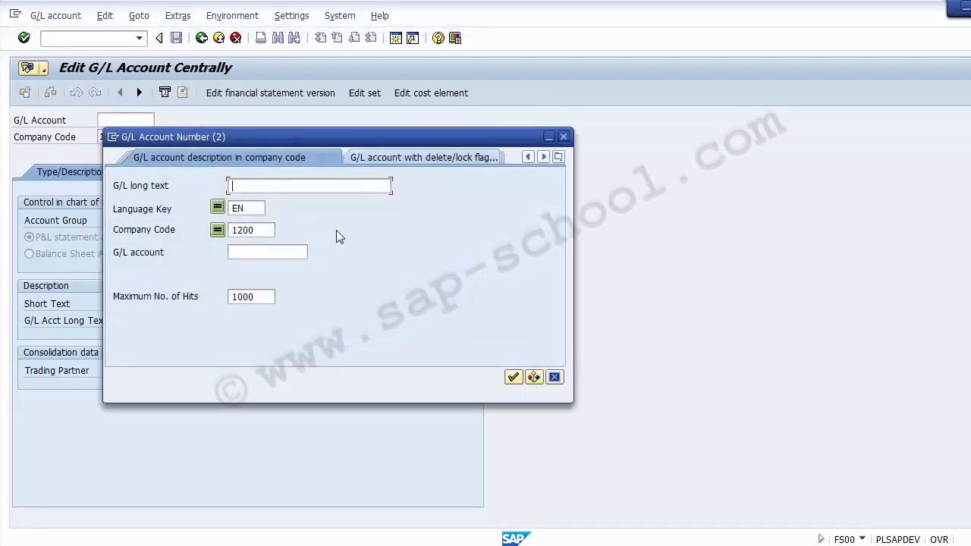
click(267, 232)
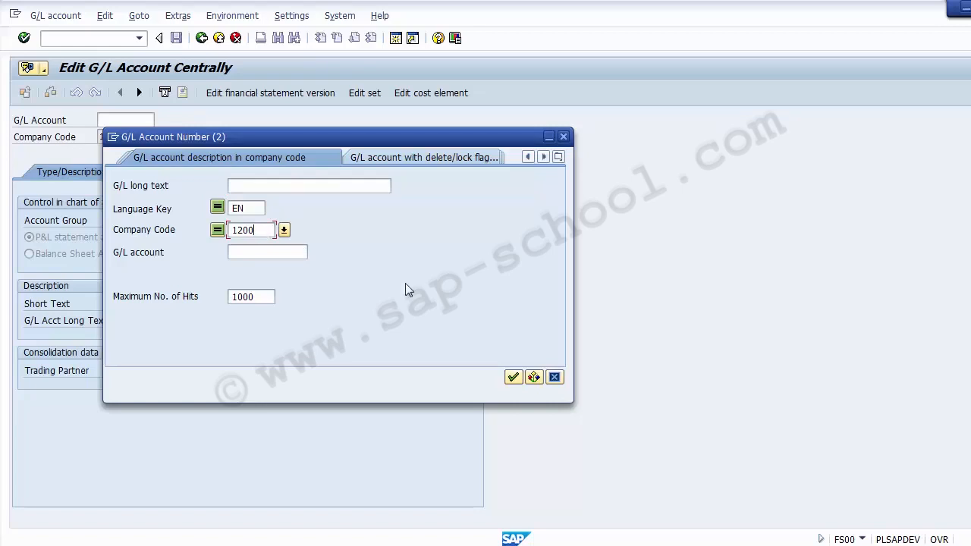
key(Return)
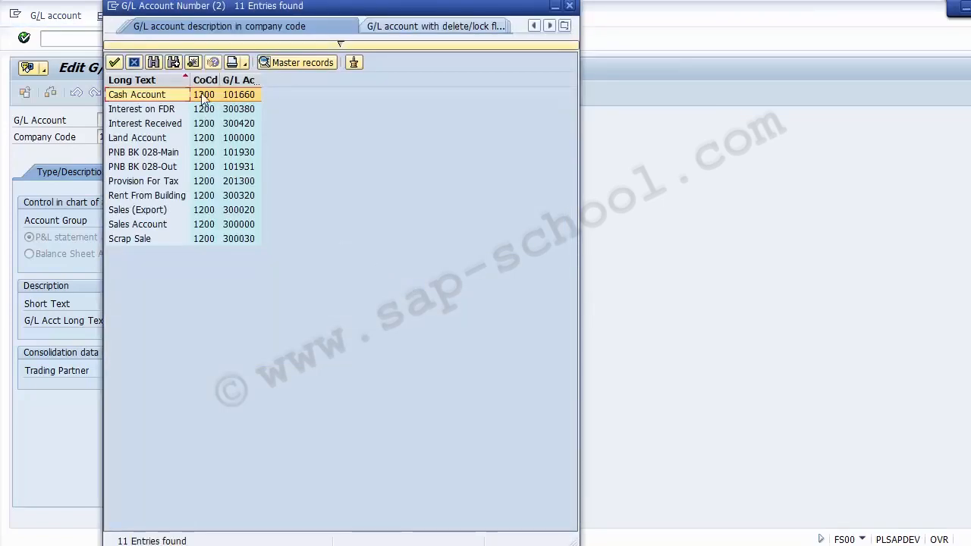
- Go through the listed G/L accounts and choose the Sales Account, number 300000
key(Down)
key(Down)
key(Down)
key(Down)
key(Down)
key(Down)
key(Down)
key(Down)
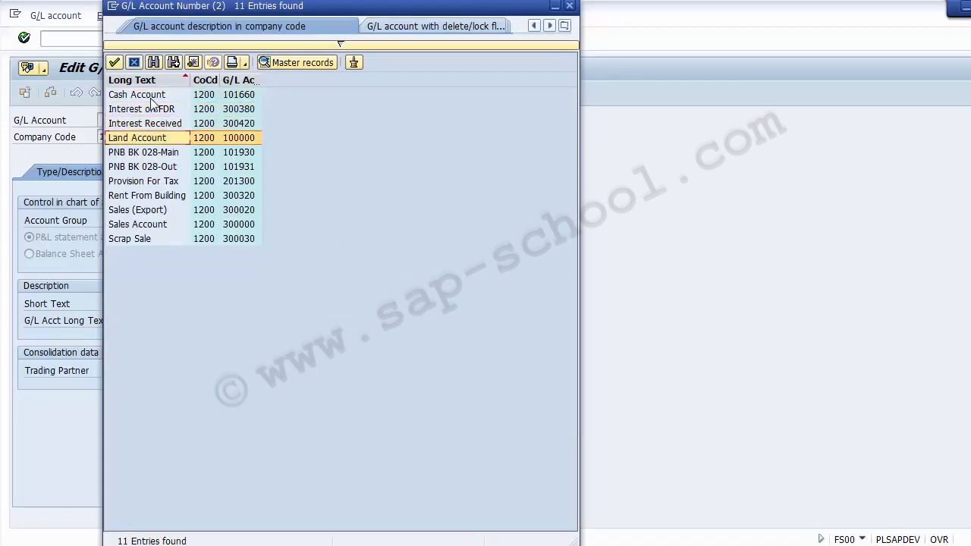
key(Down)
key(Down)
key(Up)
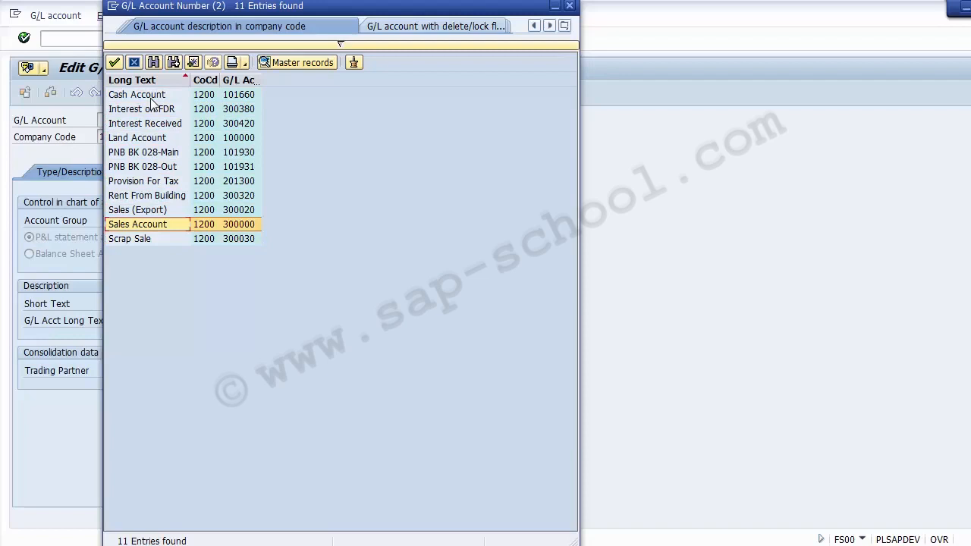
key(Up)
key(Up)
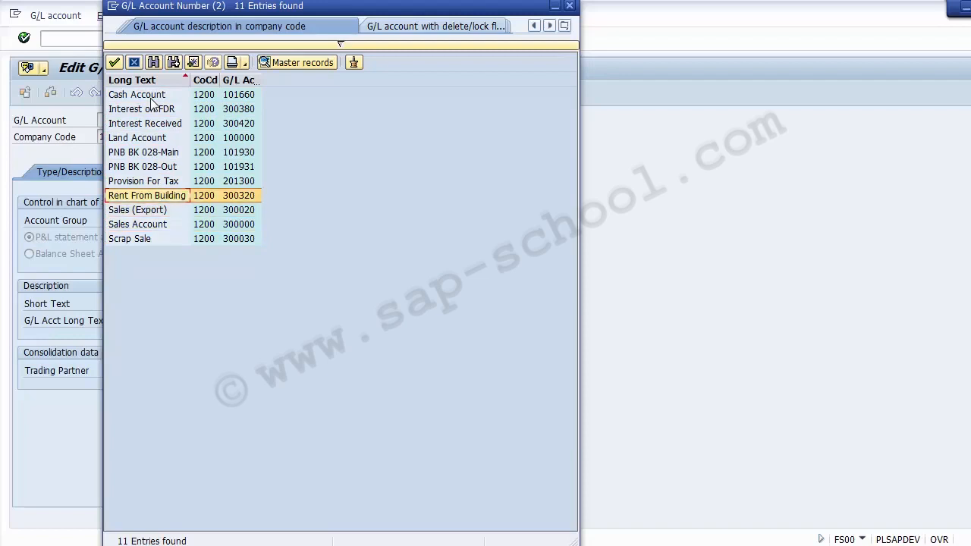
key(Down)
key(Down)
key(Down)
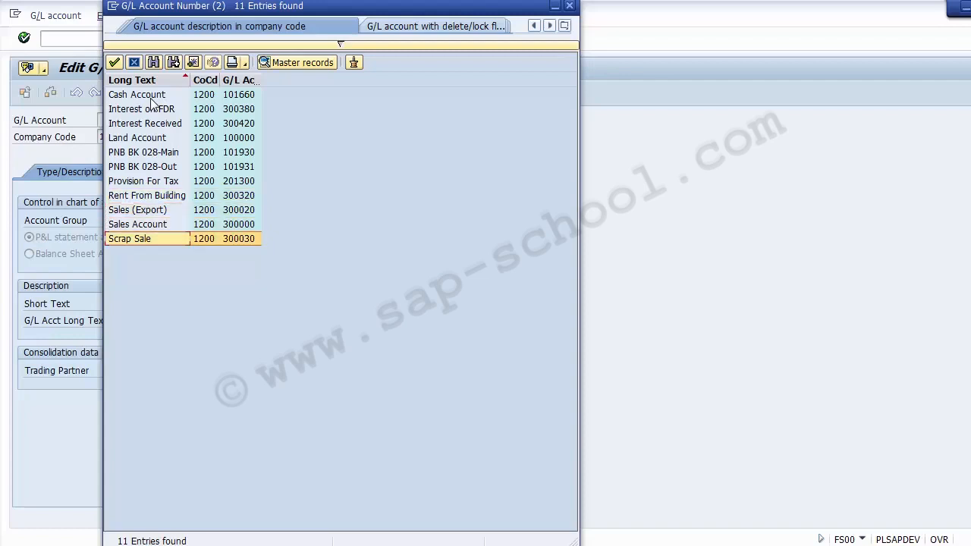
key(Up)
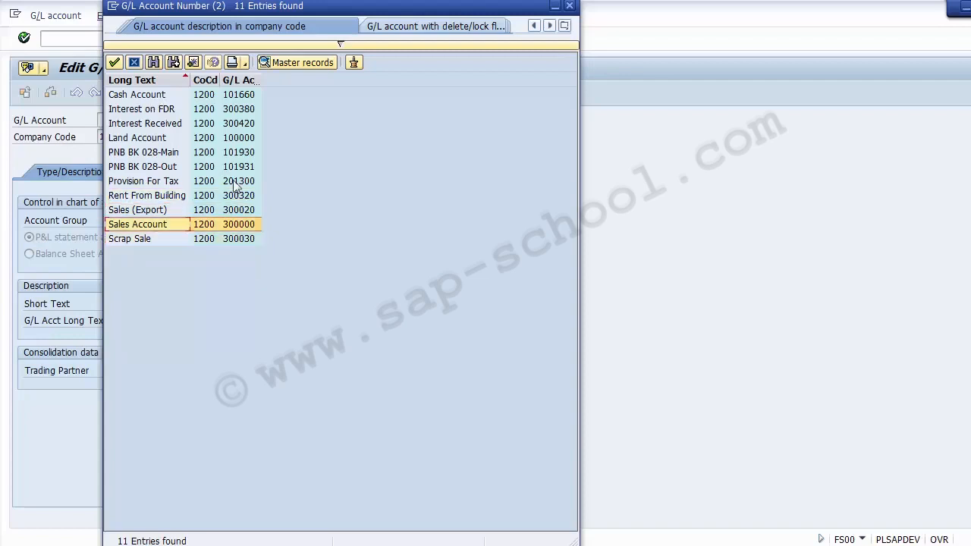
double_click(246, 227)
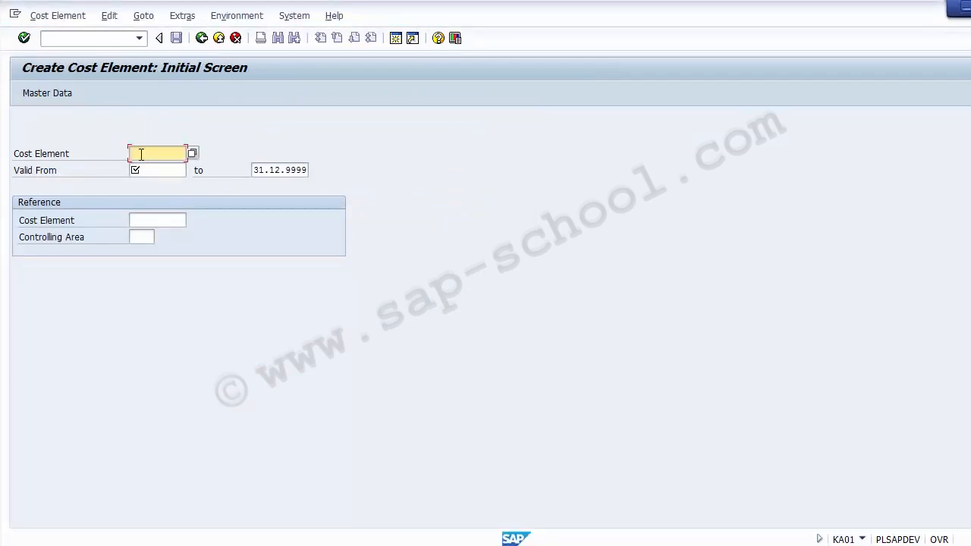
- In the Create Cost Element session, enter cost element 300000 with a valid-from date of 01.04.2014
text(300000)
click(155, 169)
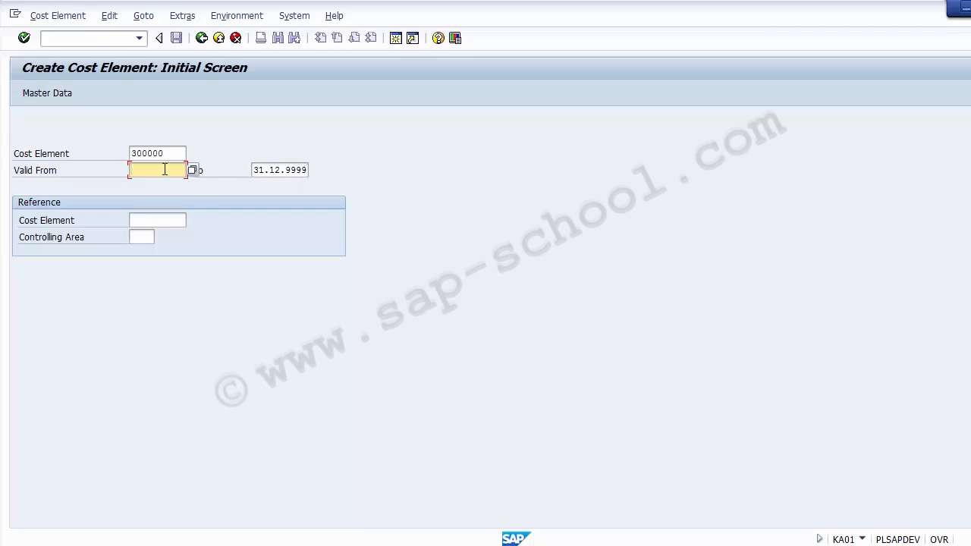
text(010)
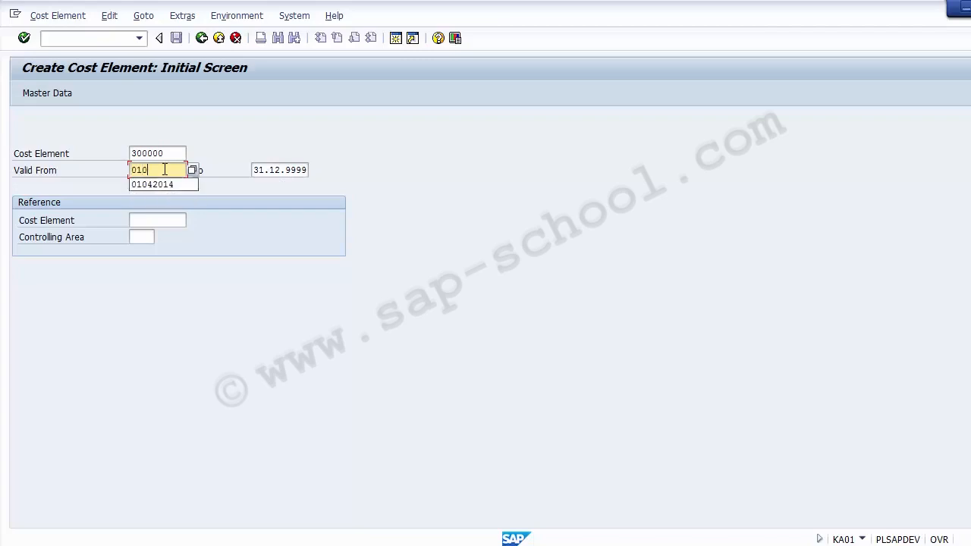
key(BackSpace)
key(Down)
key(Down)
key(Return)
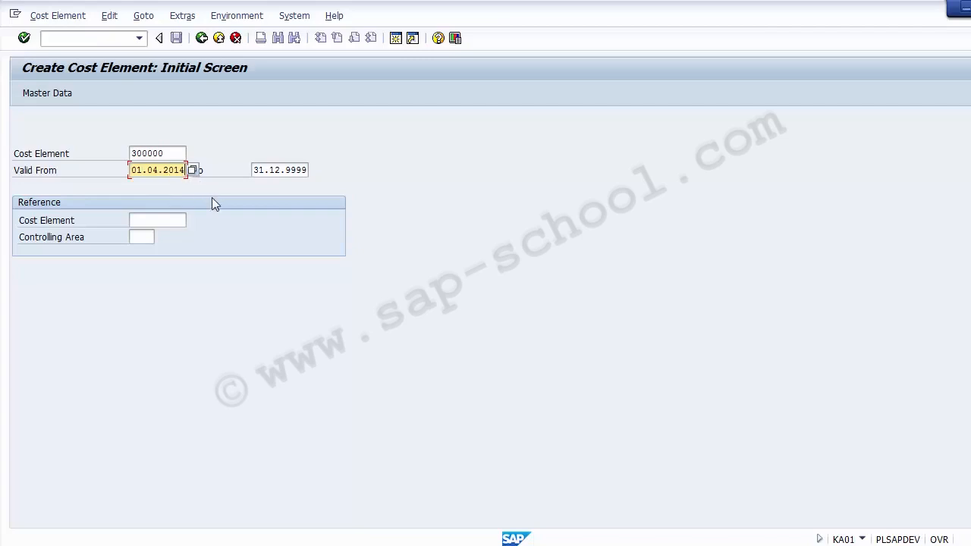
click(168, 152)
click(169, 164)
click(169, 154)
click(168, 170)
click(172, 155)
drag(174, 152, 122, 154)
click(121, 158)
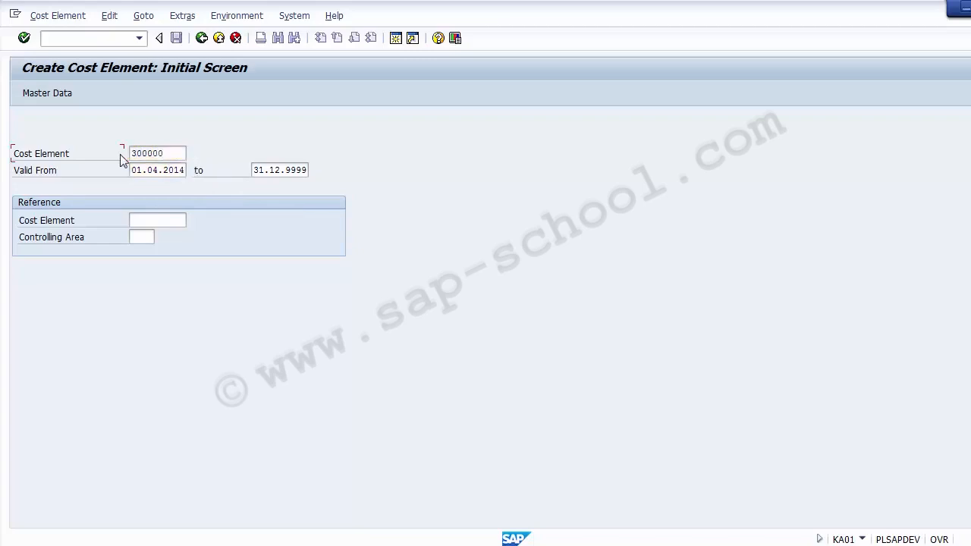
- Proceed to the basic screen for the new cost element
click(161, 152)
click(167, 171)
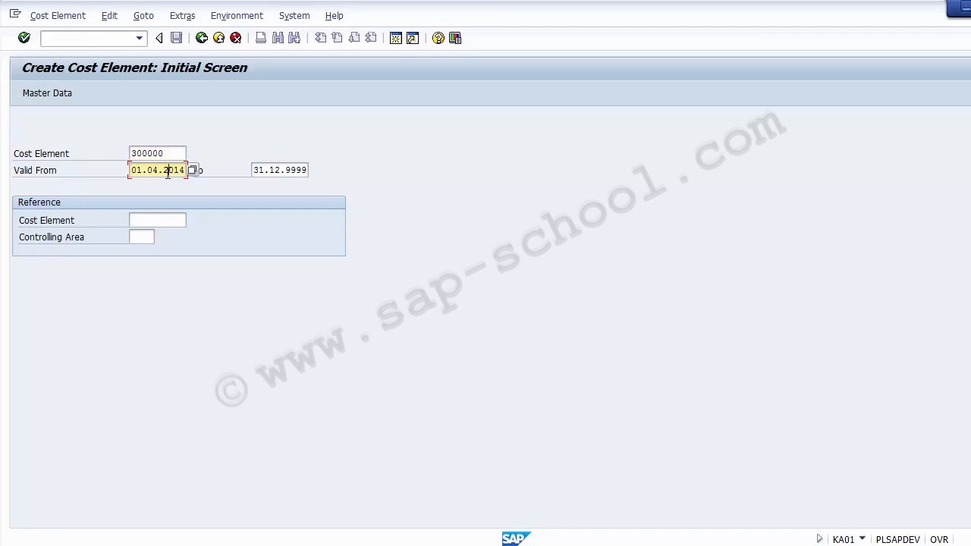
key(Return)
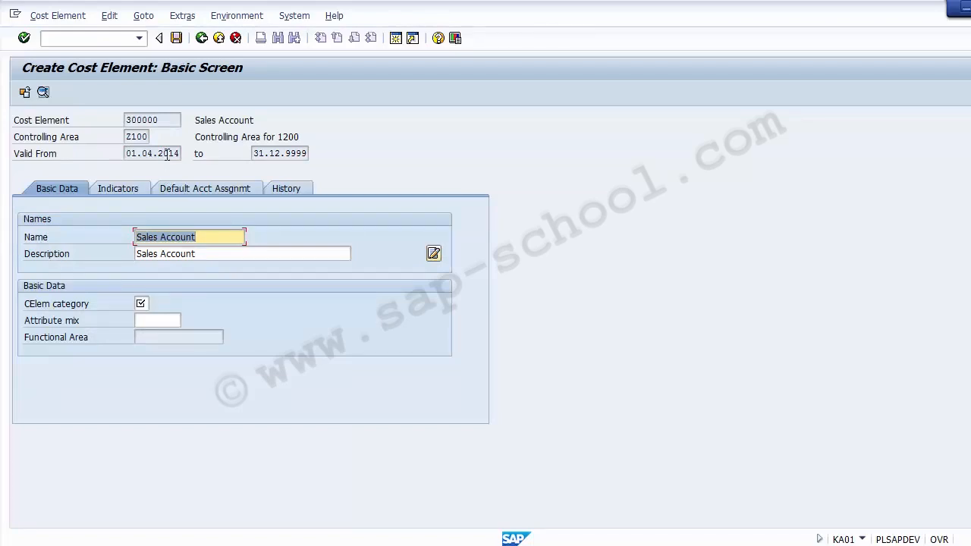
- Examine the new cost element's number, name and description and its empty category on the basic data
drag(172, 120, 124, 120)
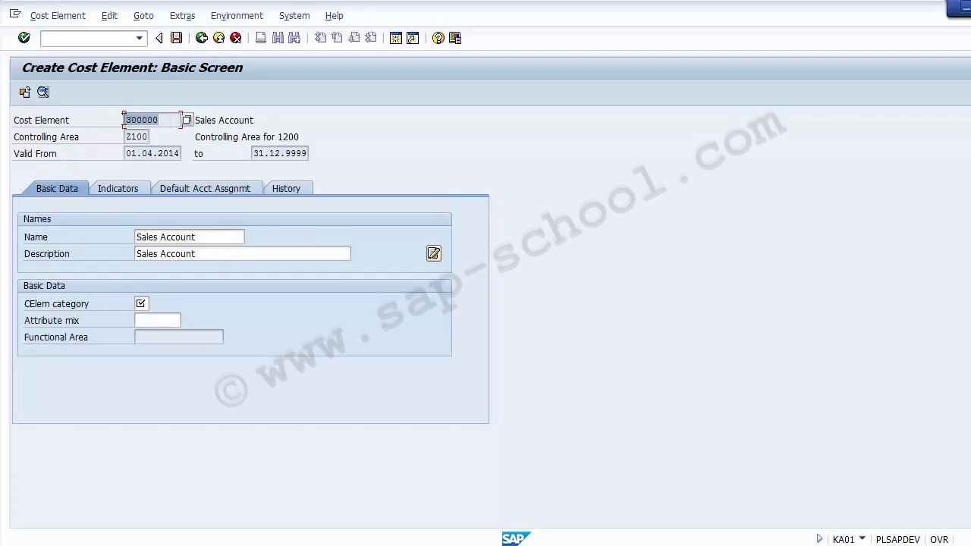
drag(210, 237, 130, 256)
click(201, 255)
drag(211, 236, 130, 238)
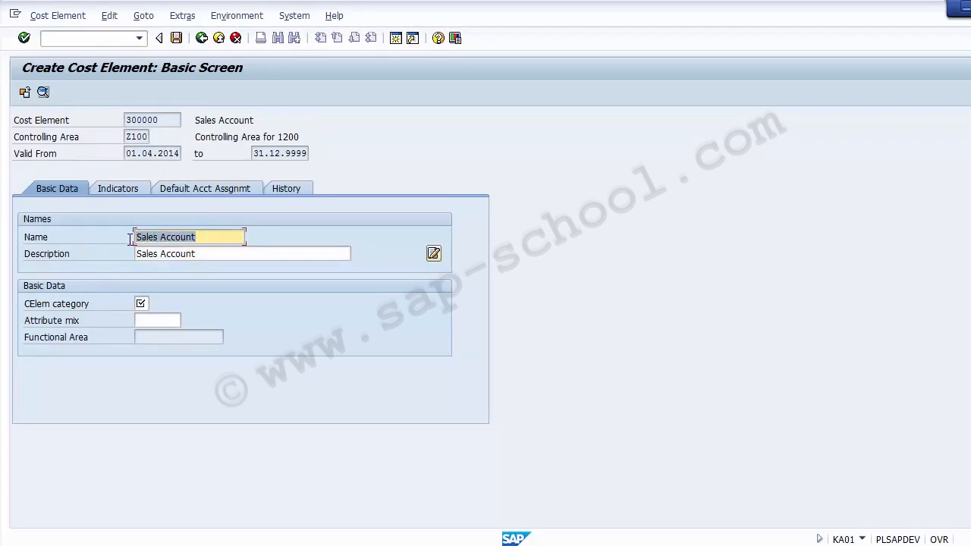
click(204, 237)
click(205, 254)
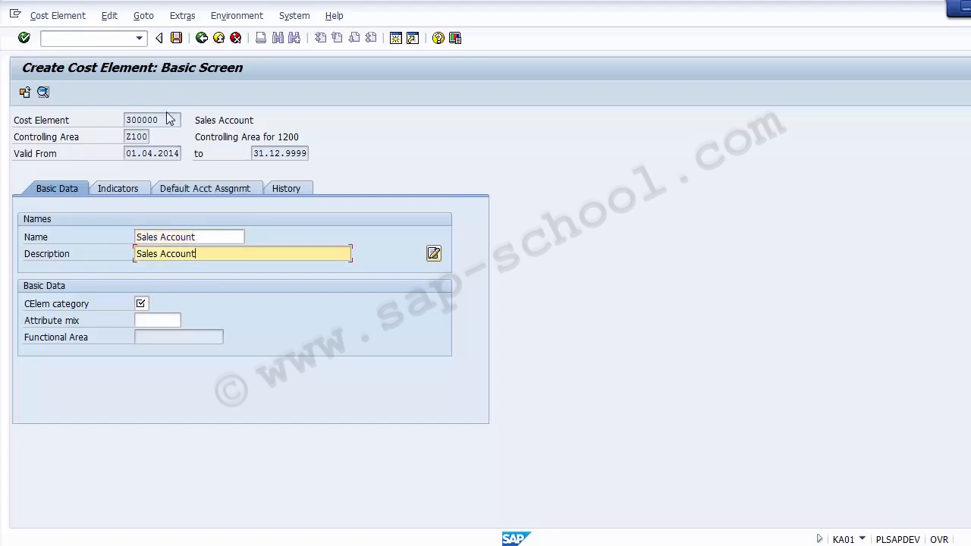
drag(172, 119, 119, 125)
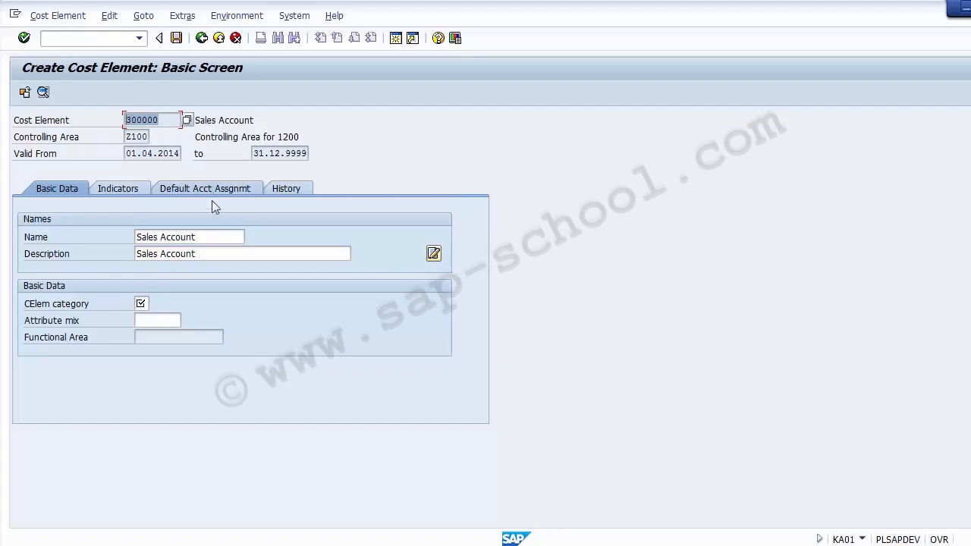
click(212, 236)
click(214, 255)
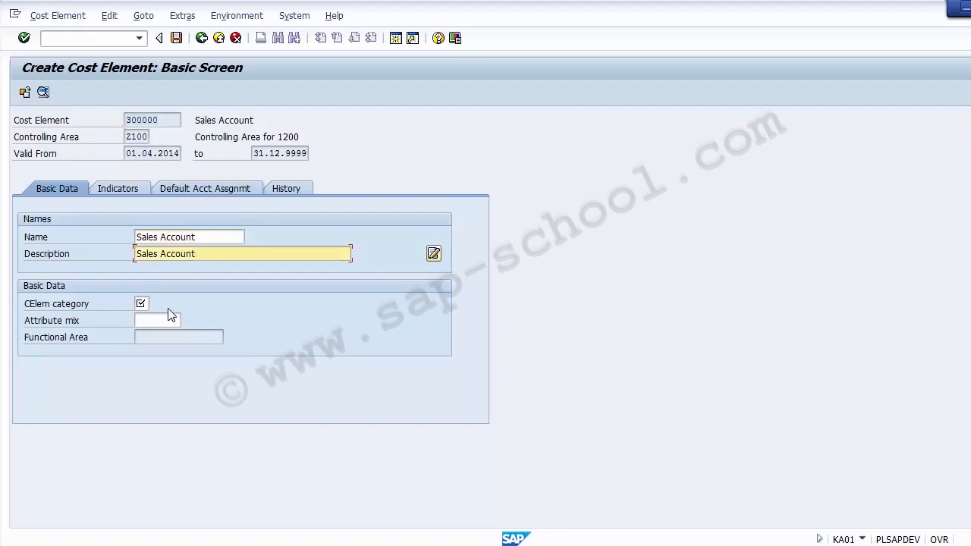
click(147, 304)
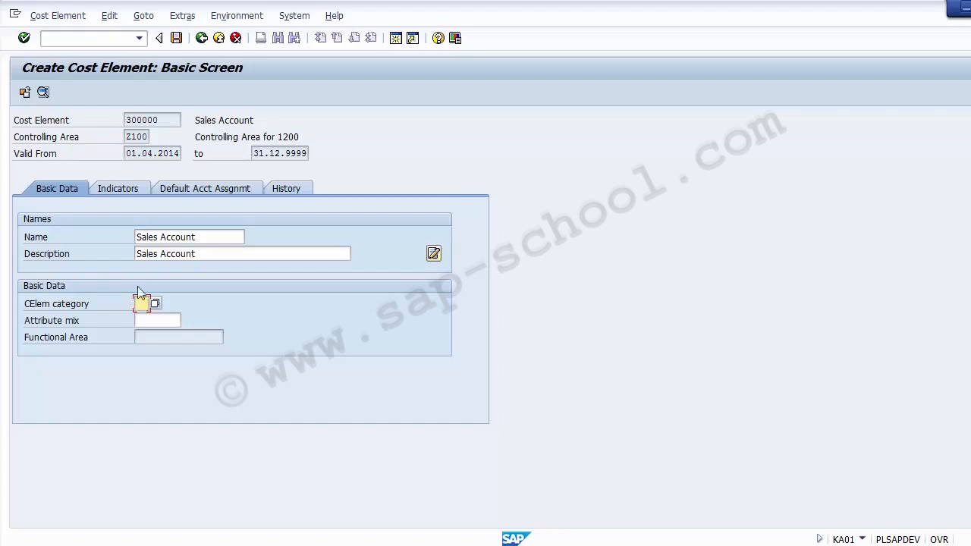
click(140, 119)
drag(141, 115, 112, 120)
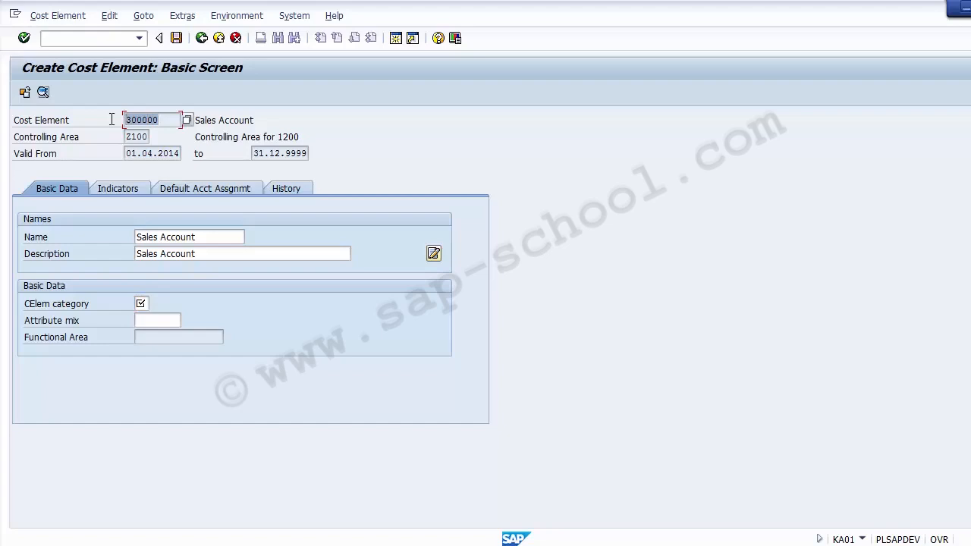
- List the possible cost element categories and review each entry from primary costs through external settlement
click(144, 304)
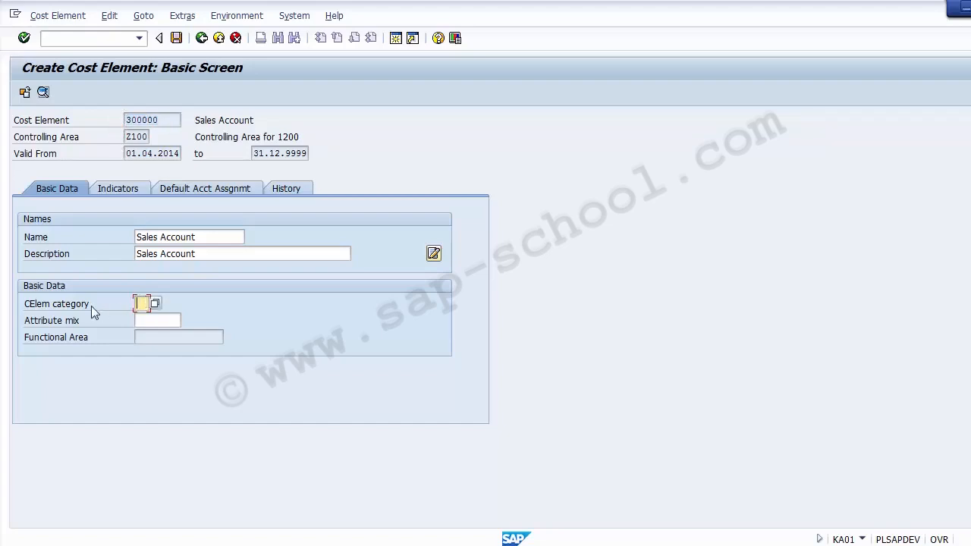
text(11)
click(143, 302)
click(156, 305)
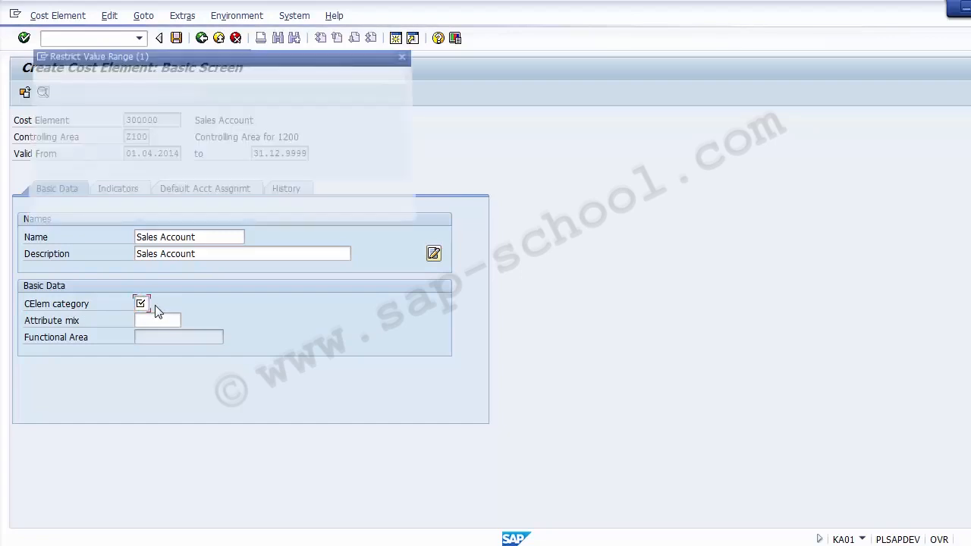
key(Down)
key(Down)
key(Down)
key(Down)
key(Down)
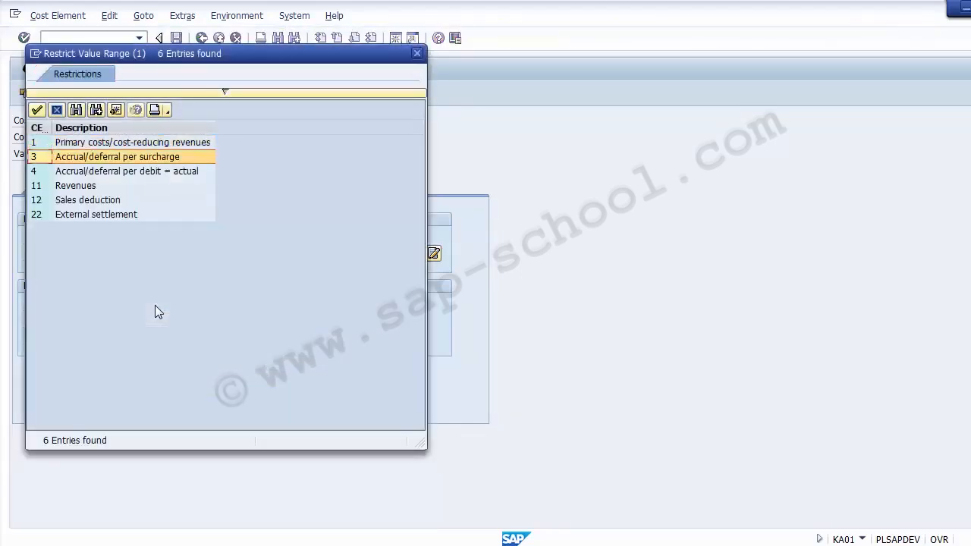
key(Up)
key(Up)
key(Up)
key(Up)
key(Up)
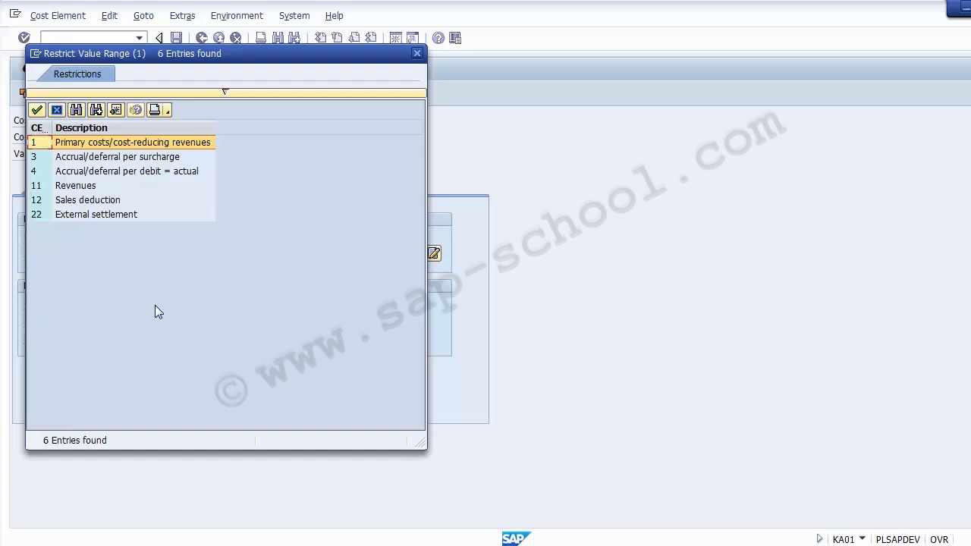
key(Down)
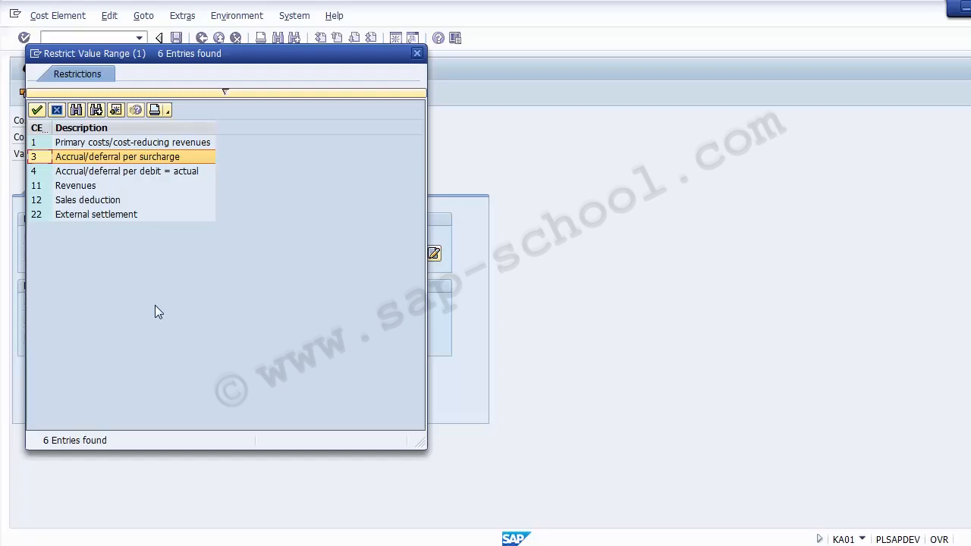
key(Down)
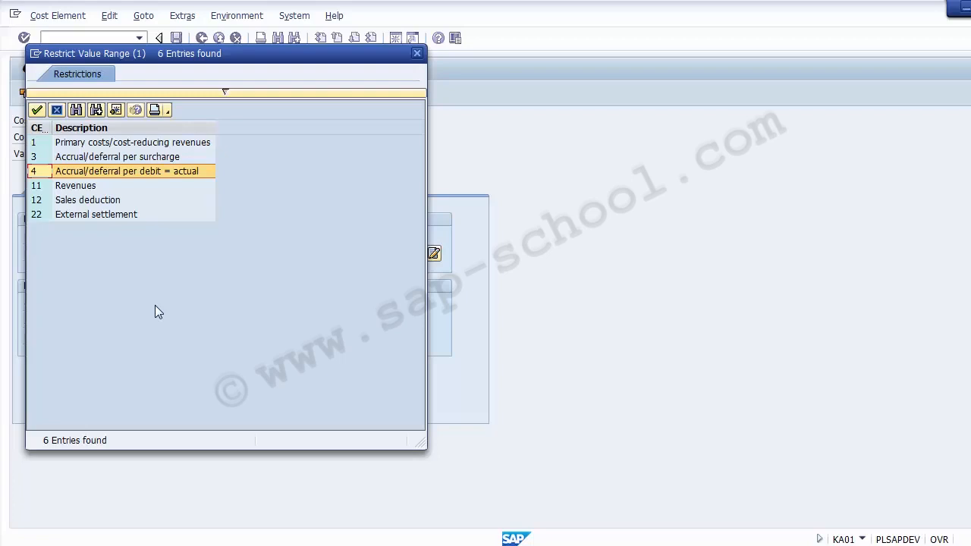
key(Down)
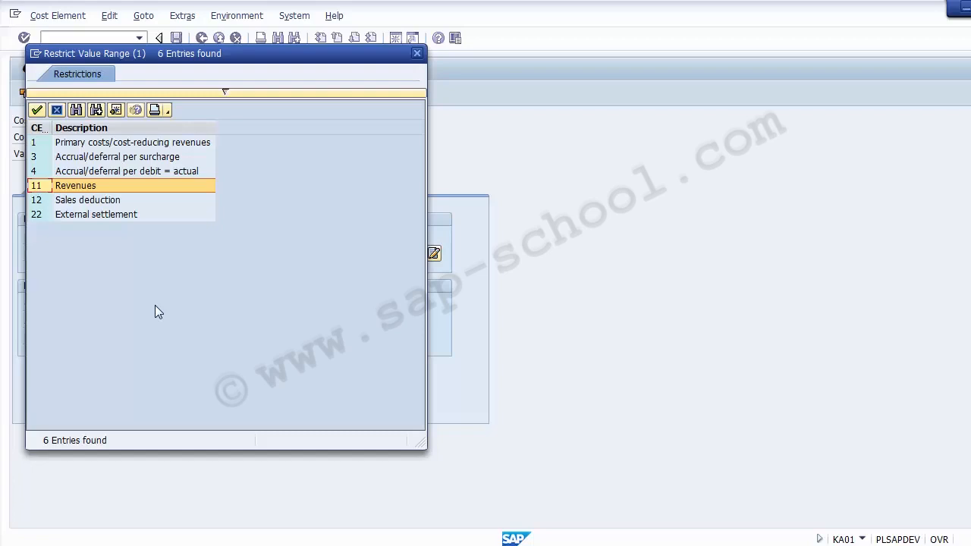
key(Down)
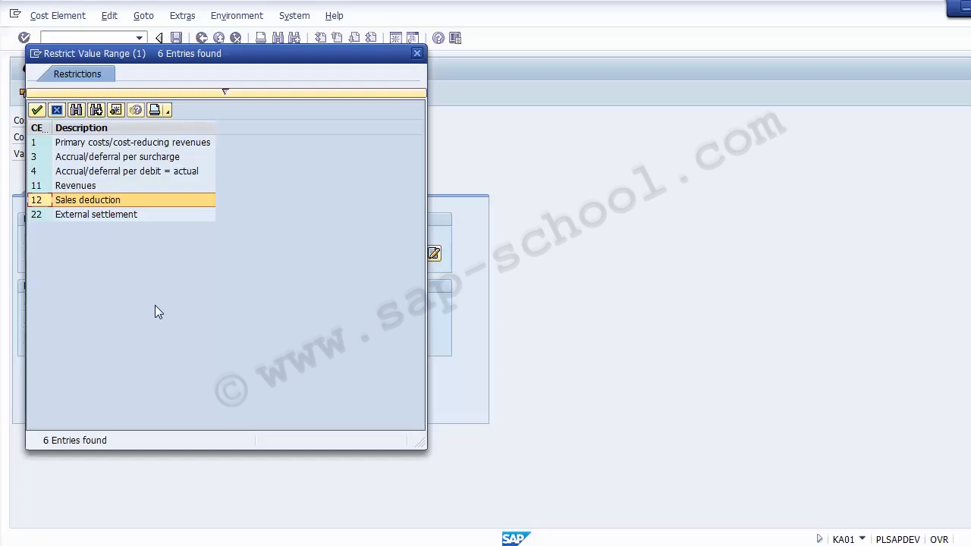
key(Down)
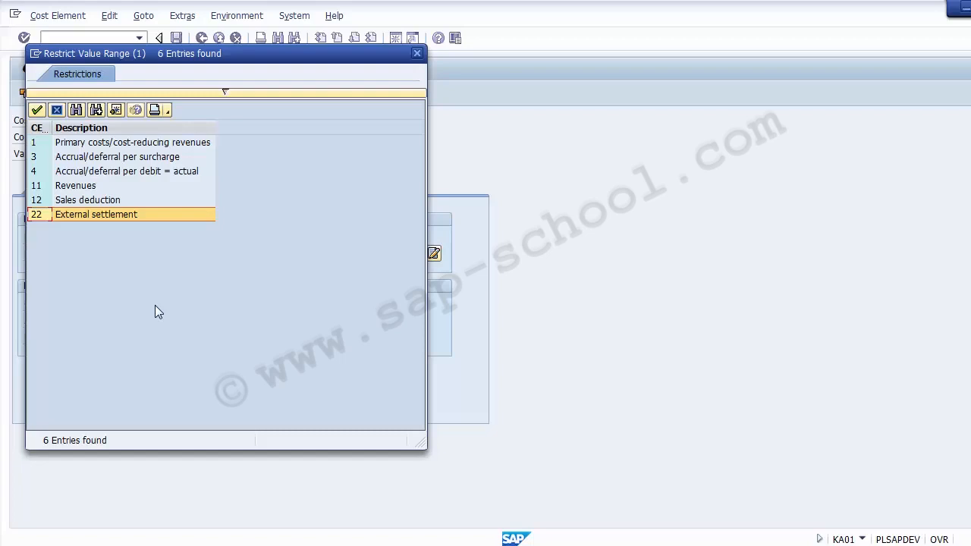
- Compare the available cost element categories, focusing on primary costs/cost-reducing revenues and revenues
key(Up)
key(Up)
key(Up)
key(Up)
key(Up)
key(Down)
key(Down)
key(Down)
key(Down)
key(Down)
key(Up)
key(Up)
key(Up)
key(Up)
key(Up)
key(Up)
key(Down)
key(Down)
key(Down)
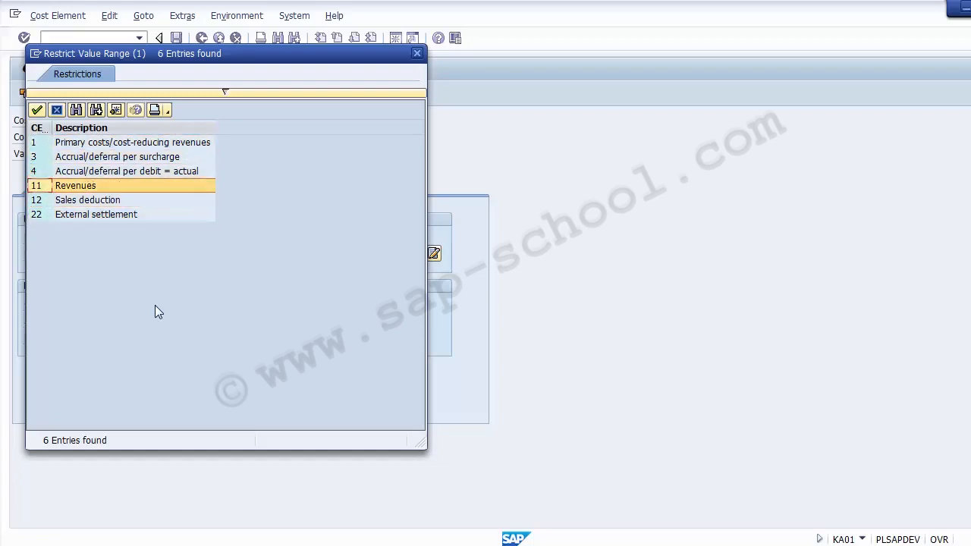
key(Up)
key(Up)
key(Up)
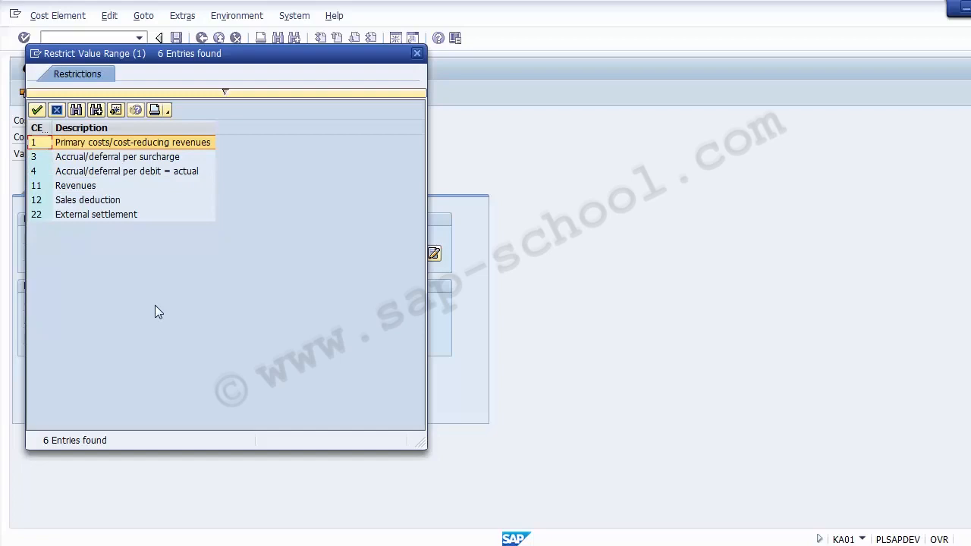
- Assign cost element category 11, Revenues, to the Sales Account cost element
key(Down)
key(Down)
key(Down)
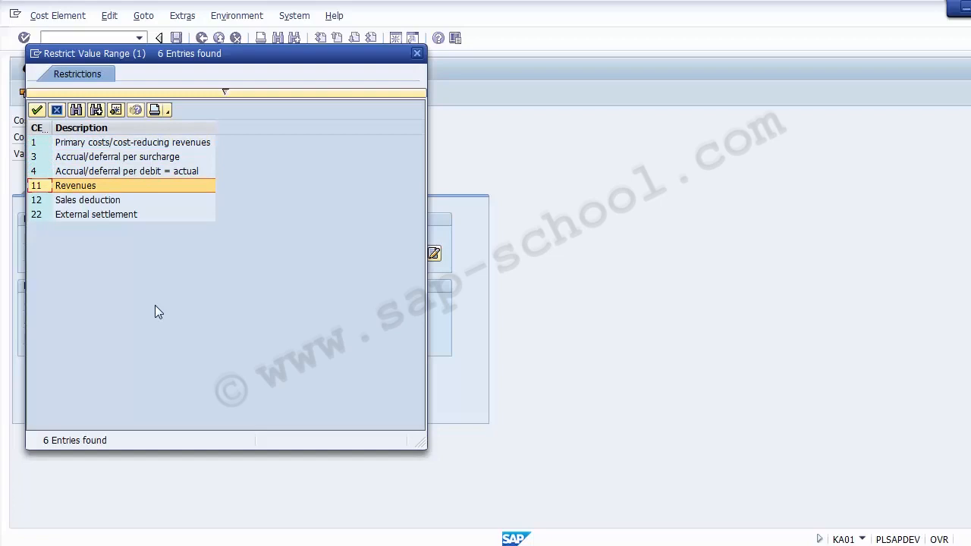
drag(100, 53, 473, 79)
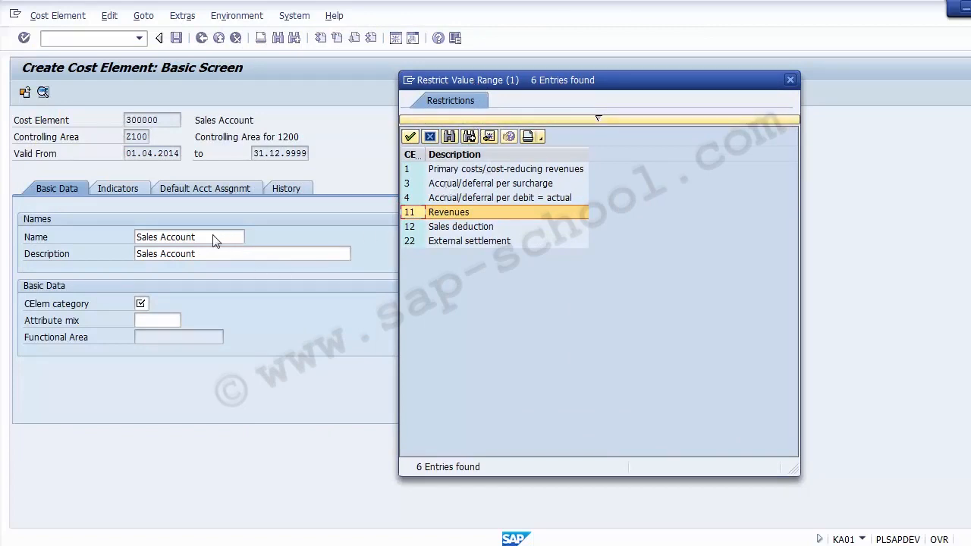
double_click(442, 219)
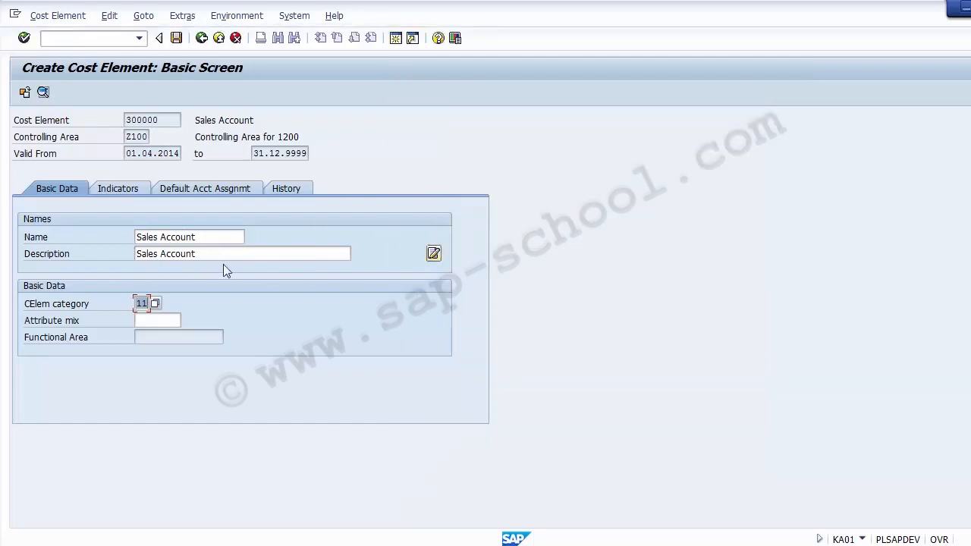
- Check the cost element's name and description and reselect Revenues (11) from the category choices
drag(211, 237, 137, 238)
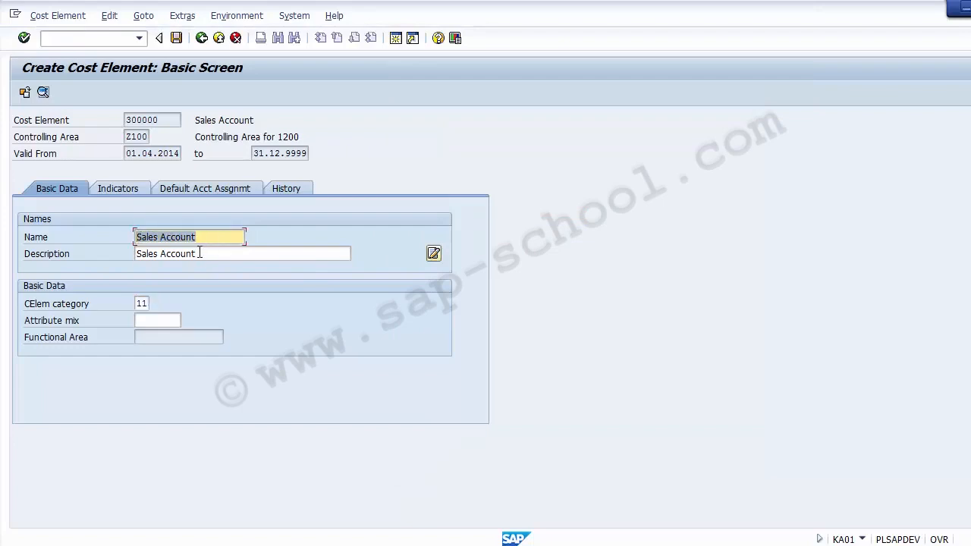
drag(209, 254, 130, 253)
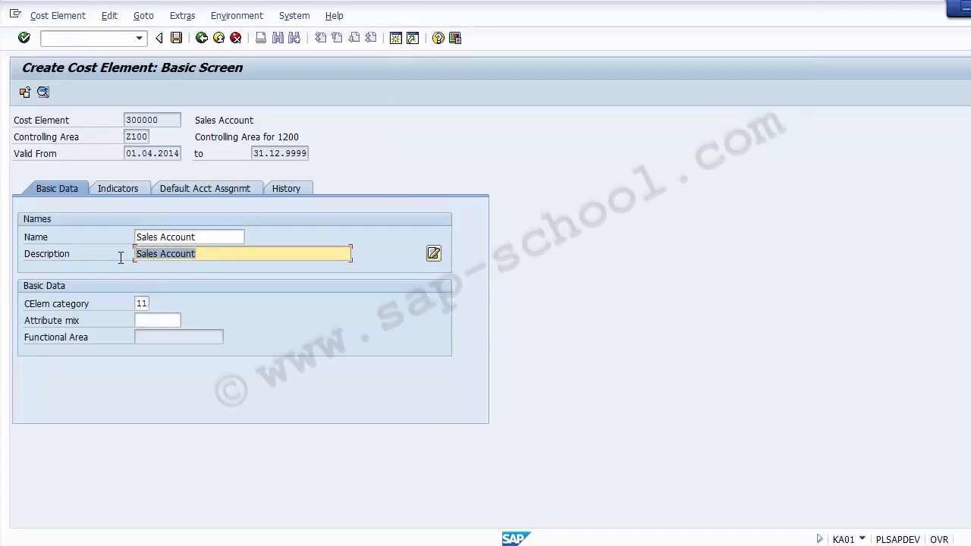
click(141, 303)
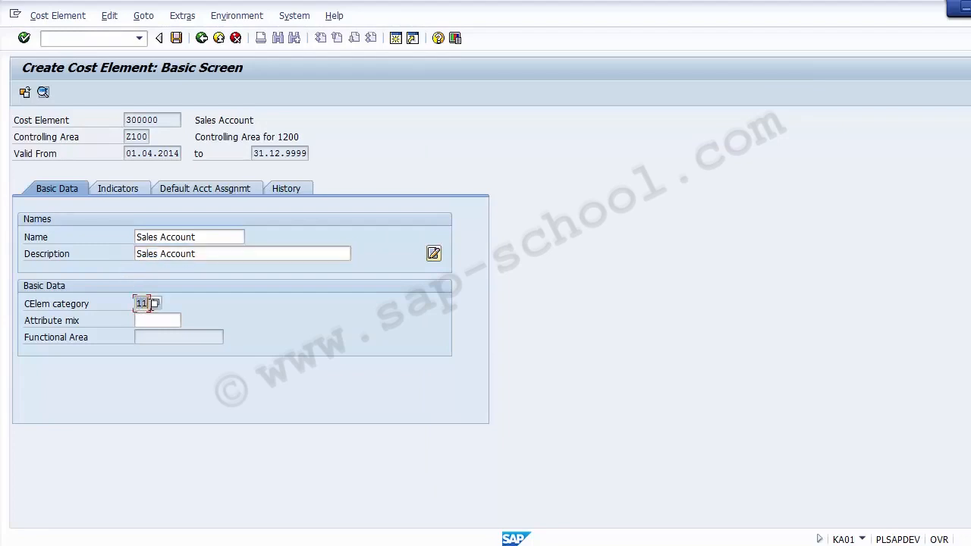
click(154, 304)
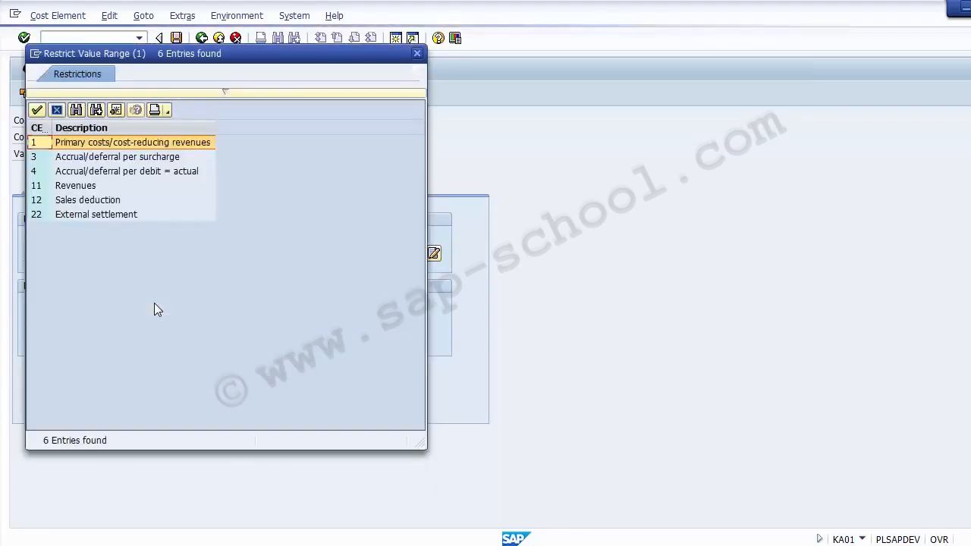
click(77, 186)
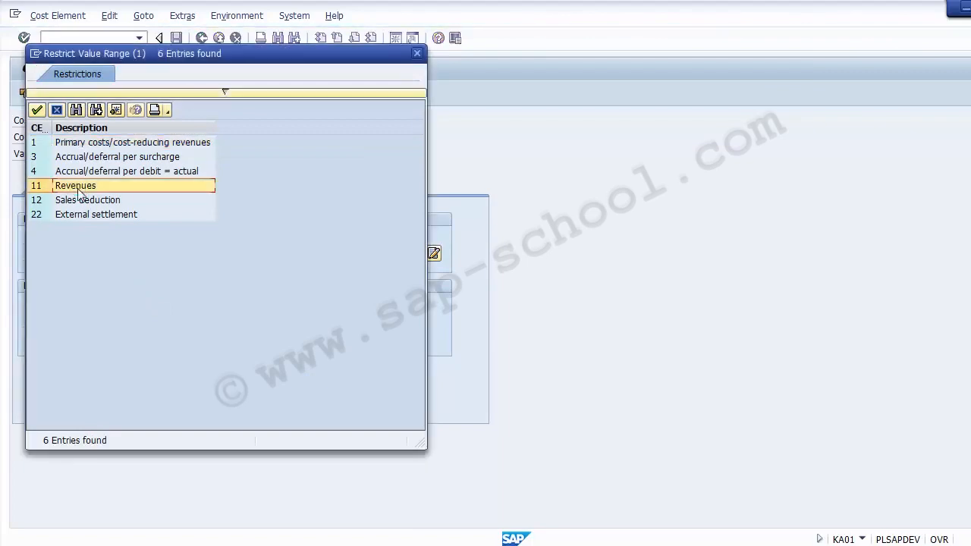
double_click(77, 188)
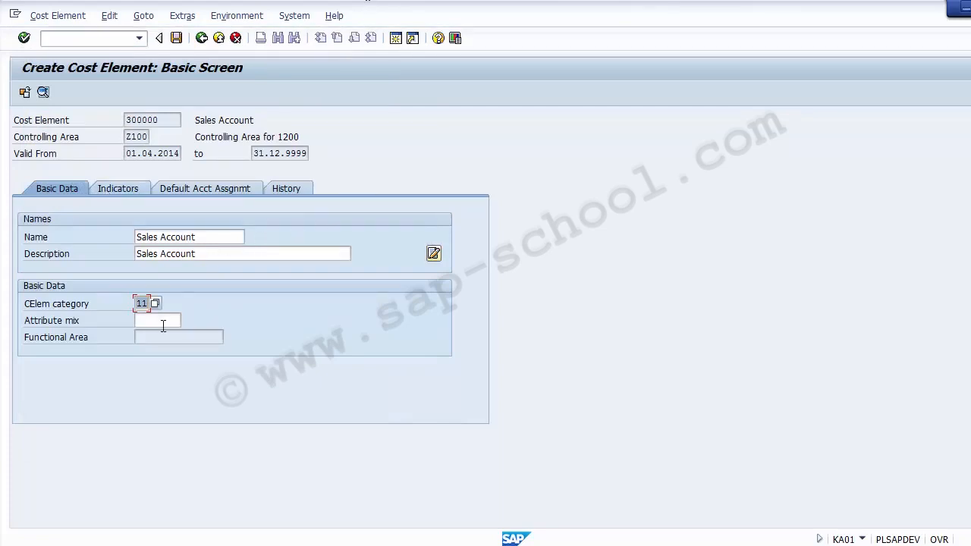
- Review the attribute mix, functional area and consumption quantity indicators, trying out the Record qty option
click(57, 323)
click(142, 337)
click(124, 192)
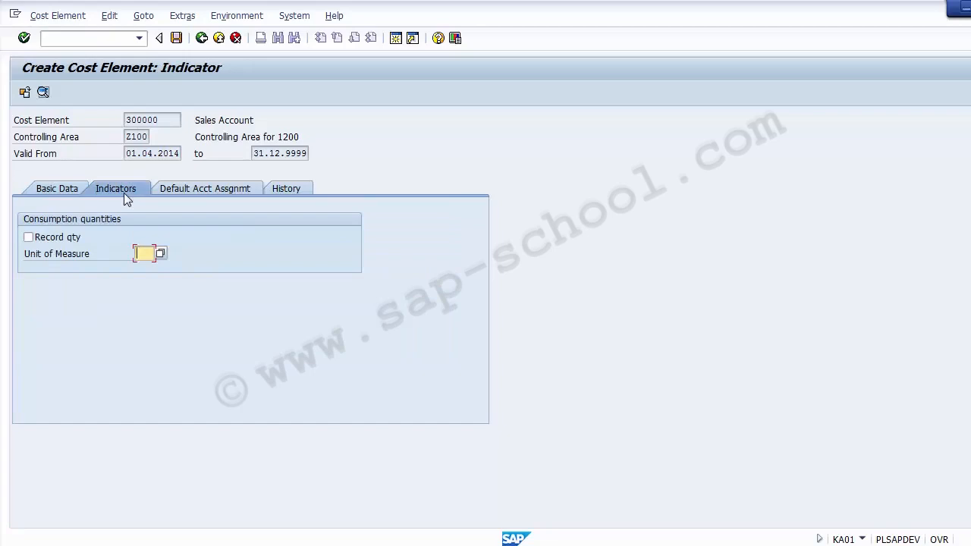
click(64, 241)
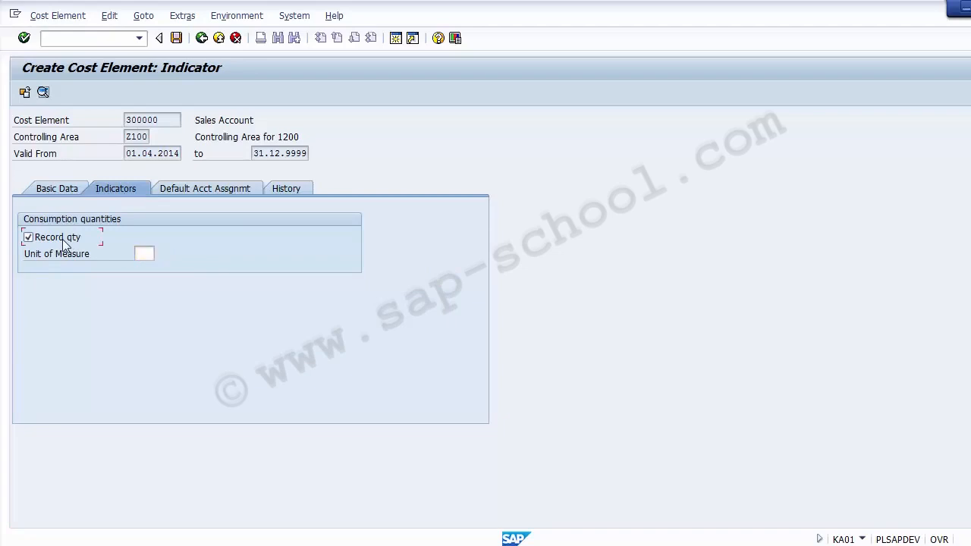
click(64, 241)
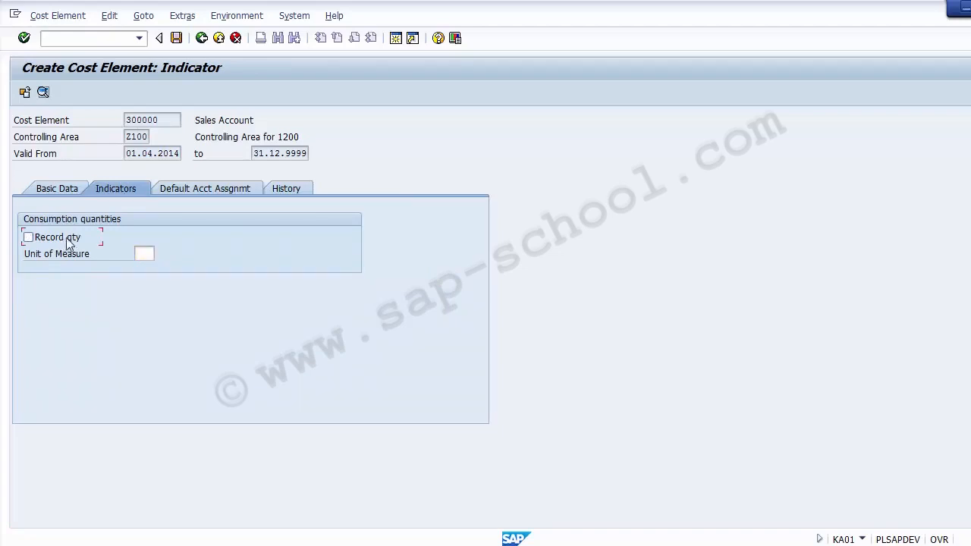
click(144, 253)
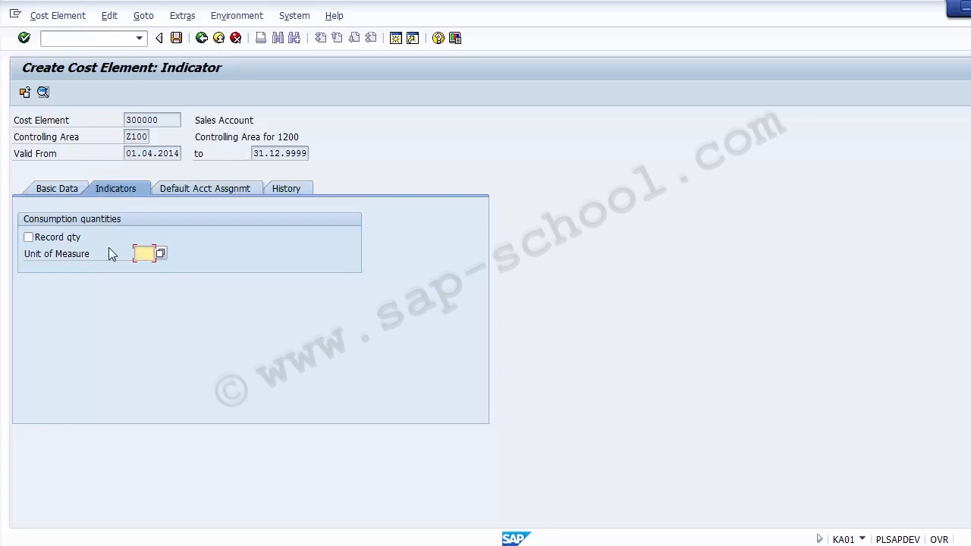
- Examine the cost center and order fields of the default account assignment
click(187, 191)
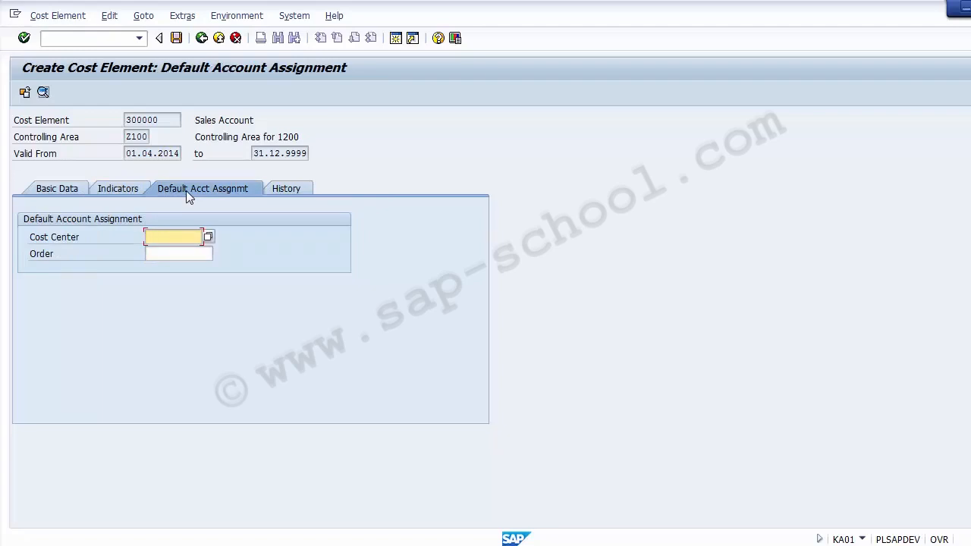
click(174, 256)
click(165, 236)
click(163, 253)
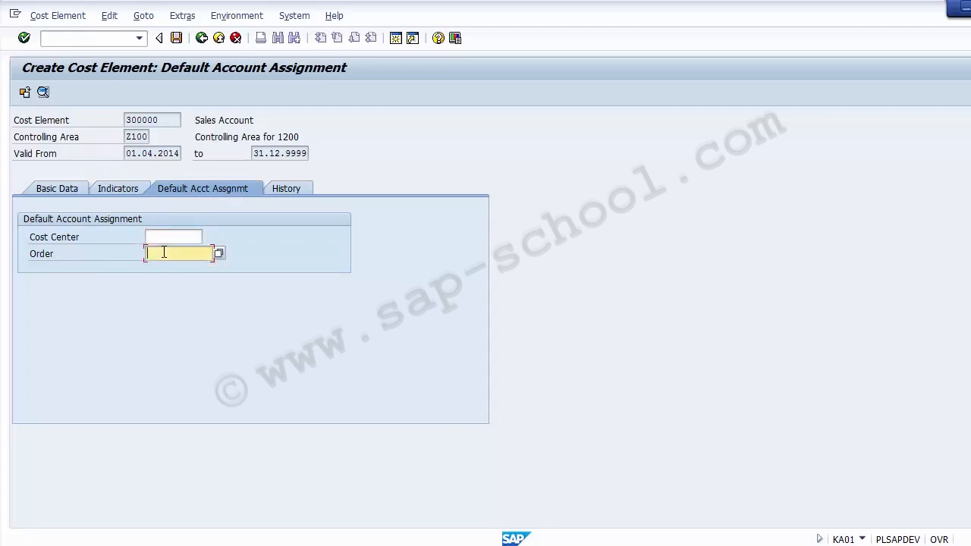
click(160, 237)
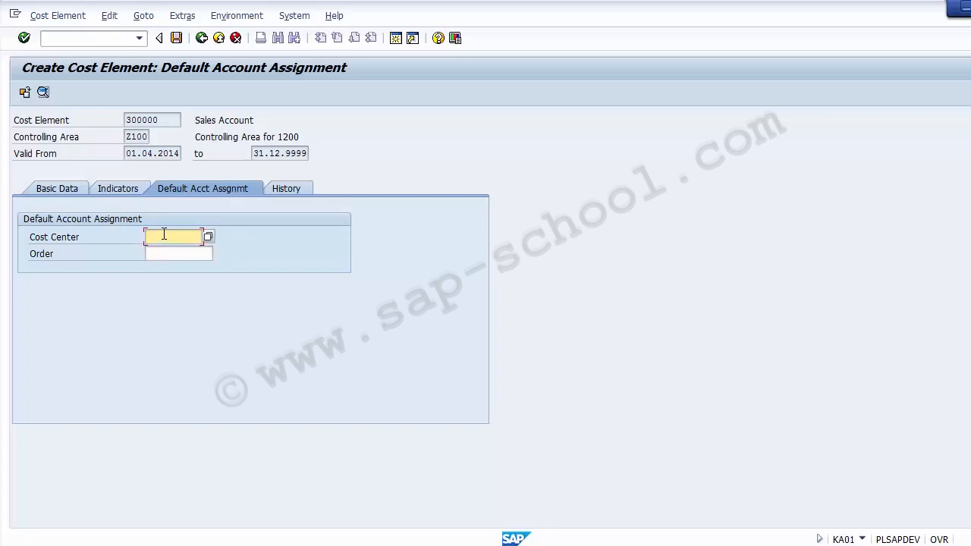
- View the cost element's creation history and check its change documents
click(281, 189)
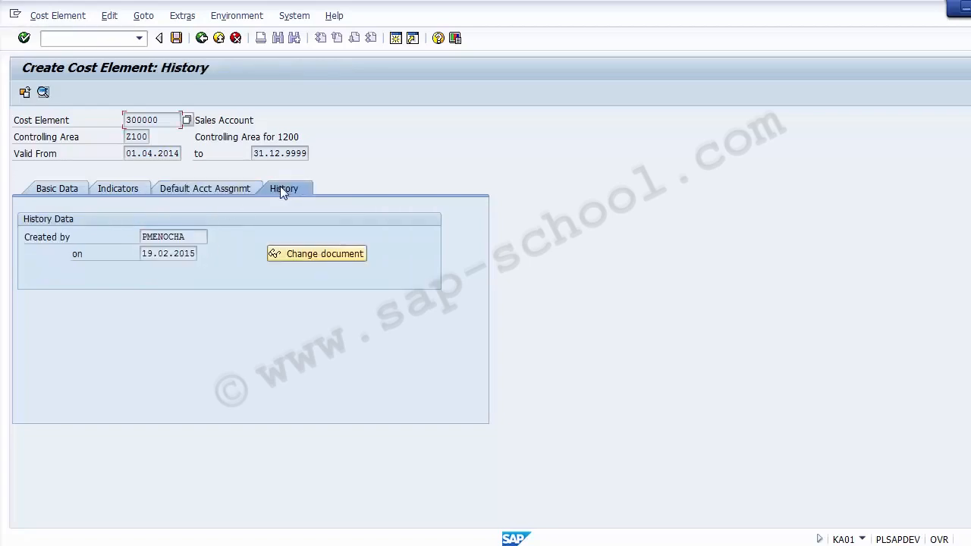
click(195, 239)
mouse_move(190, 238)
mouse_down()
mouse_move(143, 238)
mouse_move(141, 250)
mouse_move(198, 254)
mouse_up()
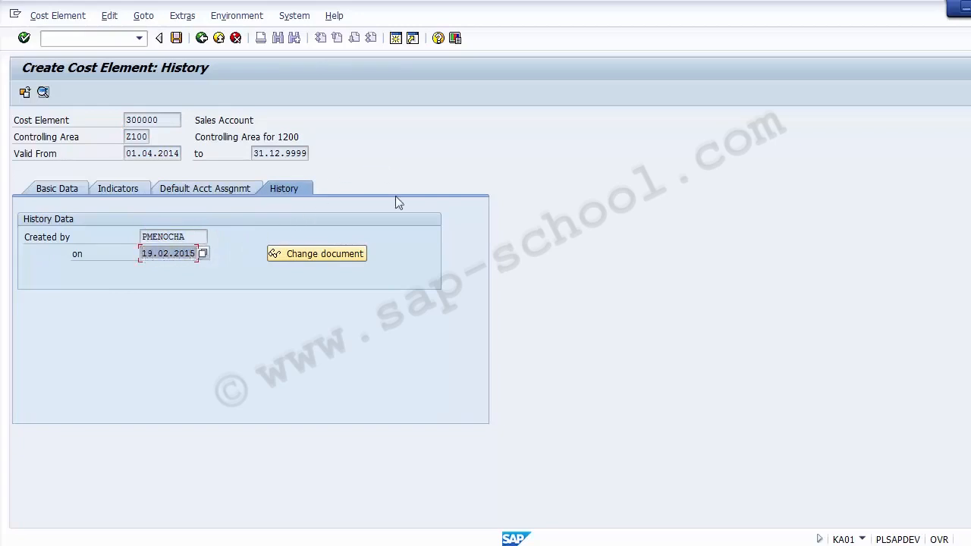
click(326, 259)
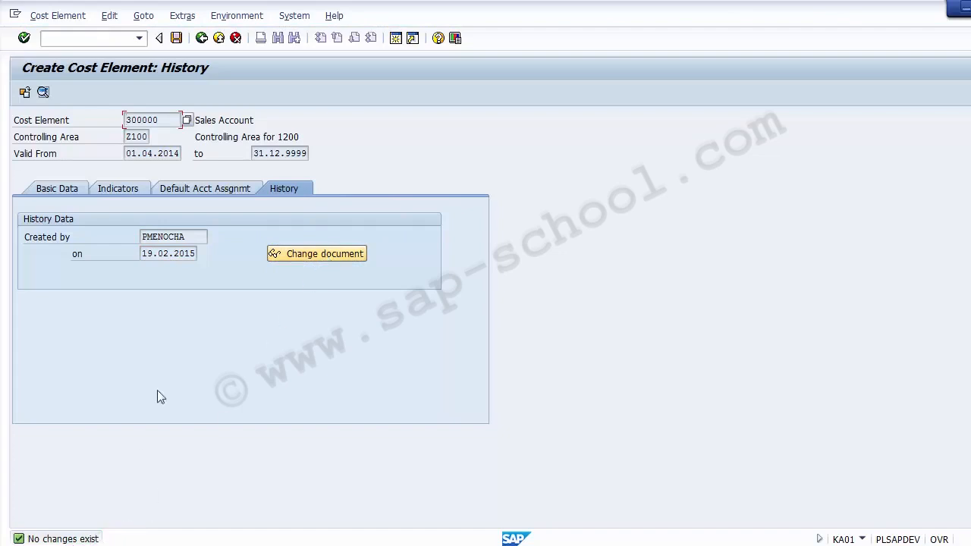
click(51, 188)
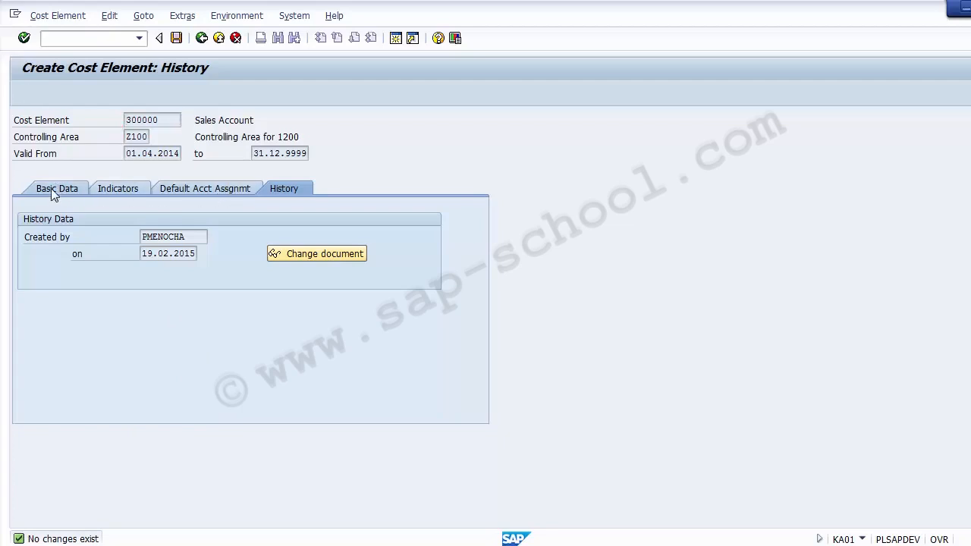
click(283, 187)
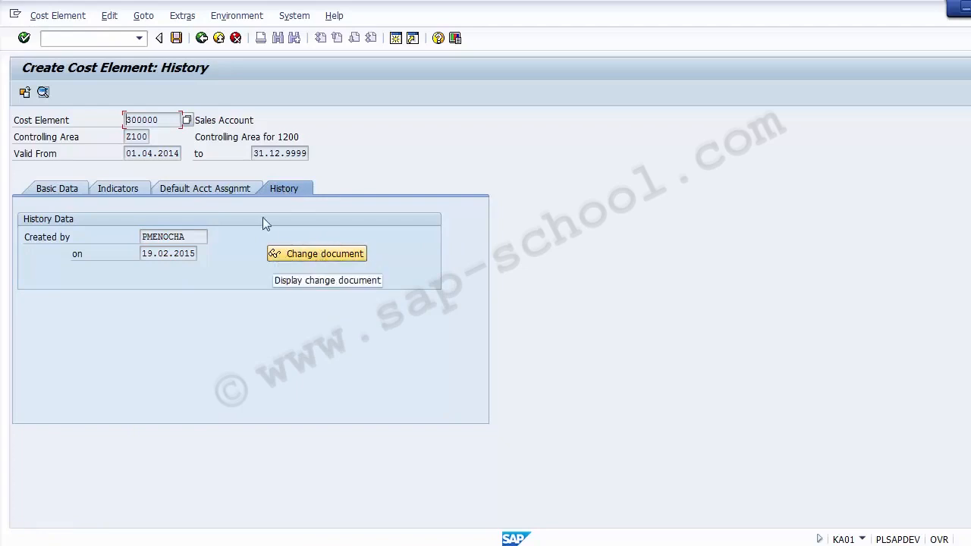
- Save the new cost element
click(176, 39)
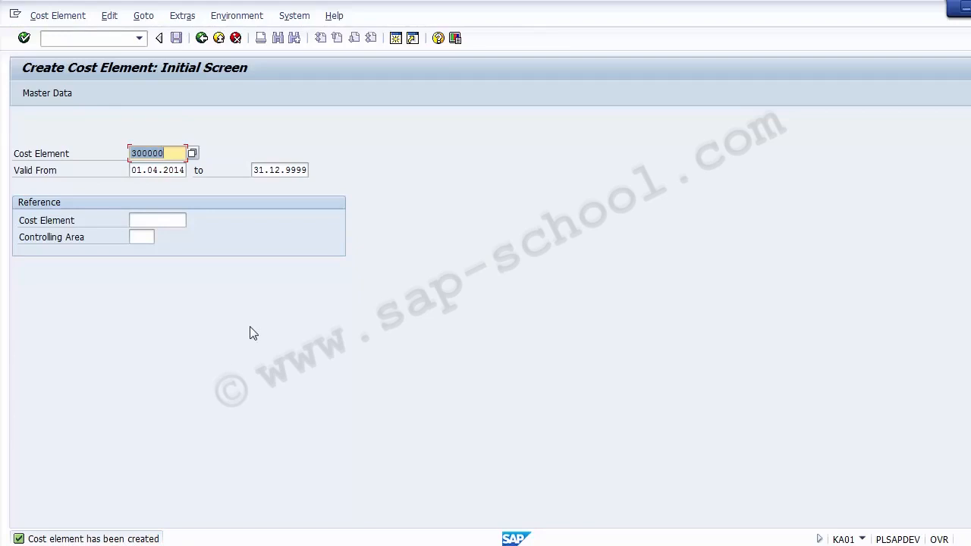
drag(174, 152, 128, 153)
click(129, 153)
click(354, 544)
- Start transaction KA02 and open the basic data of cost element 300000 for changing
click(66, 38)
text(/nKA02)
key(Return)
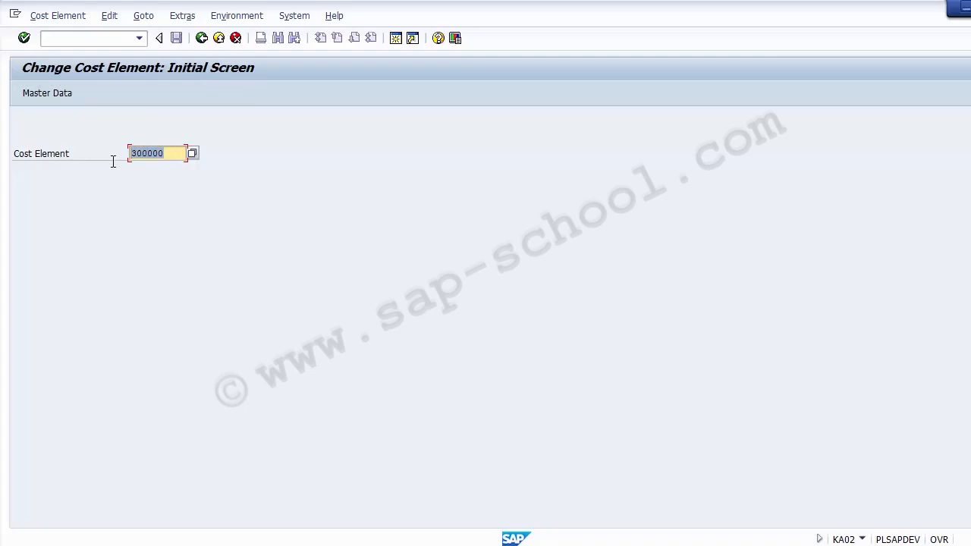
click(174, 153)
key(Return)
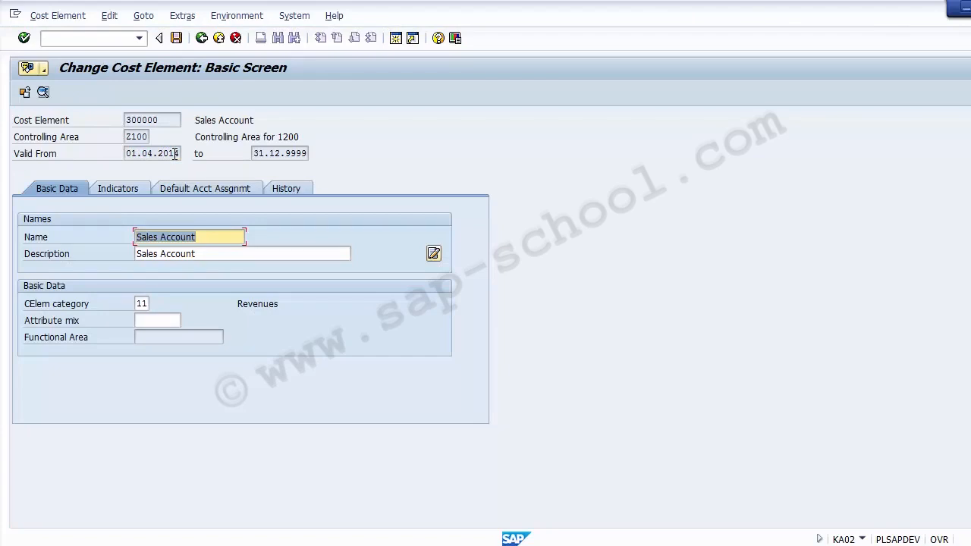
- Review the basic data, consumption quantity indicators and default account assignment of cost element 300000 in change mode
click(223, 241)
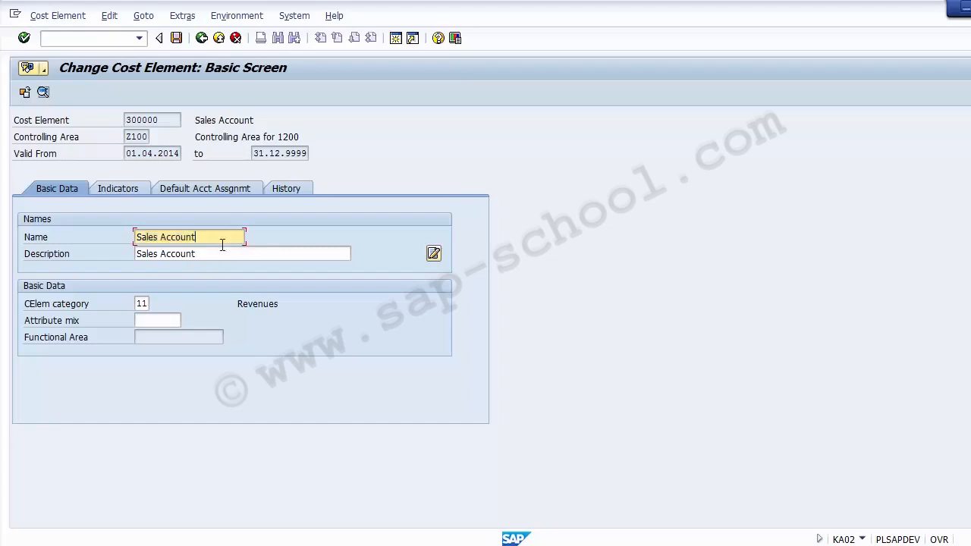
click(148, 304)
click(115, 190)
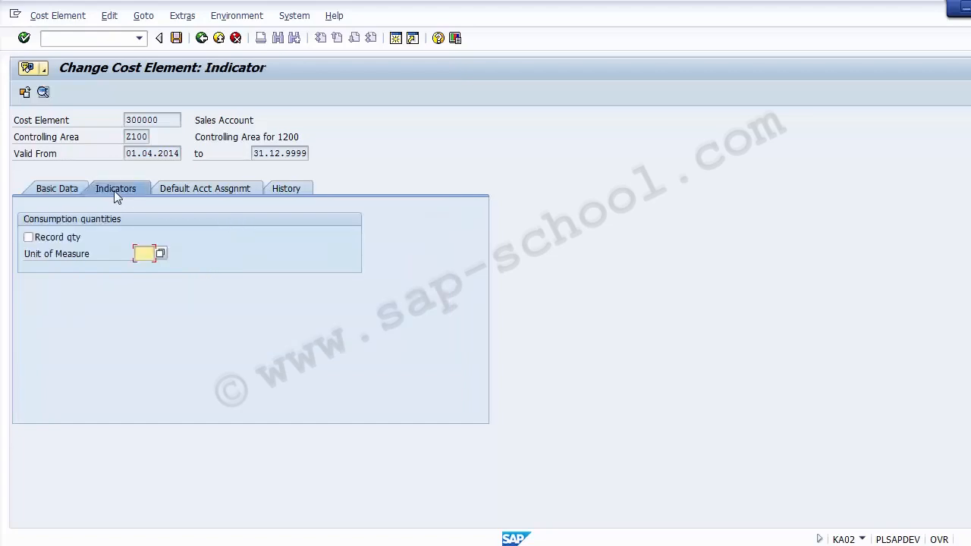
click(189, 190)
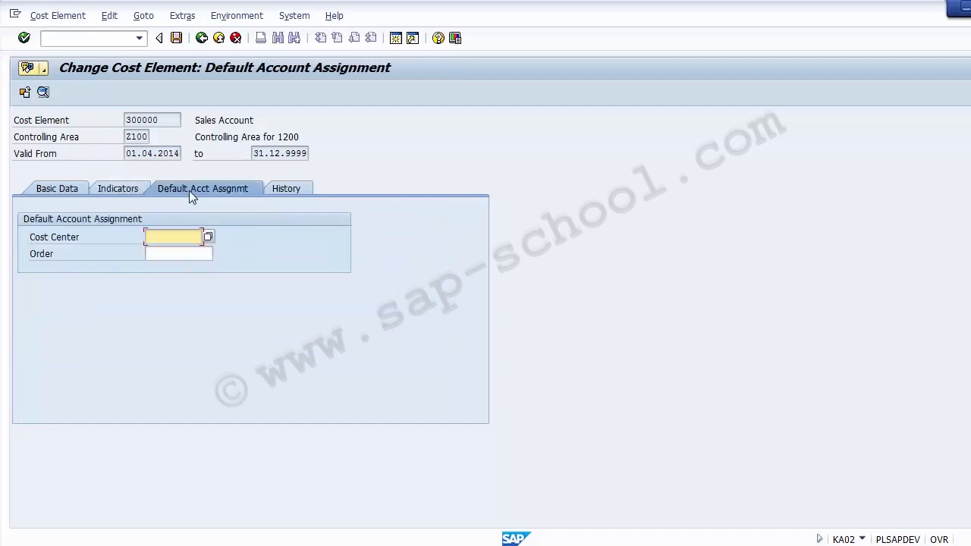
click(58, 189)
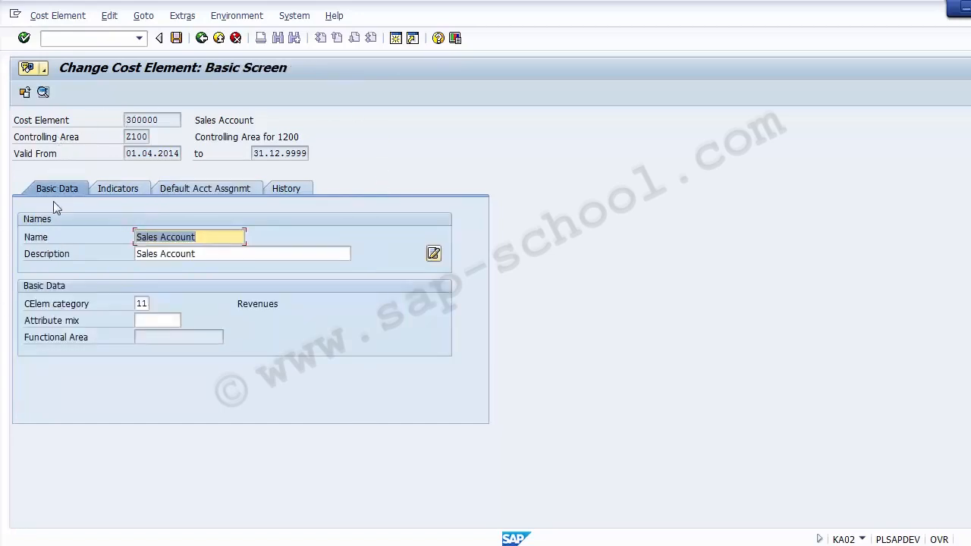
- Change the cost element's description to Sales Account (Domestic) and save it
click(217, 260)
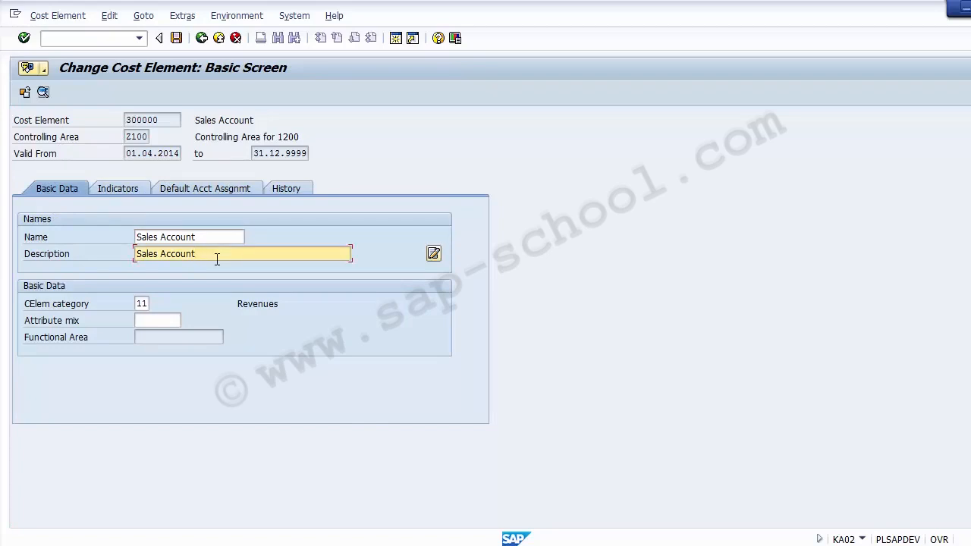
text(())
text(Domestic)
text())
click(176, 38)
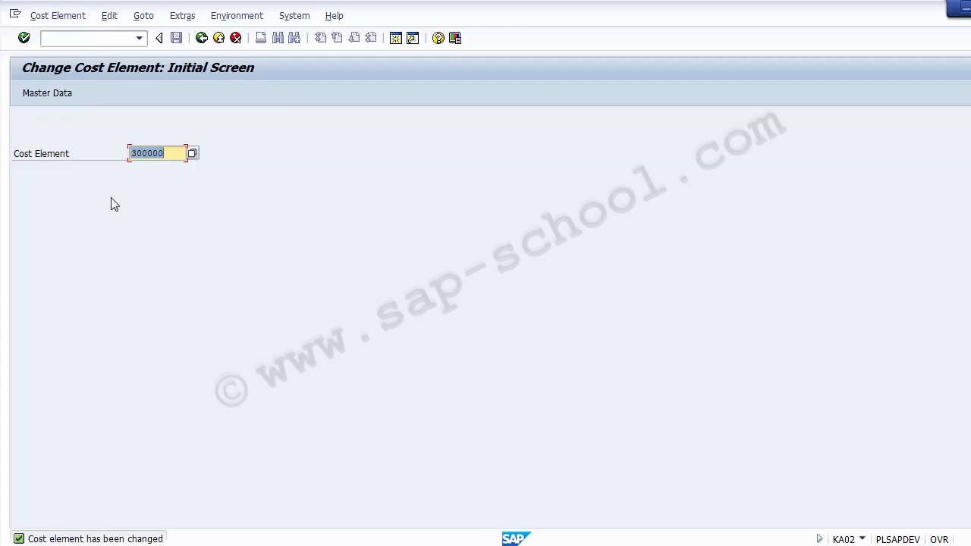
- Reopen cost element 300000 and view the change documents for its Description field from the history
key(Return)
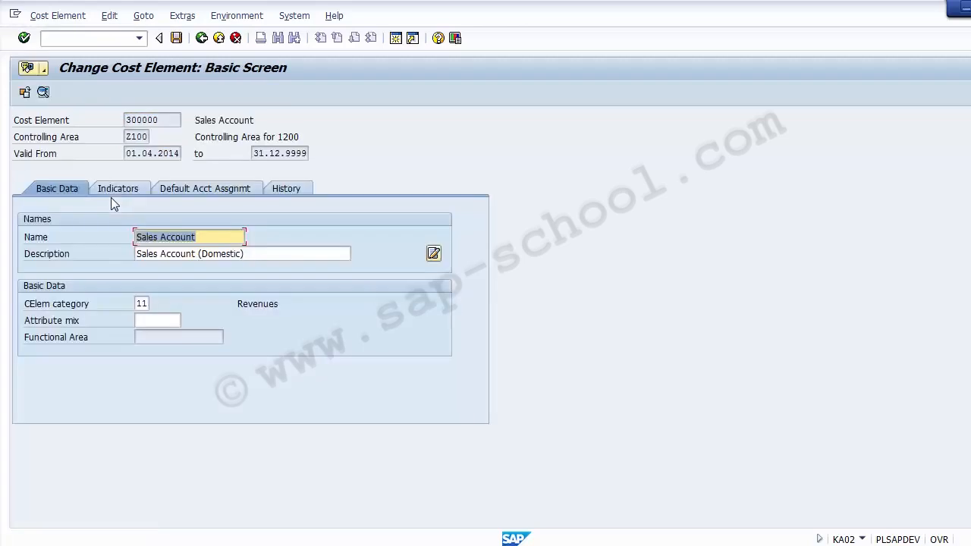
click(290, 189)
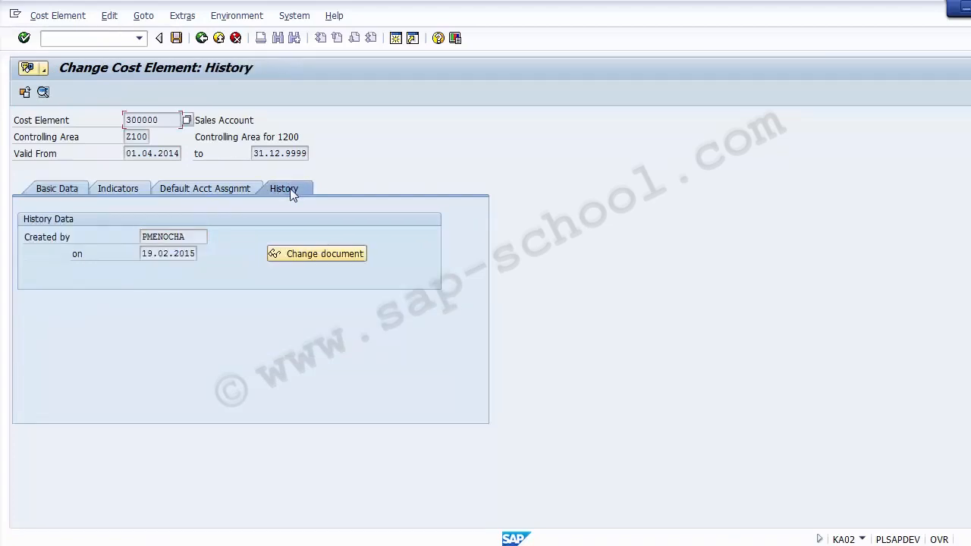
click(317, 254)
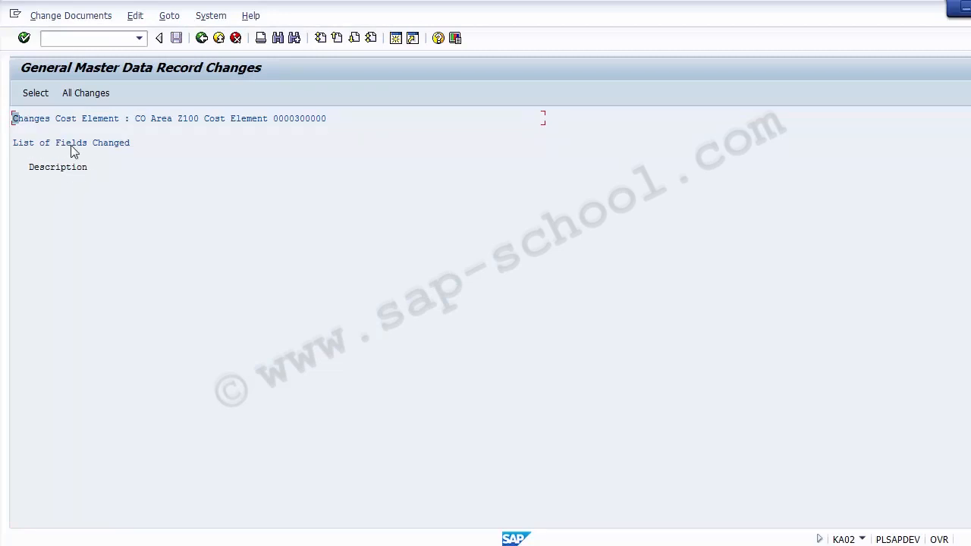
double_click(55, 171)
double_click(56, 170)
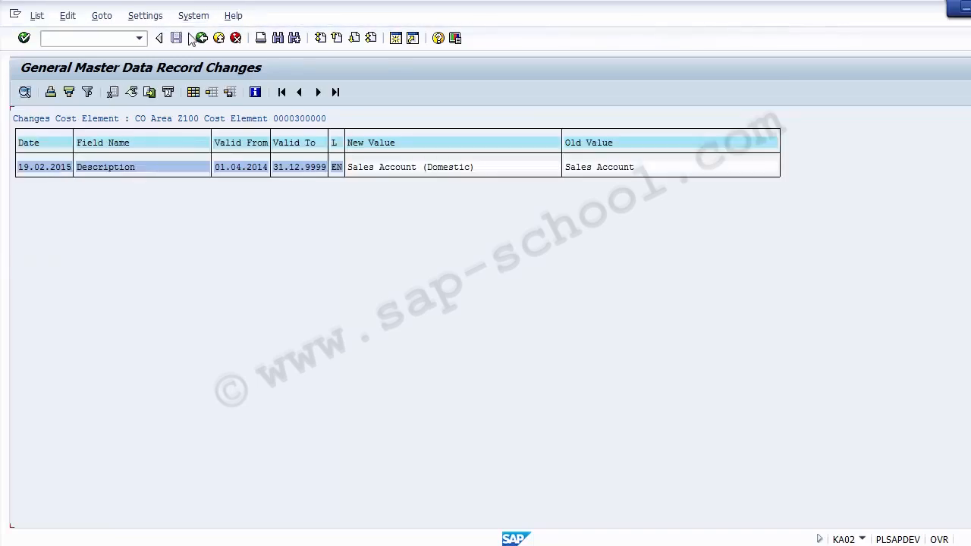
click(201, 38)
double_click(53, 171)
double_click(53, 171)
click(201, 40)
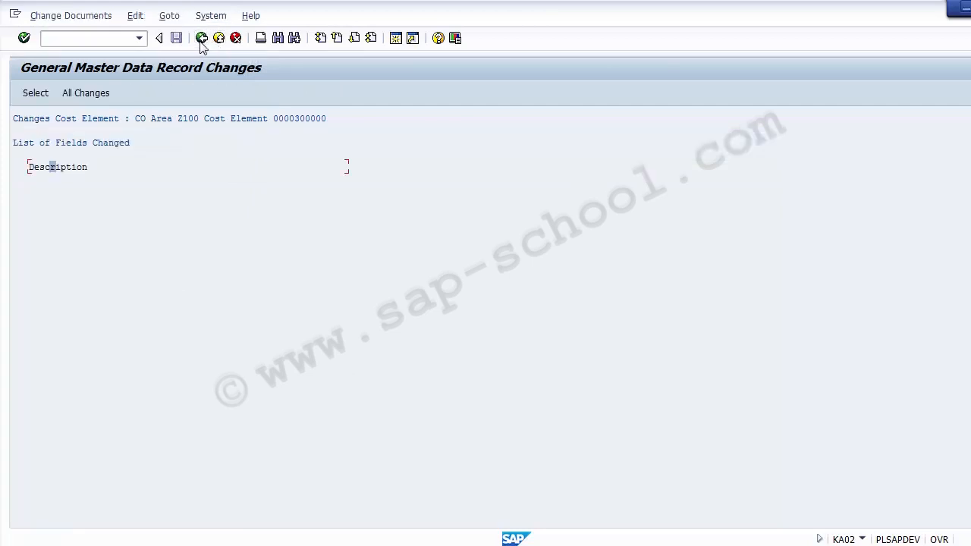
click(201, 40)
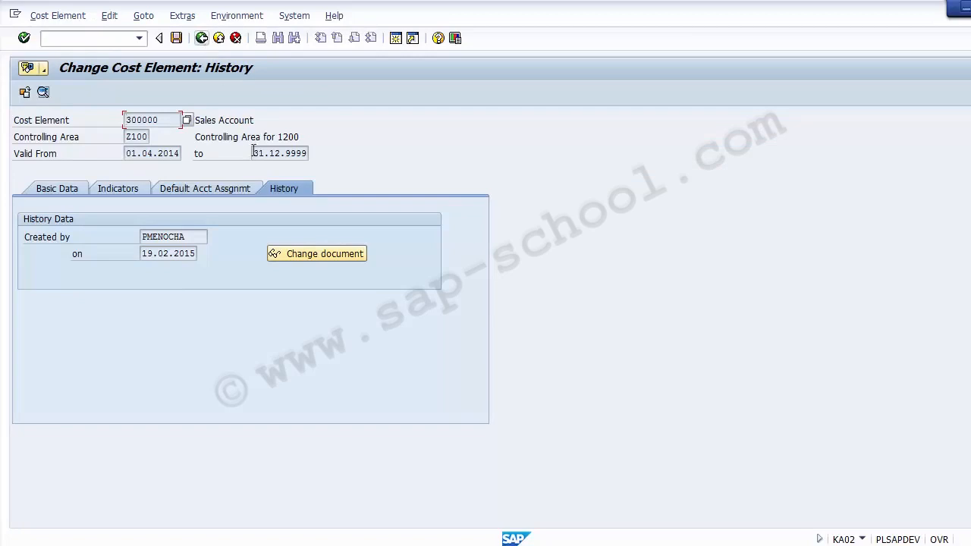
- Examine the Description field's change record once more and leave the cost element for the initial screen
click(307, 254)
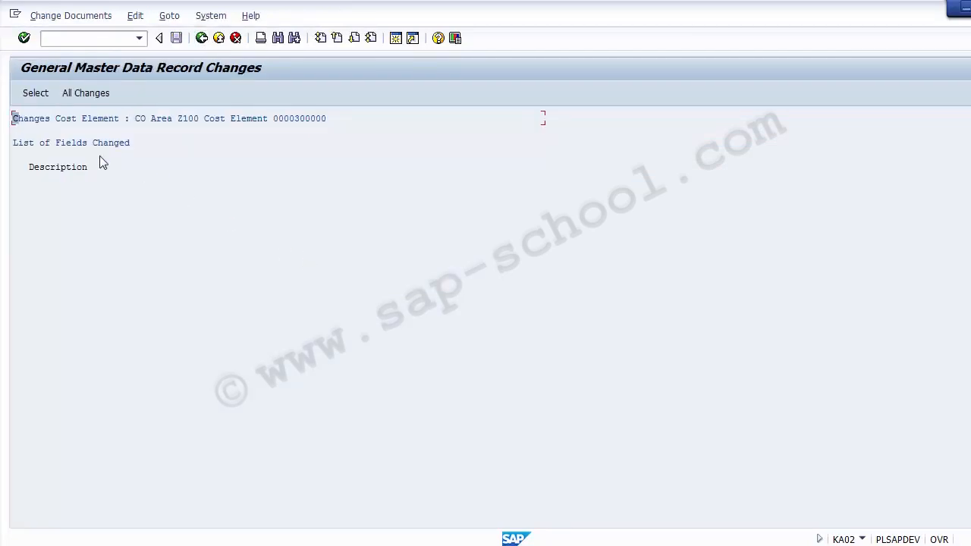
double_click(76, 171)
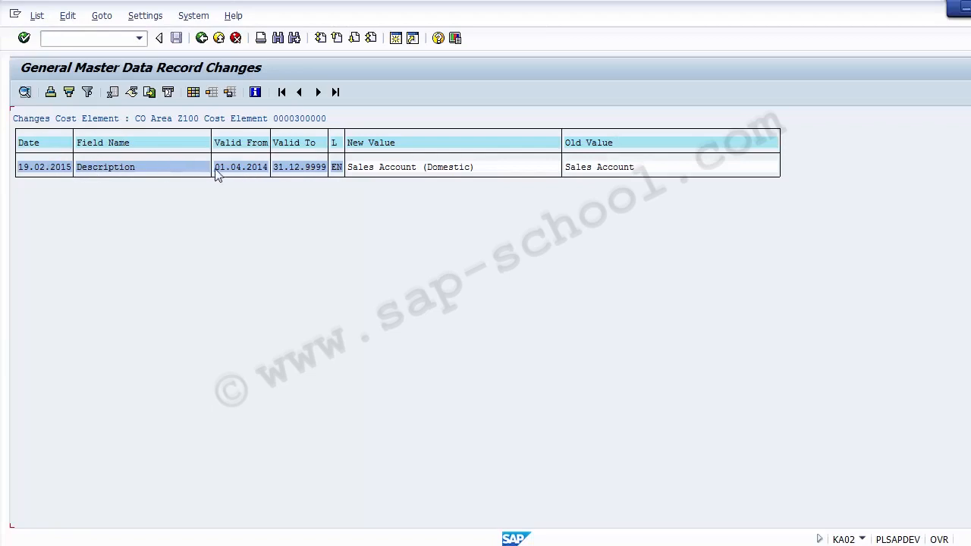
click(126, 173)
click(201, 38)
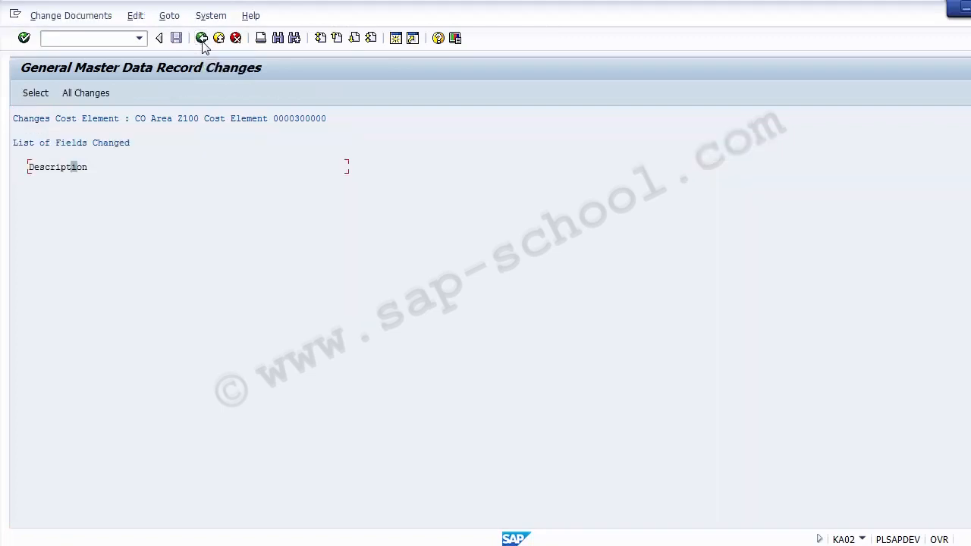
click(202, 38)
click(202, 38)
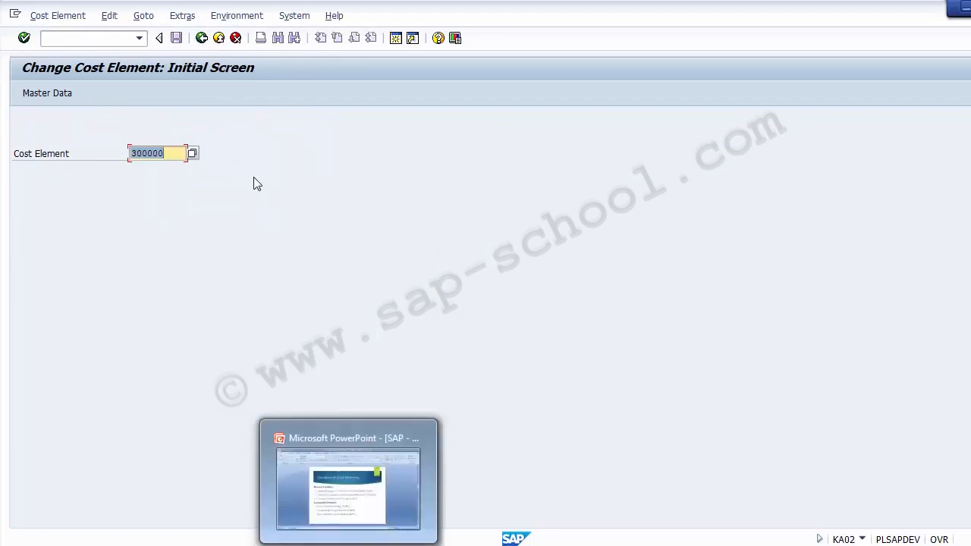
- Start transaction KA03 and display the basic data of cost element 300000
click(310, 443)
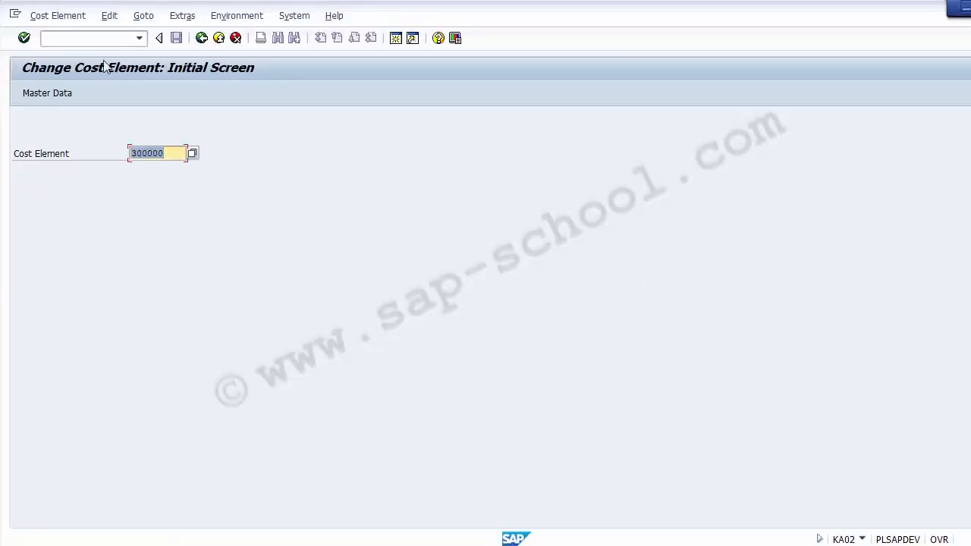
click(94, 38)
text(/n)
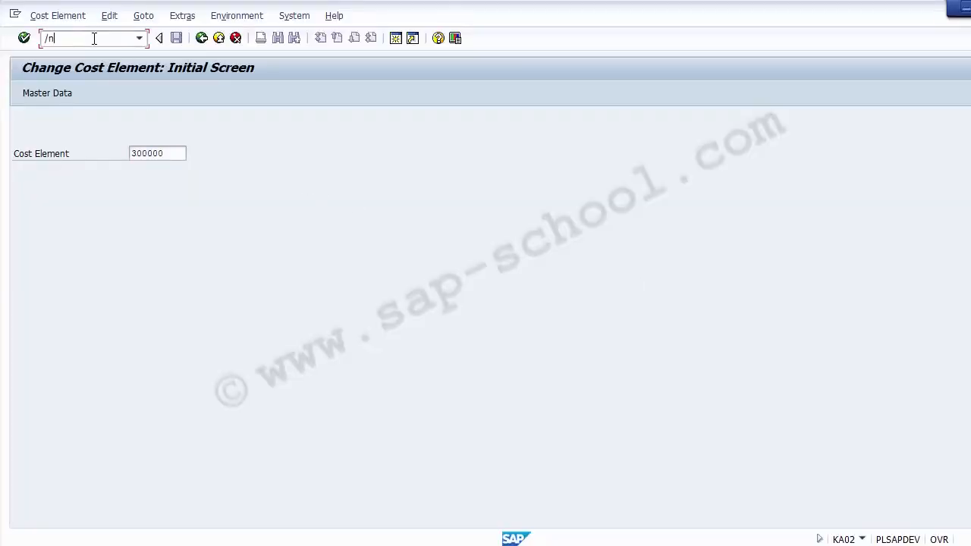
text(KA03)
key(Return)
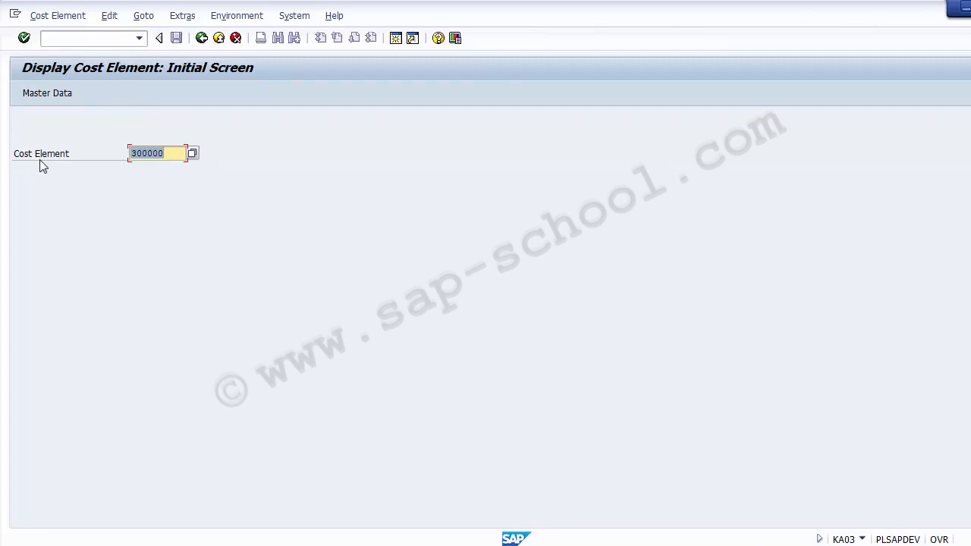
click(176, 156)
drag(160, 154, 128, 159)
key(Return)
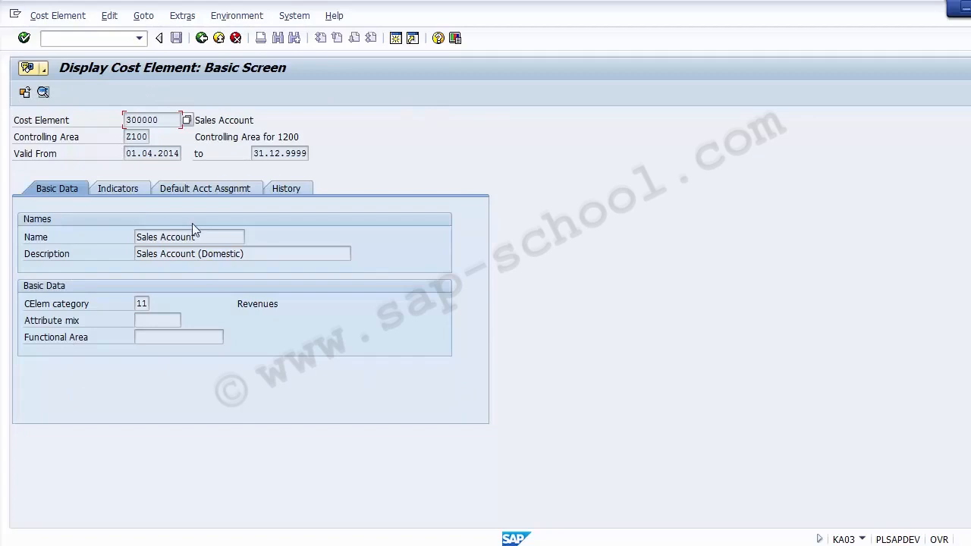
- Review the displayed cost element's names, indicators, default account assignment and history, and exit to SAP Easy Access
drag(200, 237, 109, 244)
drag(278, 254, 96, 255)
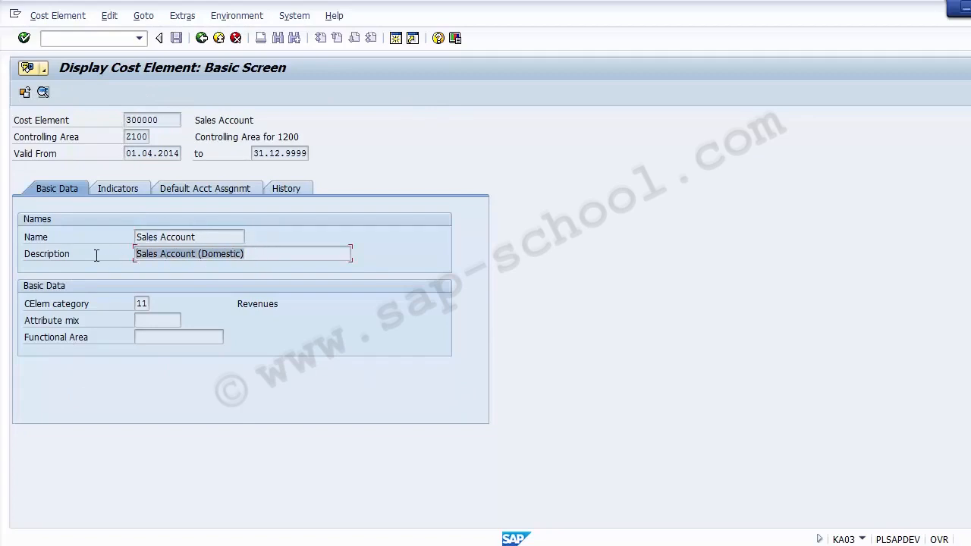
click(112, 190)
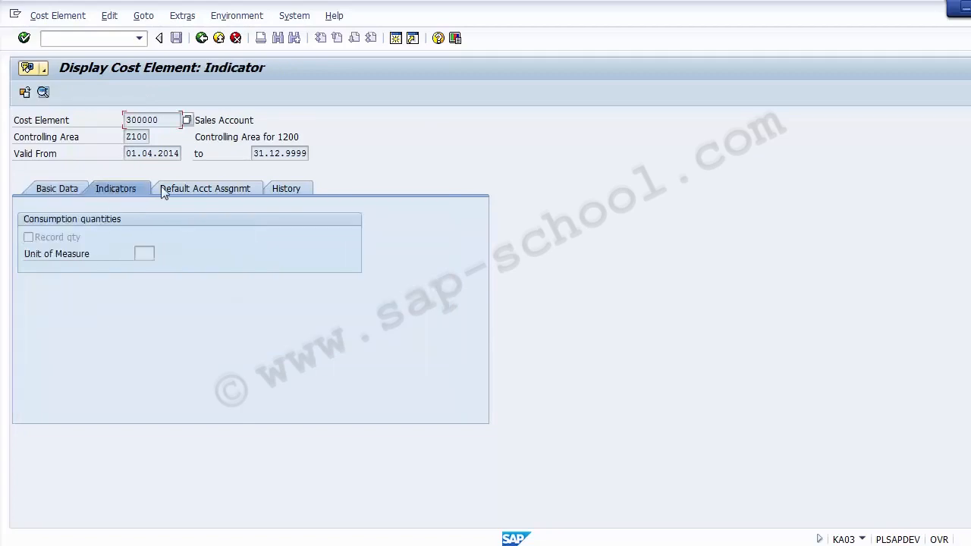
click(203, 190)
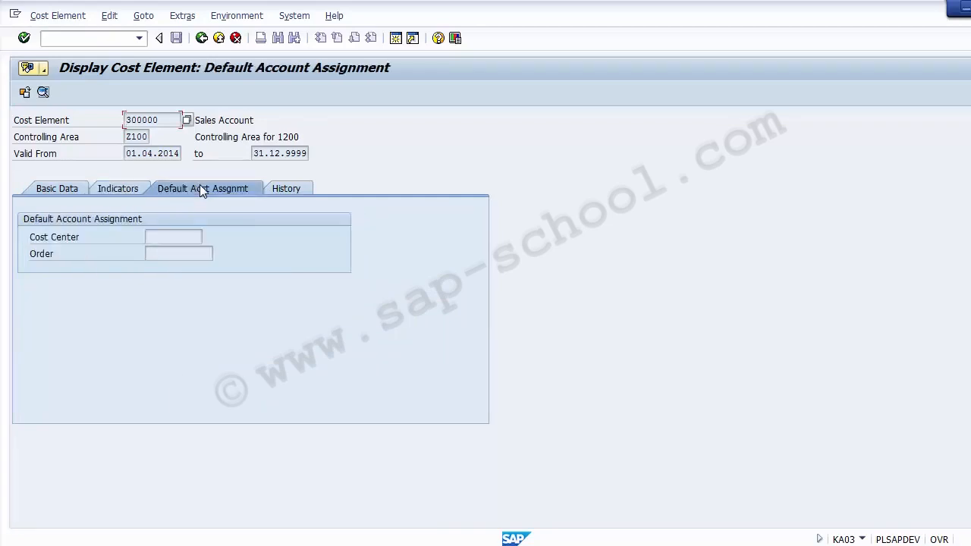
click(287, 189)
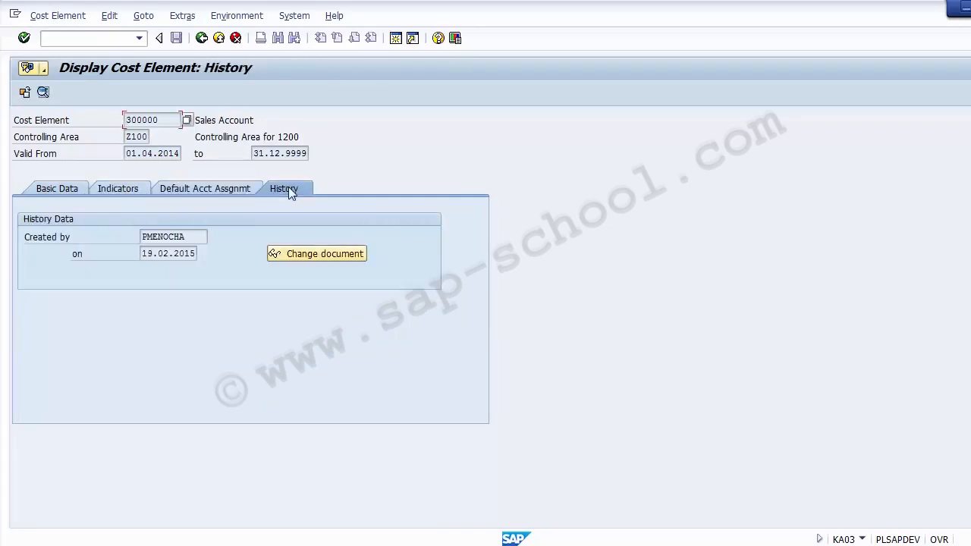
click(54, 190)
click(219, 38)
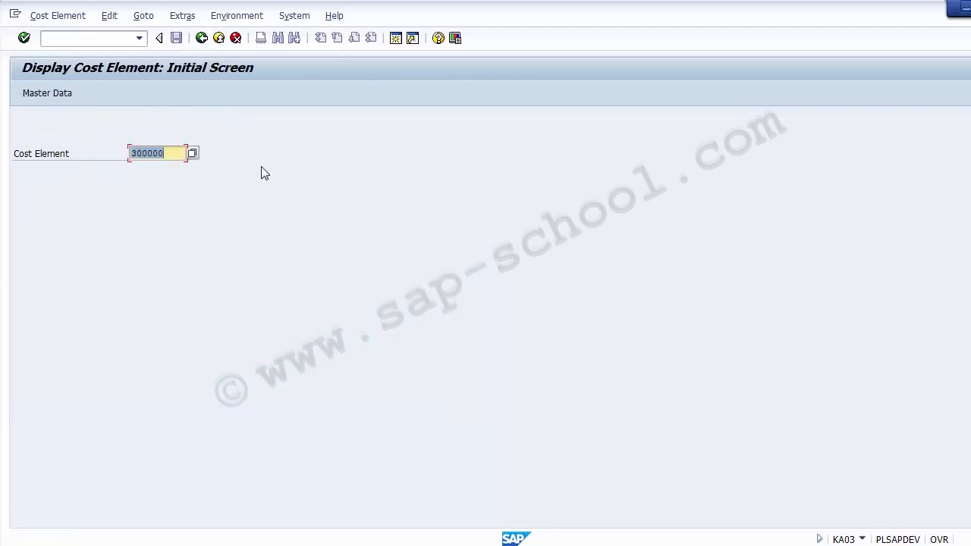
click(218, 40)
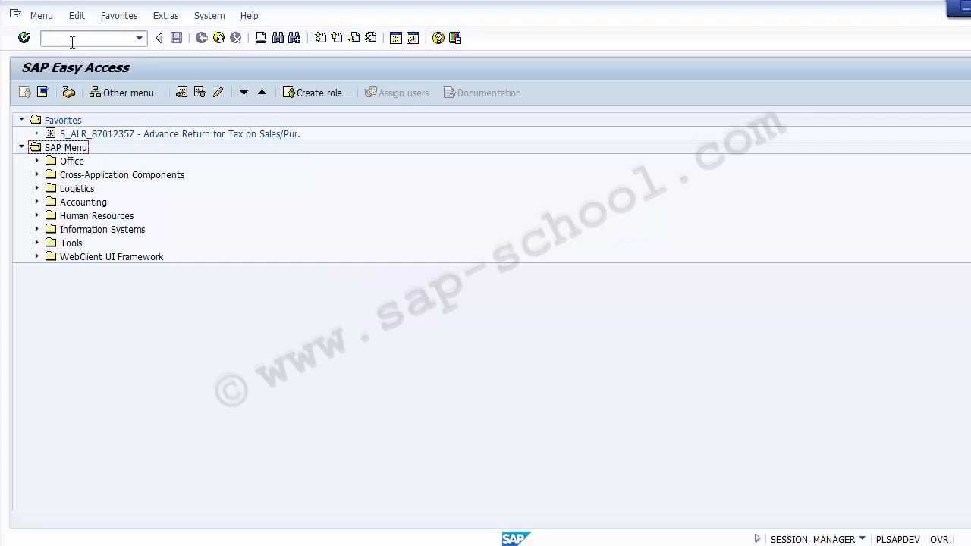
- Start transaction KA06 and open the basic data for new secondary cost element 900000, valid from 01.04.2014 to 31.12.9999
click(72, 40)
text(KA06)
key(Return)
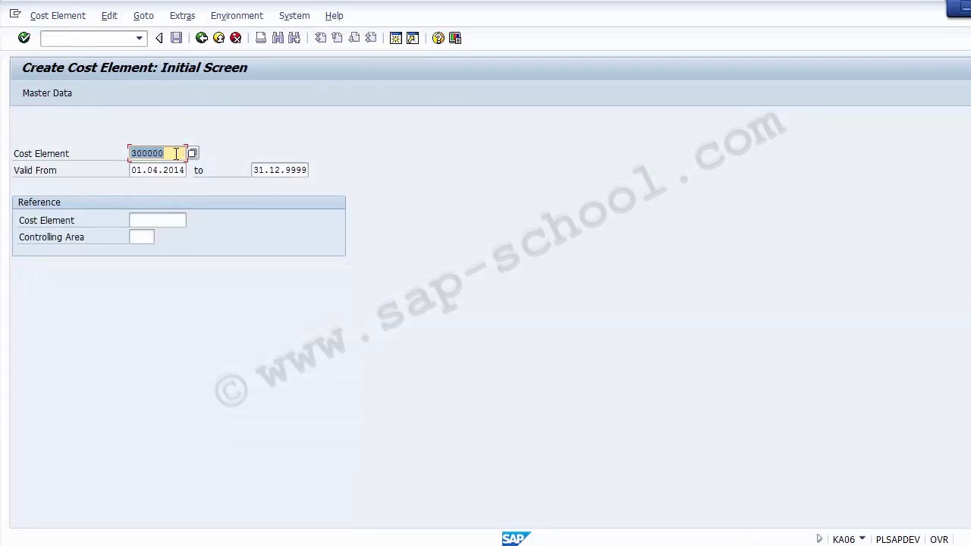
key(Delete)
text(900000)
click(135, 172)
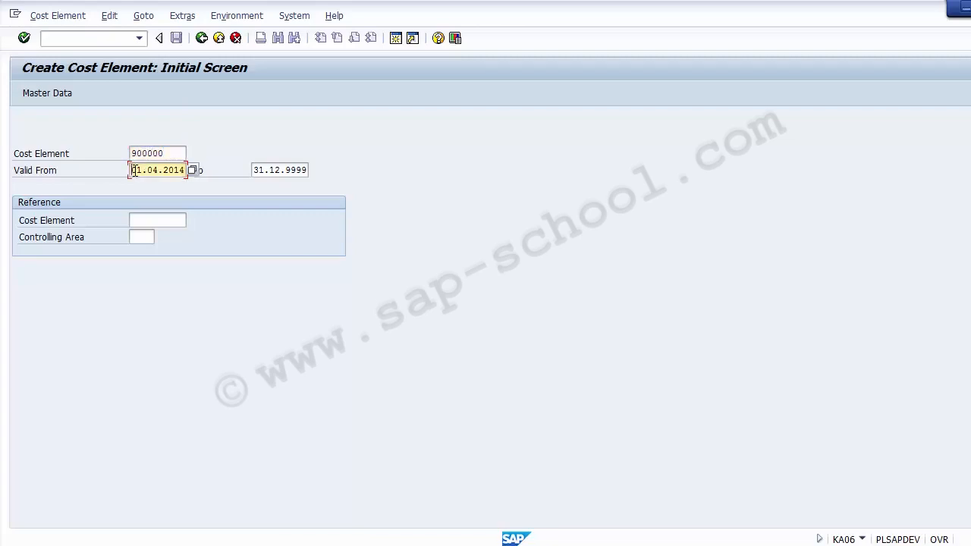
click(292, 172)
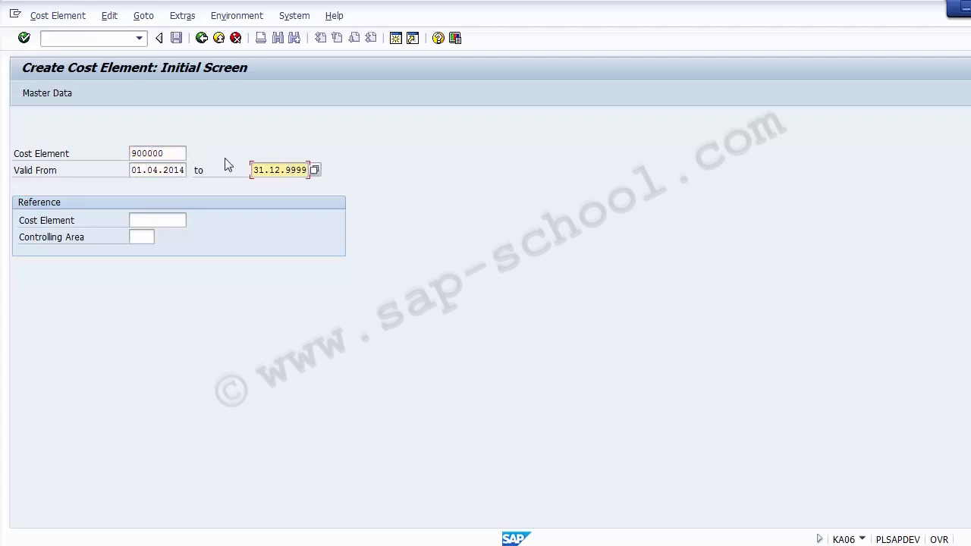
key(Return)
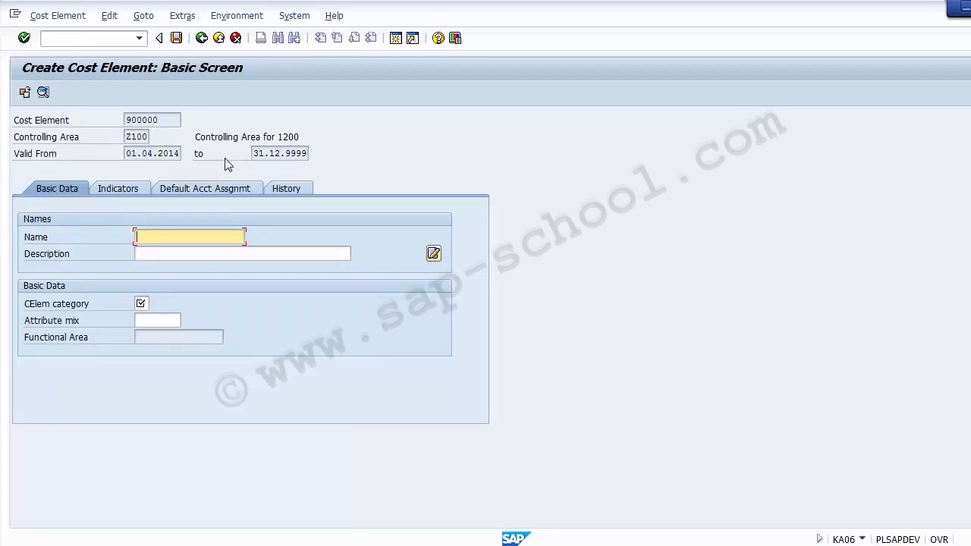
- Enter Order Settlement as both the name and the description of cost element 900000
drag(170, 120, 123, 123)
click(171, 122)
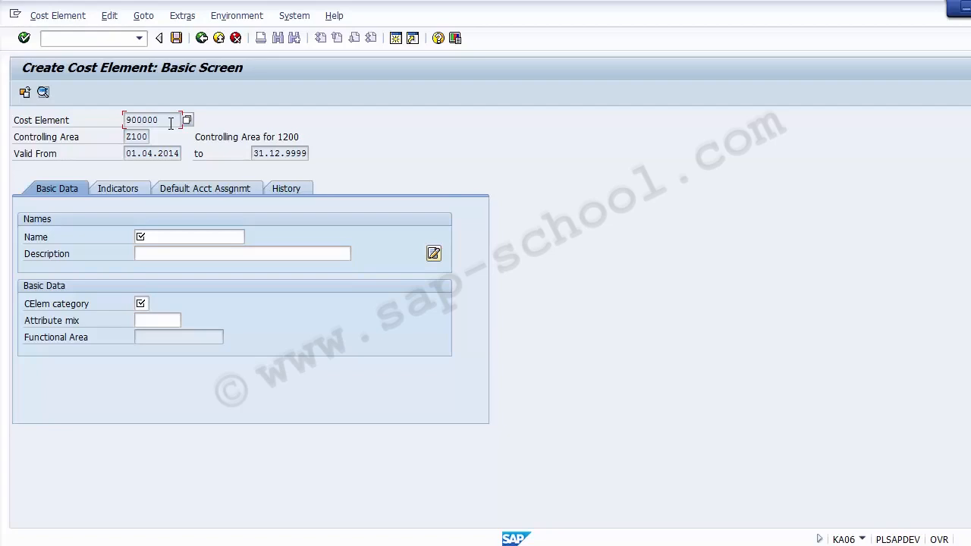
click(165, 238)
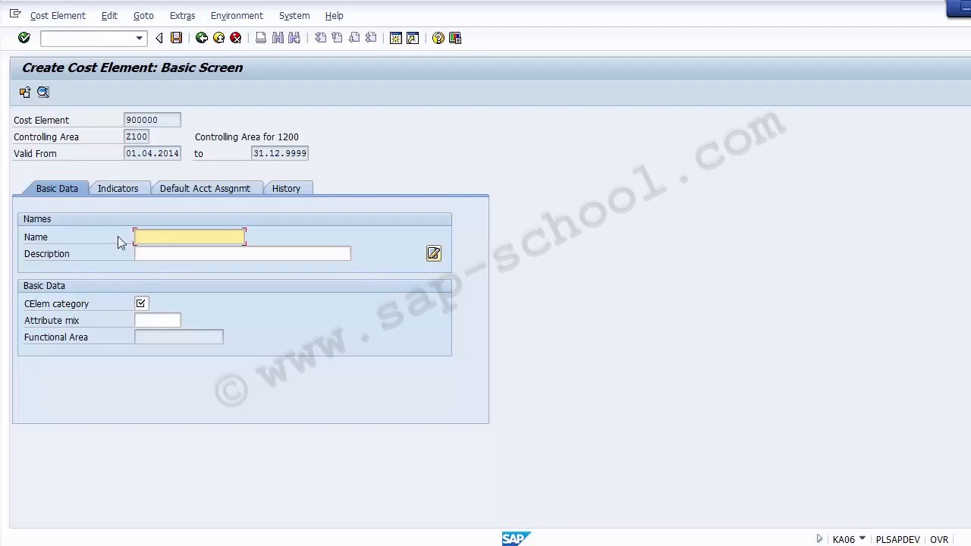
click(78, 255)
click(157, 240)
text(Order)
key(Down)
key(Return)
key(Tab)
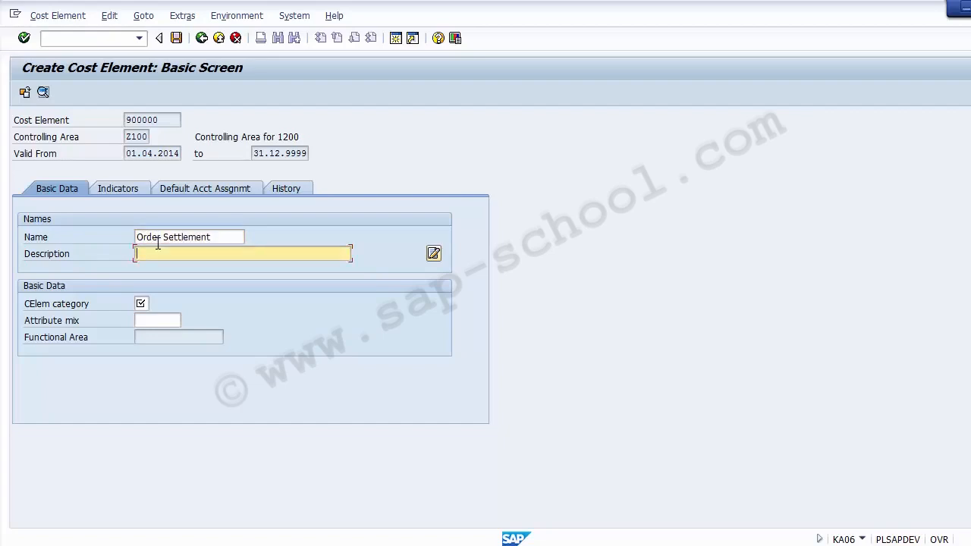
text(O)
key(Down)
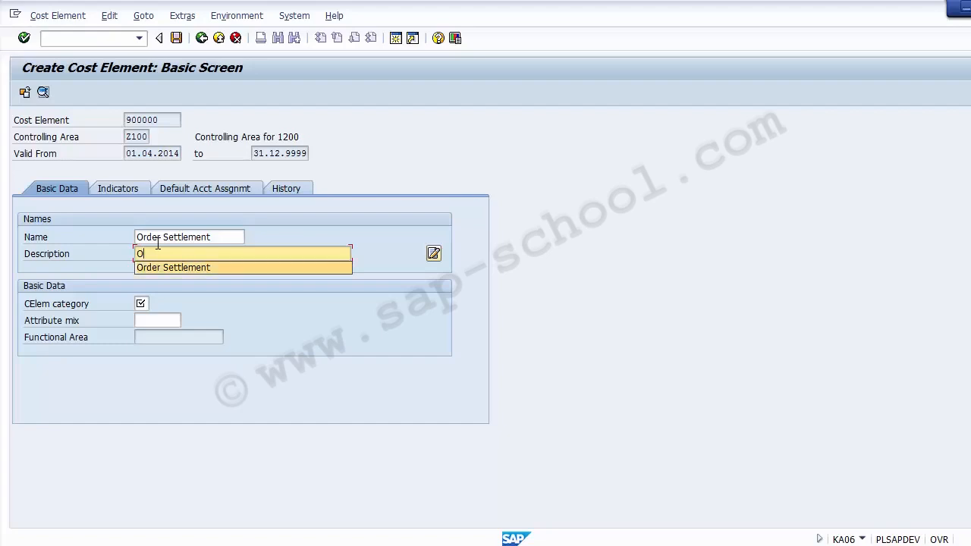
key(Return)
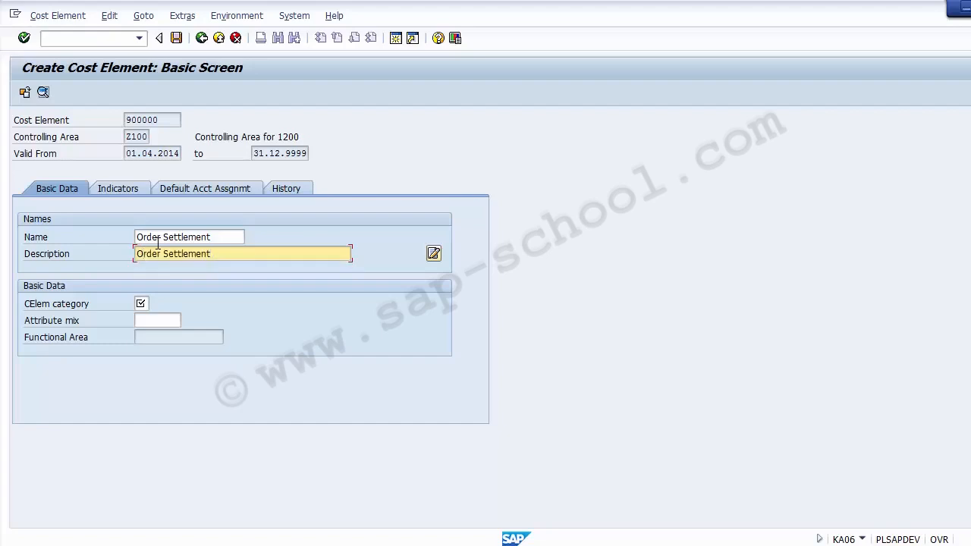
- Extend the description of cost element 900000 to Order Settlement of Order Costs
text(of Order ocsts)
key(BackSpace)
key(BackSpace)
key(BackSpace)
key(BackSpace)
key(BackSpace)
text(Costs)
- Examine the possible cost element categories in the value list, from 21 Internal settlement through 61 Earned value, widening the category column
click(143, 305)
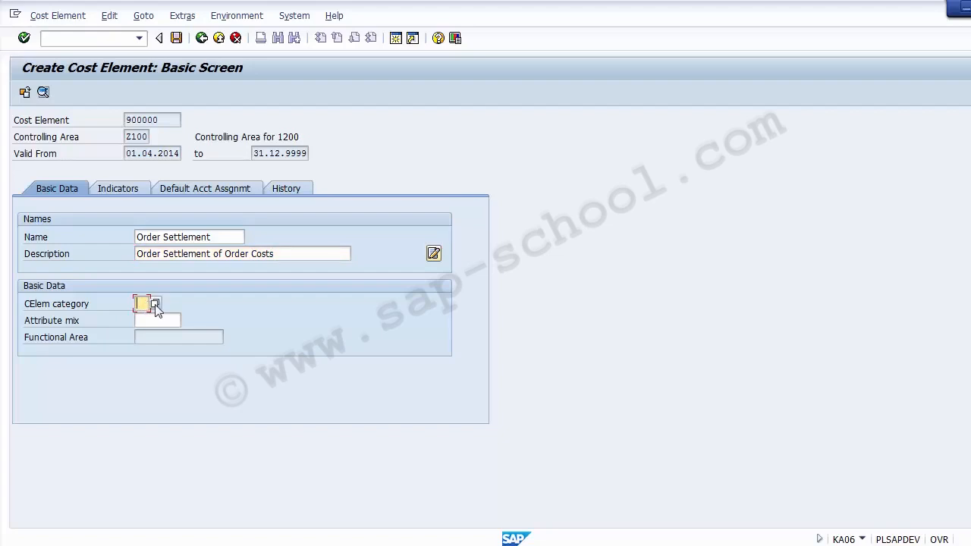
click(154, 304)
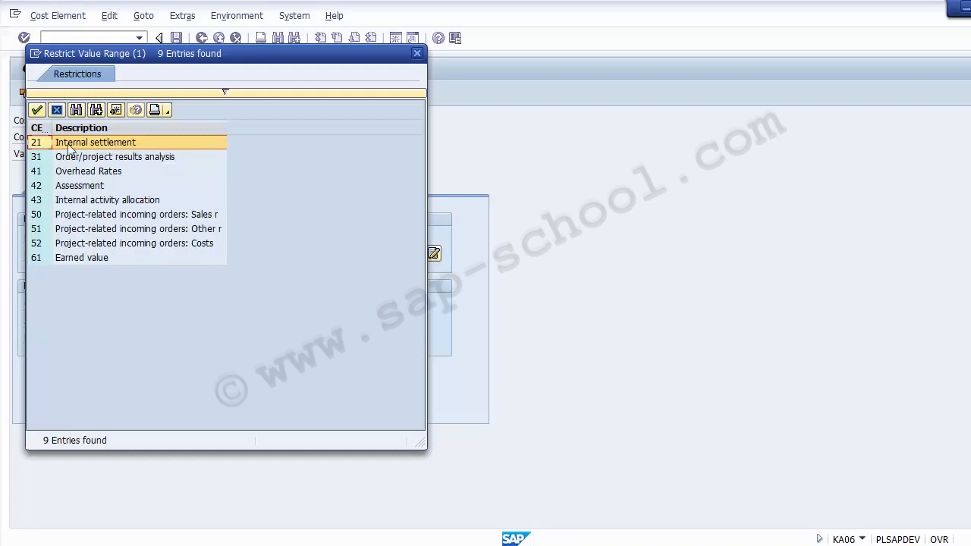
drag(51, 128, 82, 129)
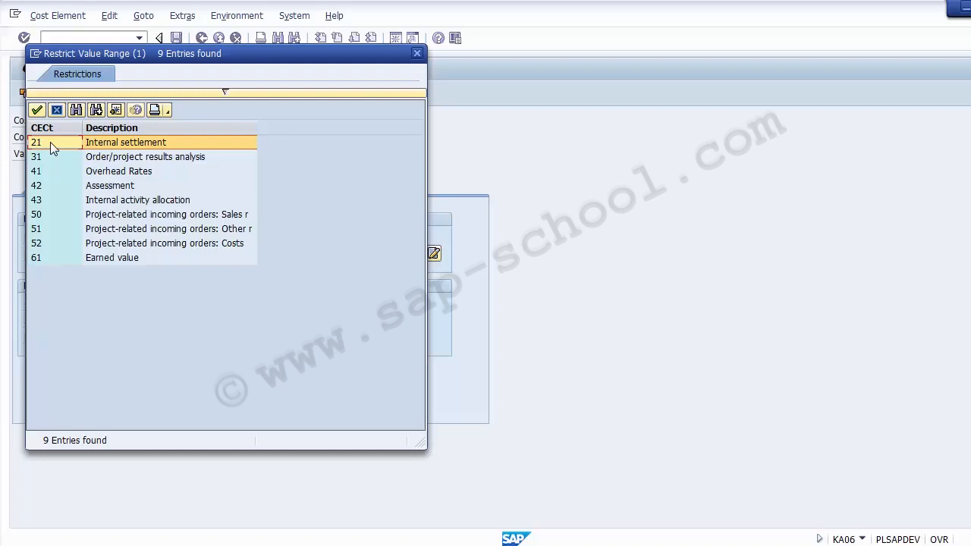
key(Down)
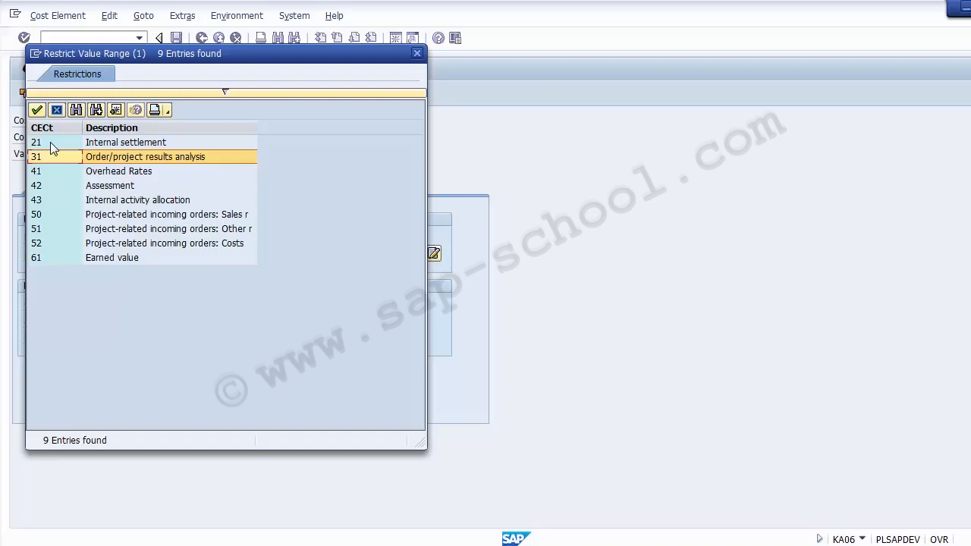
key(Down)
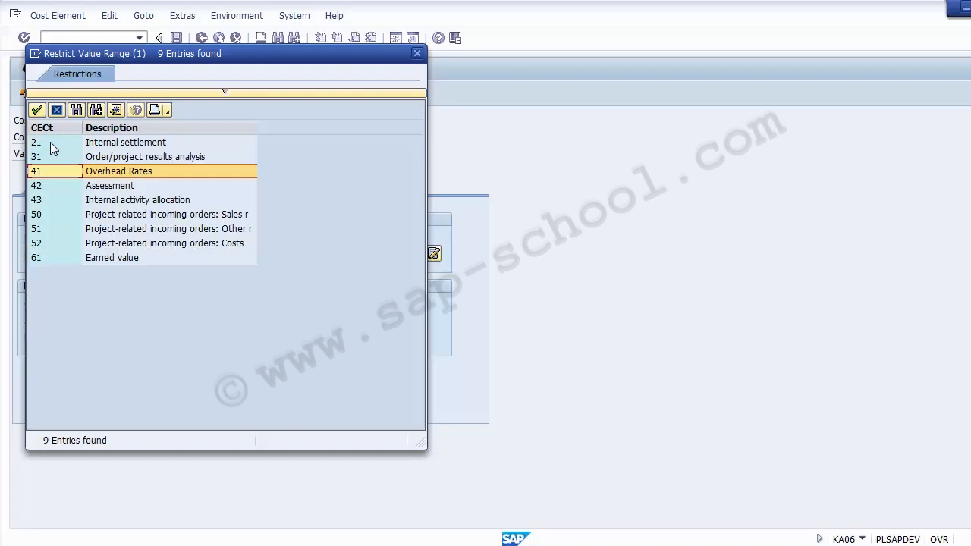
key(Down)
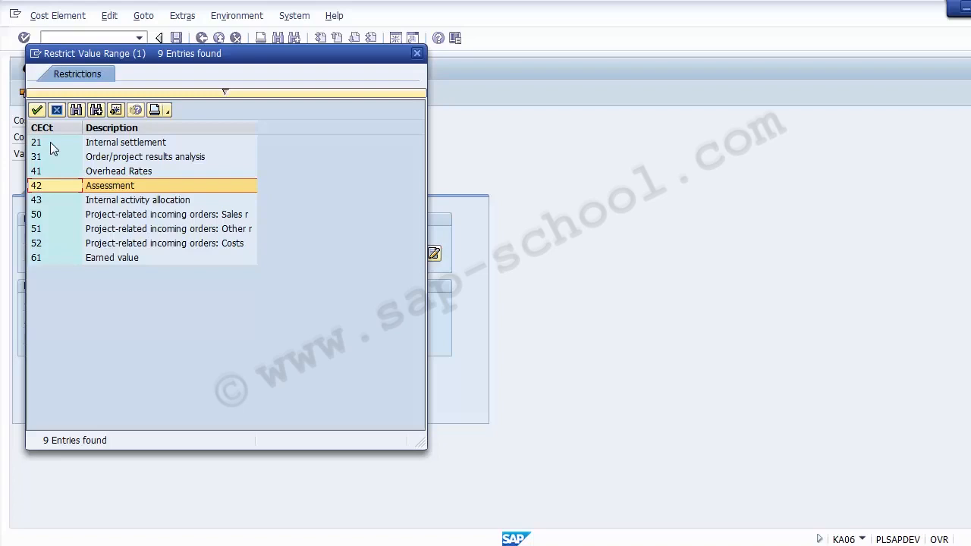
key(Down)
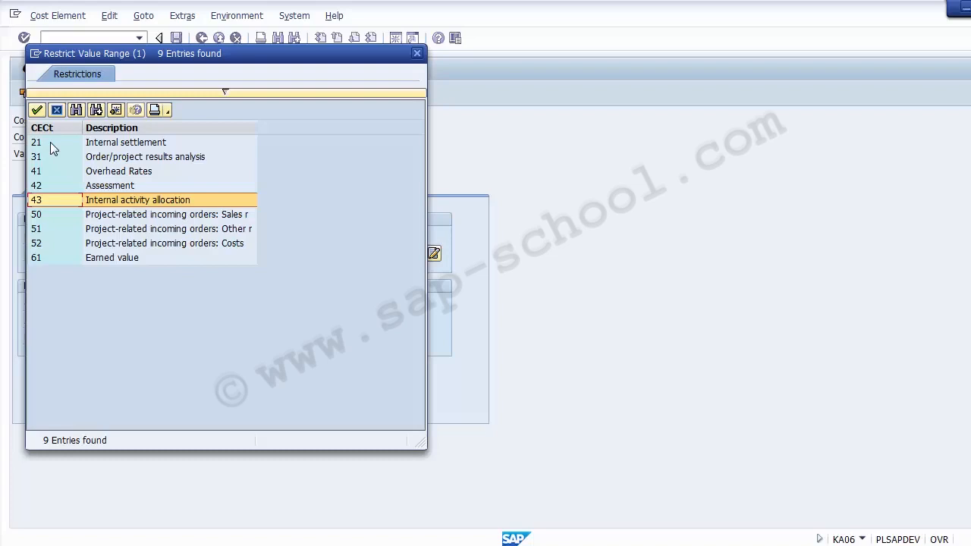
key(Down)
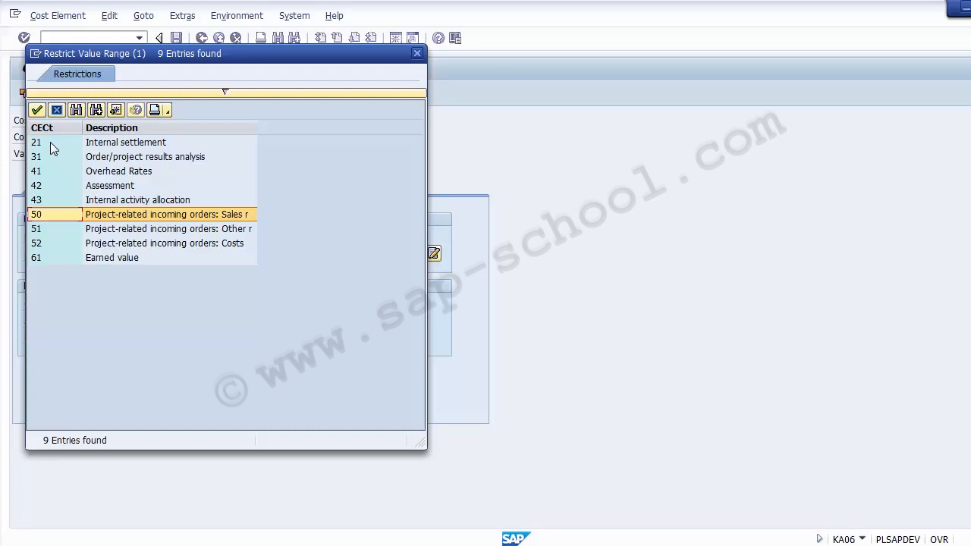
key(Down)
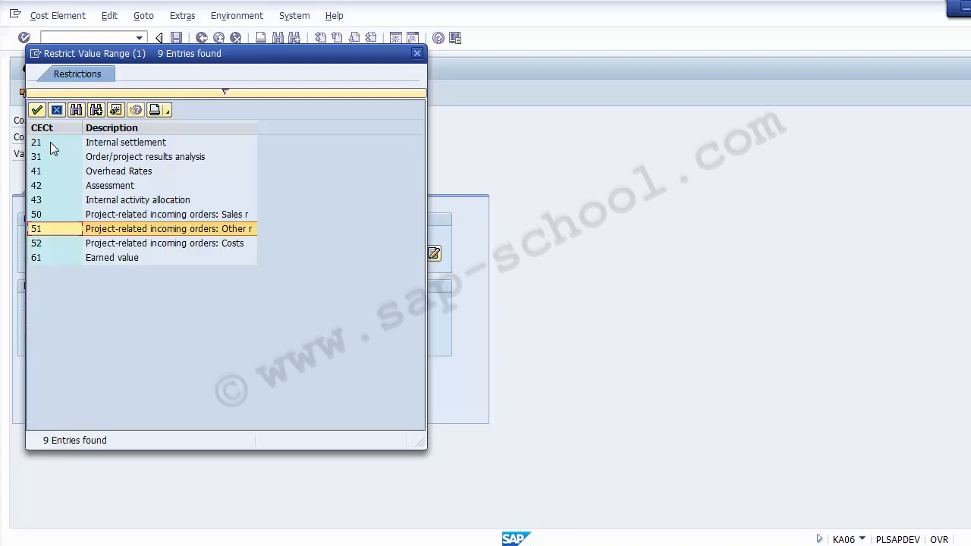
key(Down)
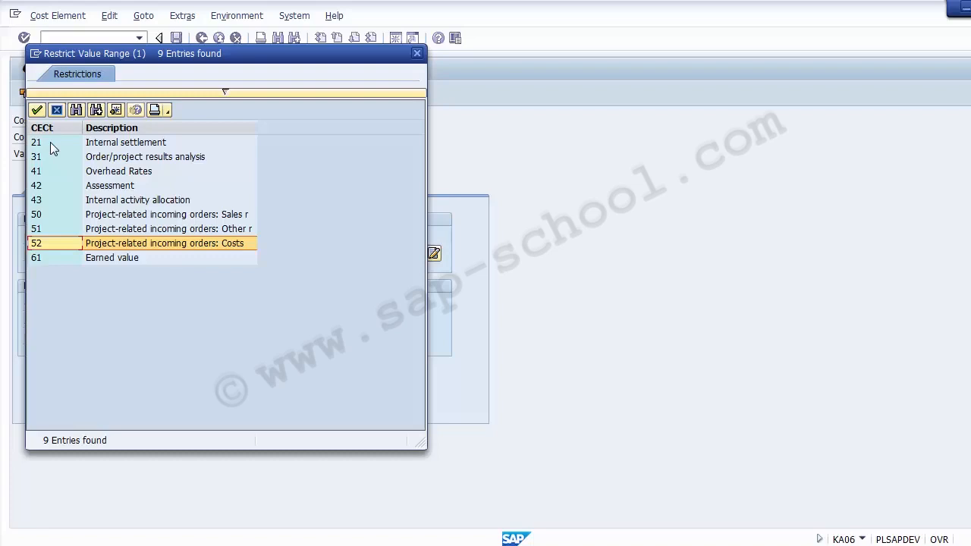
key(Down)
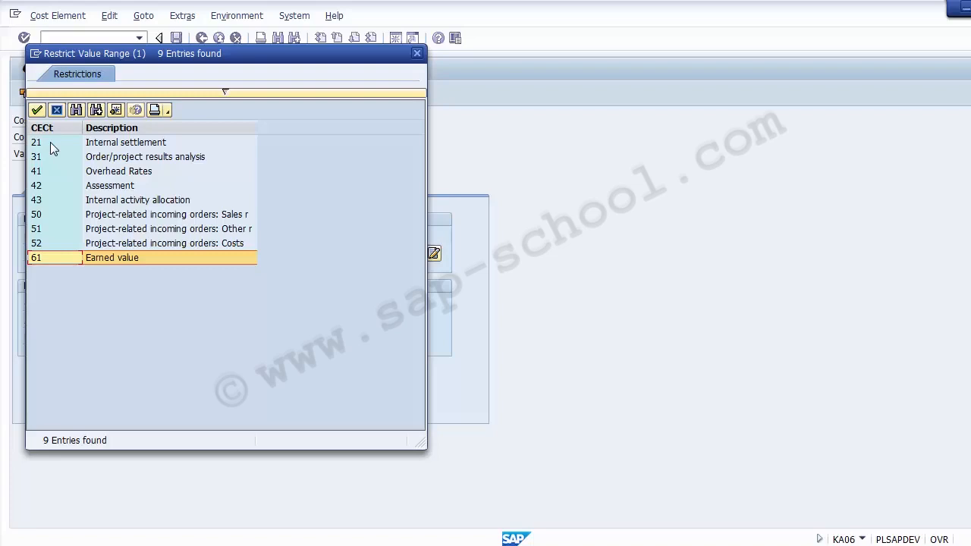
key(Up)
key(Up)
key(Up)
key(Up)
key(Up)
key(Up)
key(Up)
key(Up)
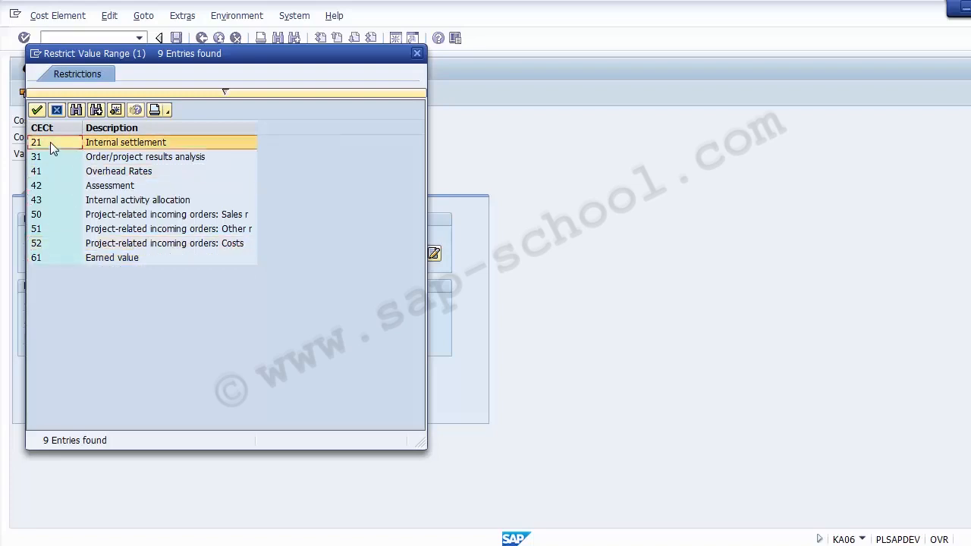
- Set the cost element category to 21, Internal settlement
drag(214, 57, 627, 95)
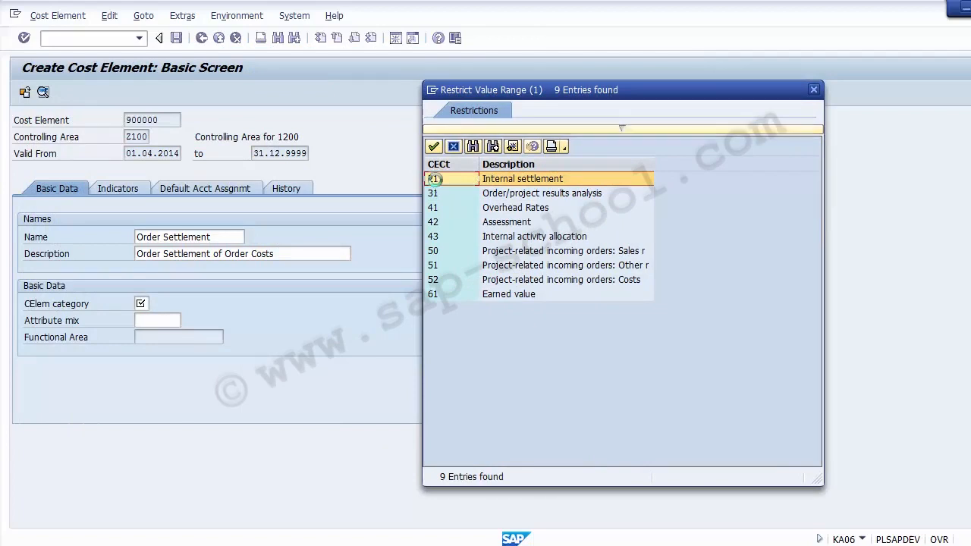
double_click(438, 186)
click(53, 307)
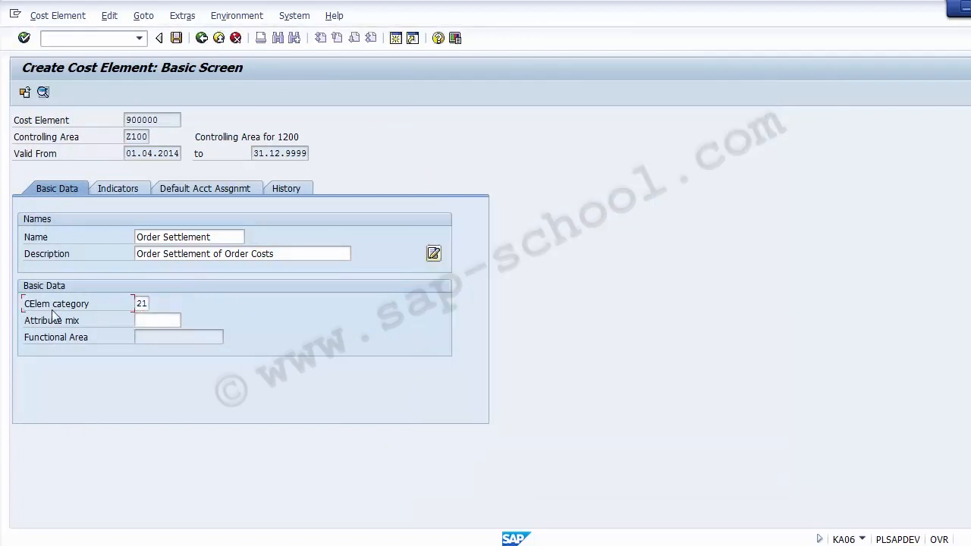
- Review the new cost element's consumption quantity indicators, default account assignment fields and history data
click(115, 191)
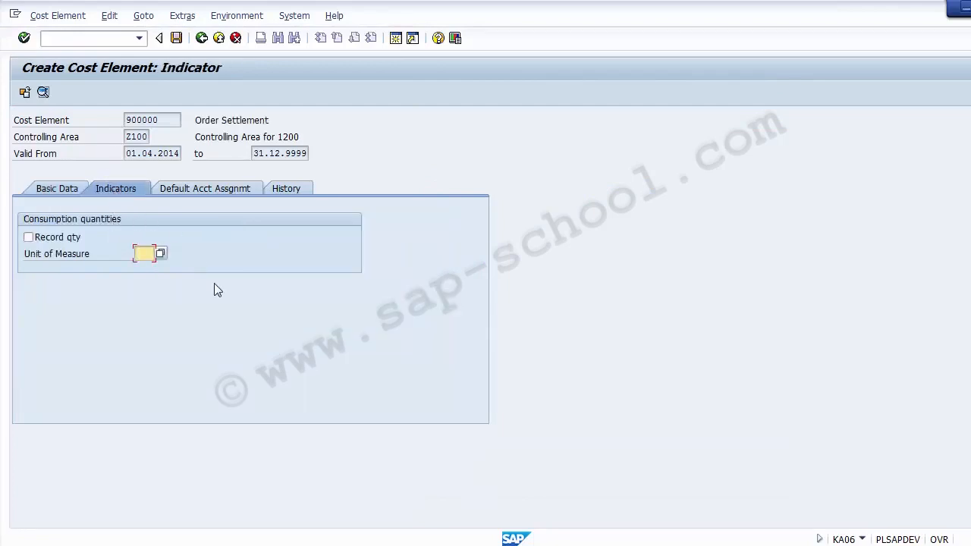
click(70, 238)
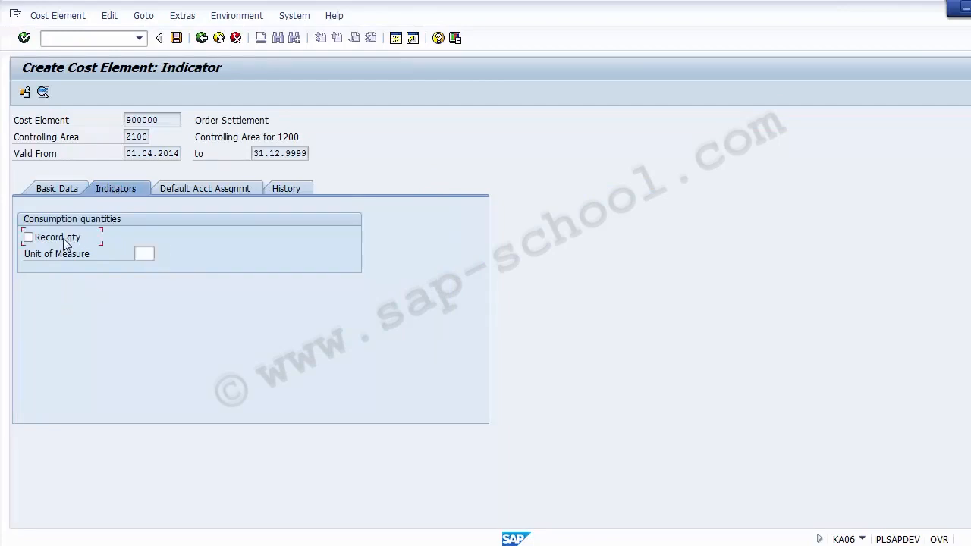
click(143, 253)
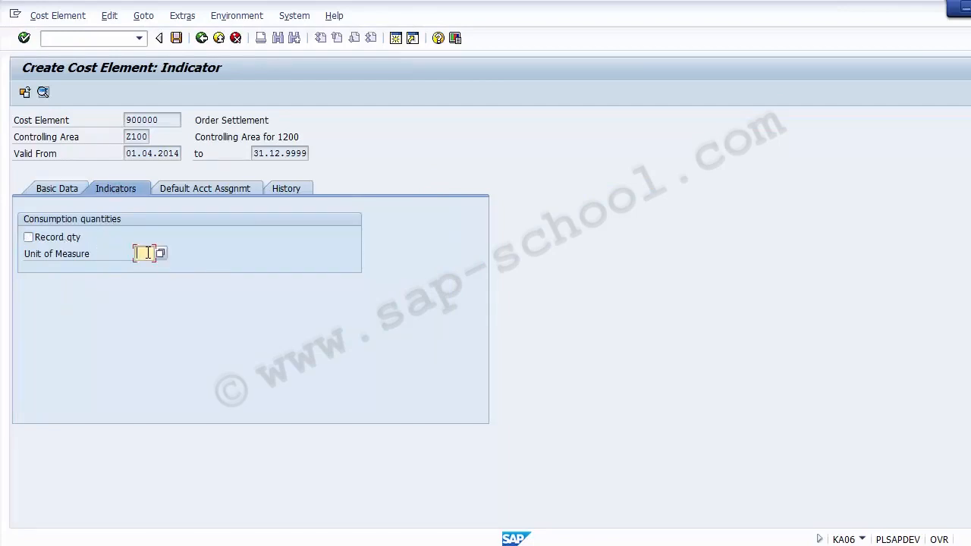
click(203, 189)
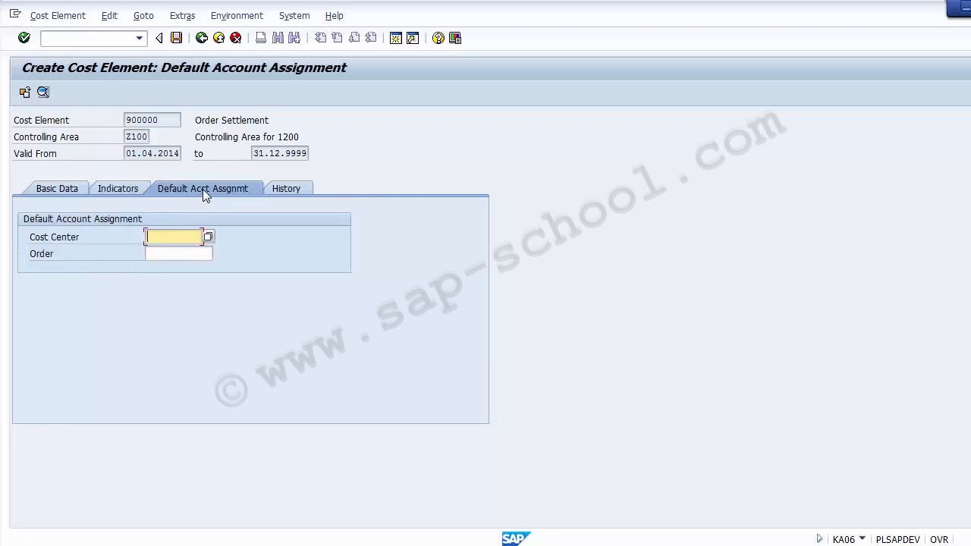
click(169, 253)
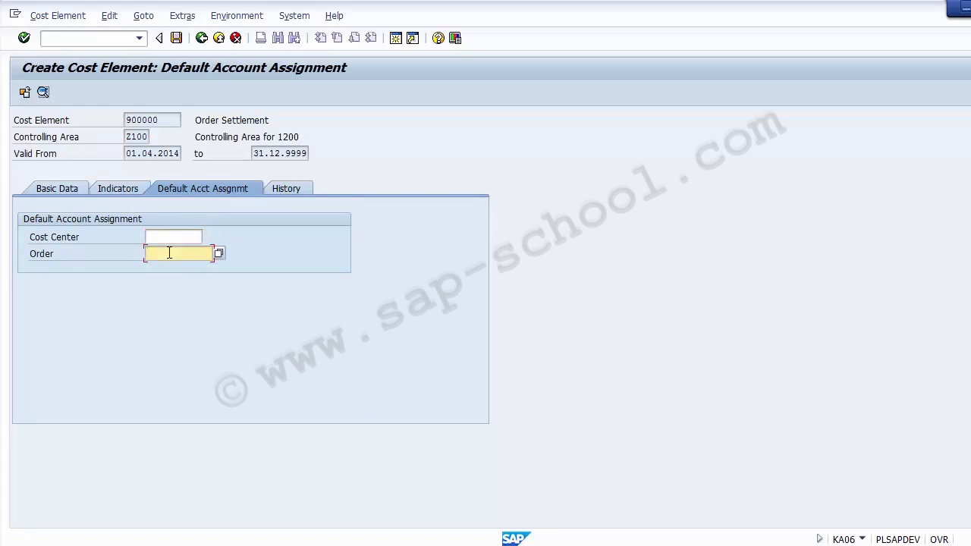
click(160, 239)
click(160, 255)
click(155, 239)
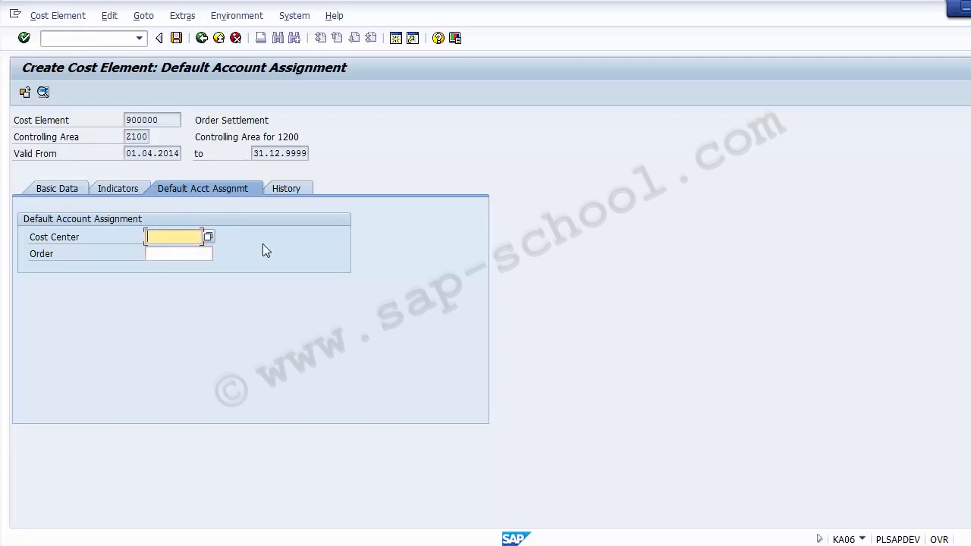
click(292, 190)
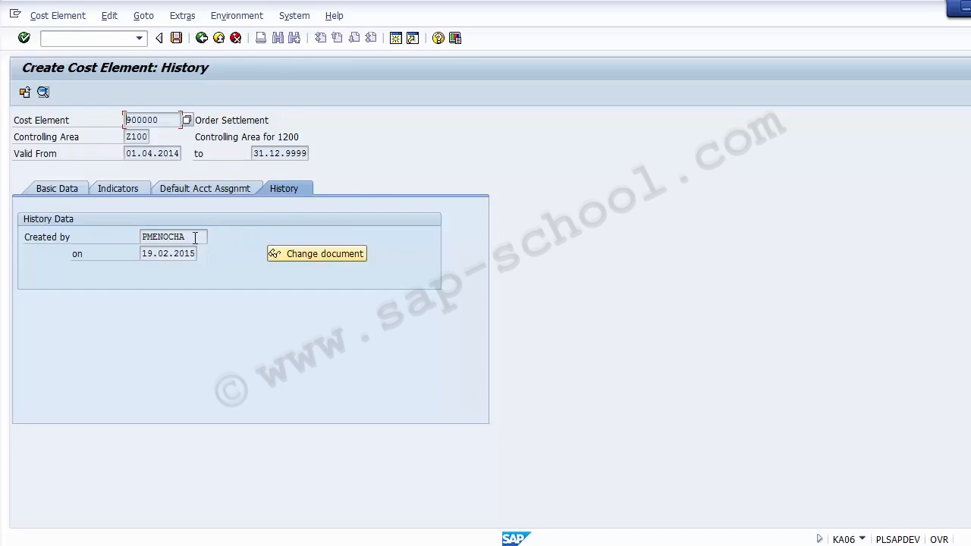
mouse_move(194, 237)
mouse_down()
mouse_move(135, 245)
mouse_move(196, 256)
mouse_up()
click(143, 254)
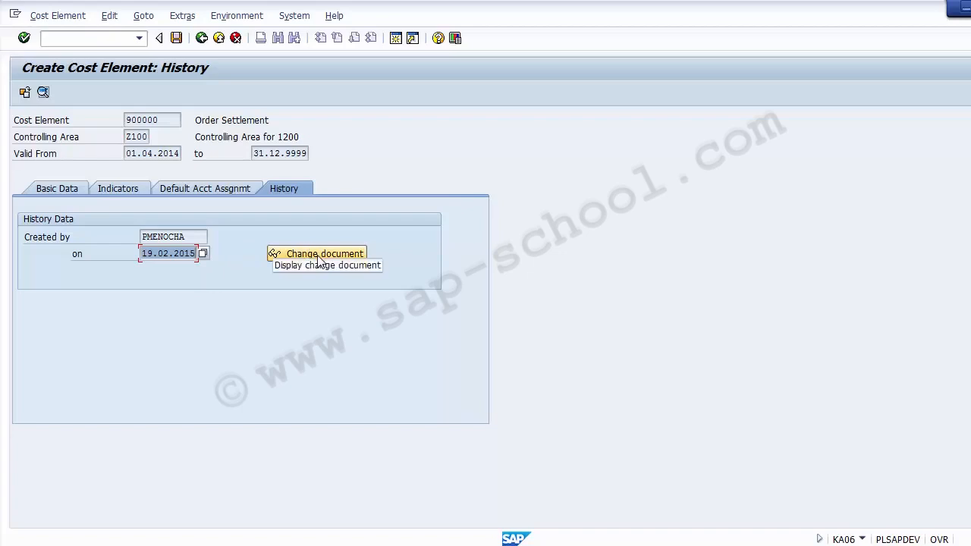
- Return to the basic data and save secondary cost element 900000
click(47, 188)
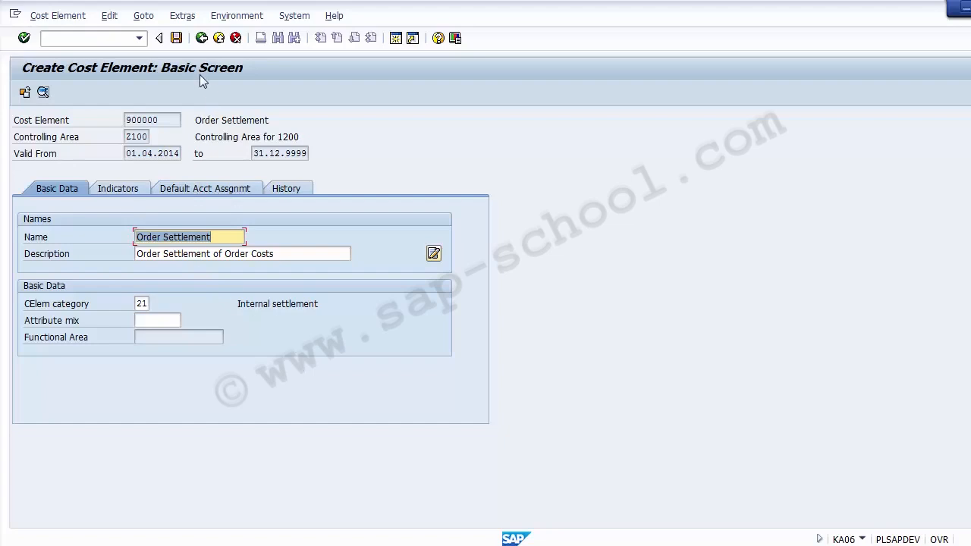
click(176, 39)
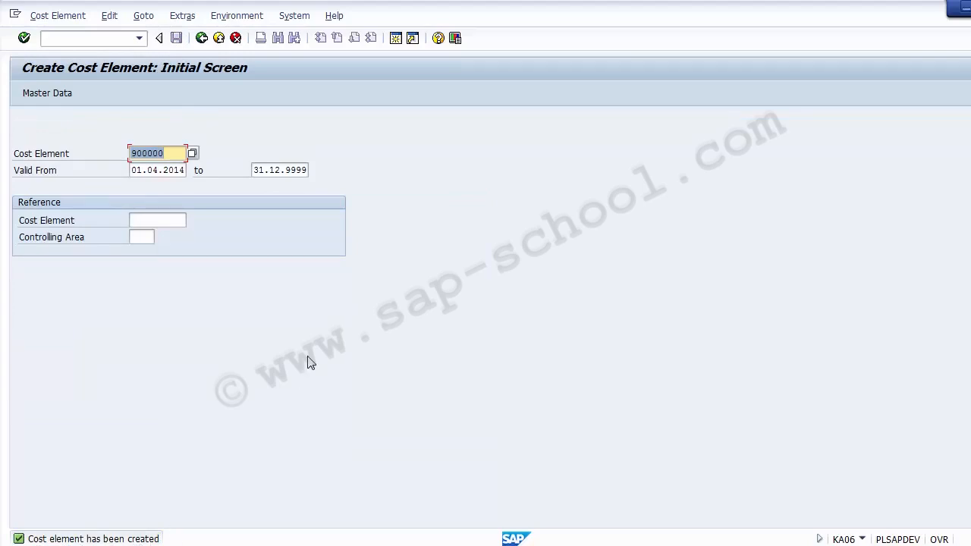
click(167, 265)
- Switch to the PowerPoint slide, check the transaction codes for changing and displaying secondary cost elements, and return to SAP
click(380, 545)
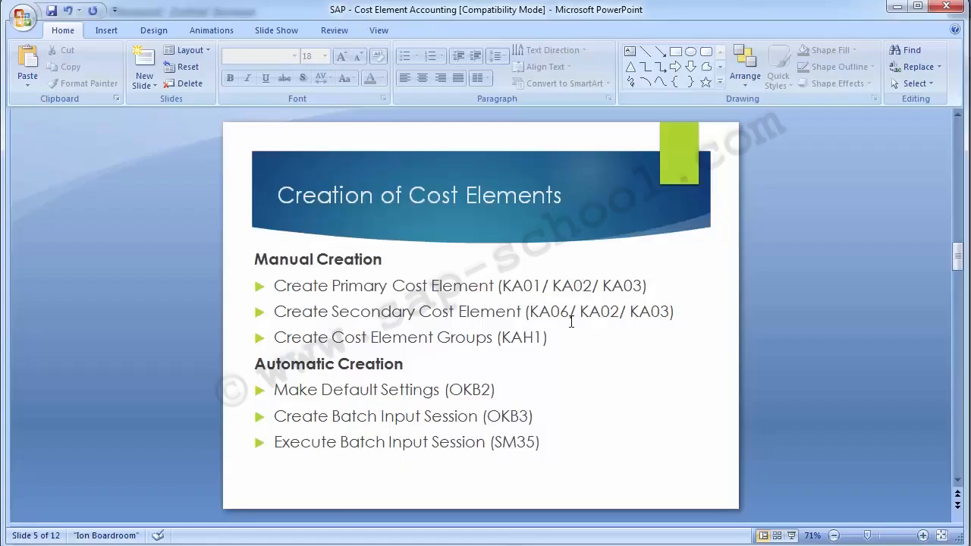
drag(590, 314, 670, 312)
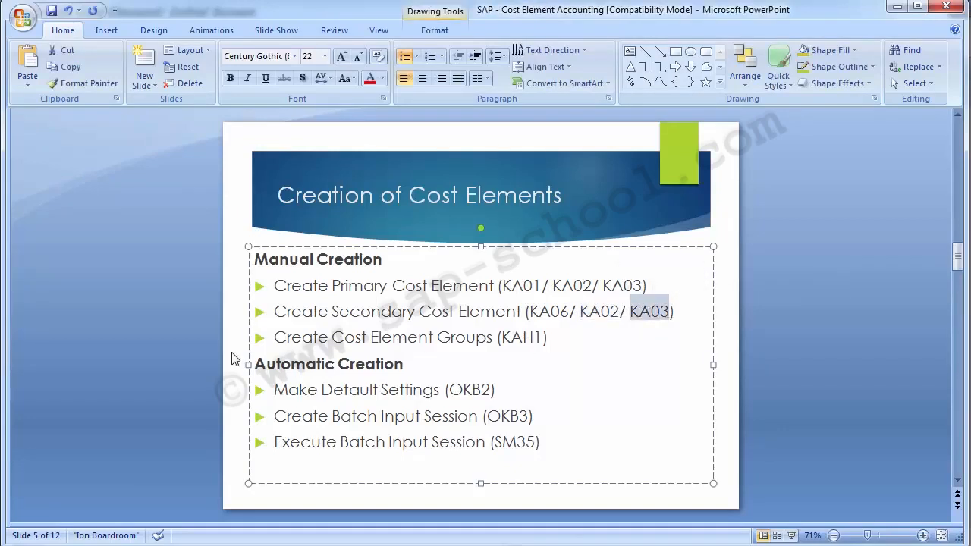
click(140, 332)
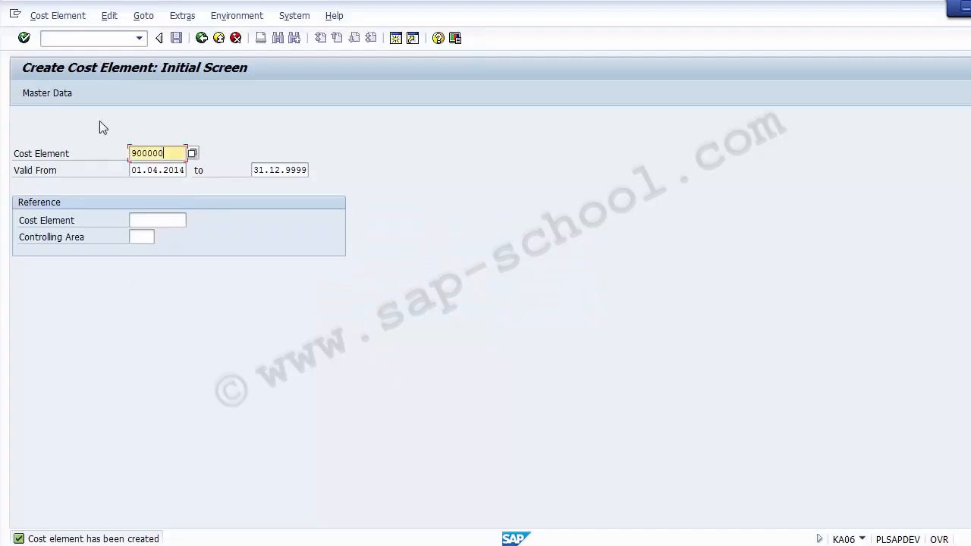
- Start transaction KA02 and open the basic data of cost element 900000 for changing
click(67, 40)
text(/nk)
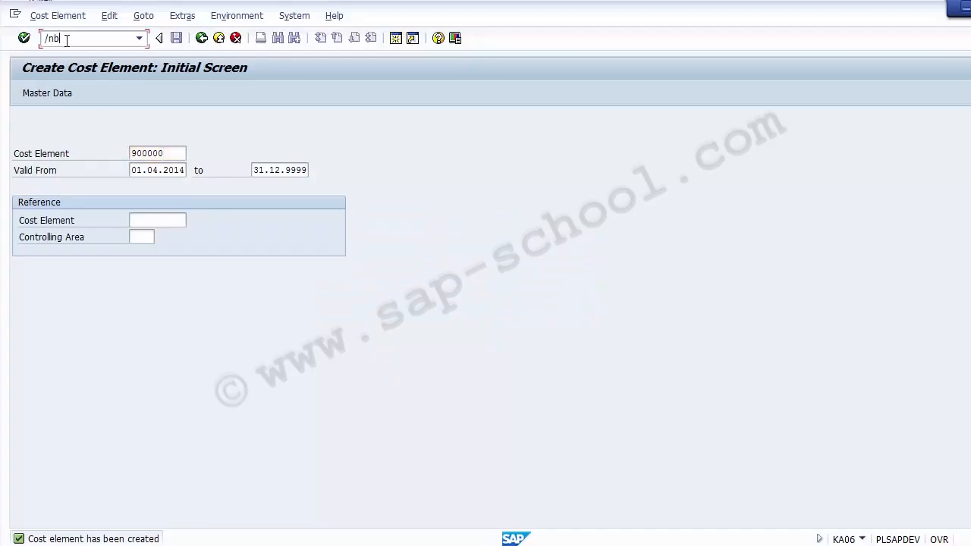
text(KA02)
key(Return)
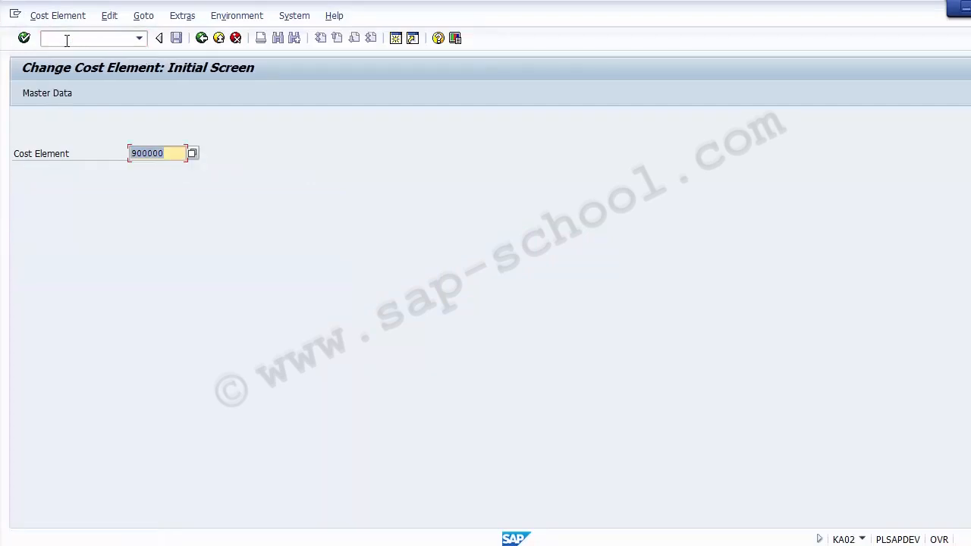
key(Return)
key(Return)
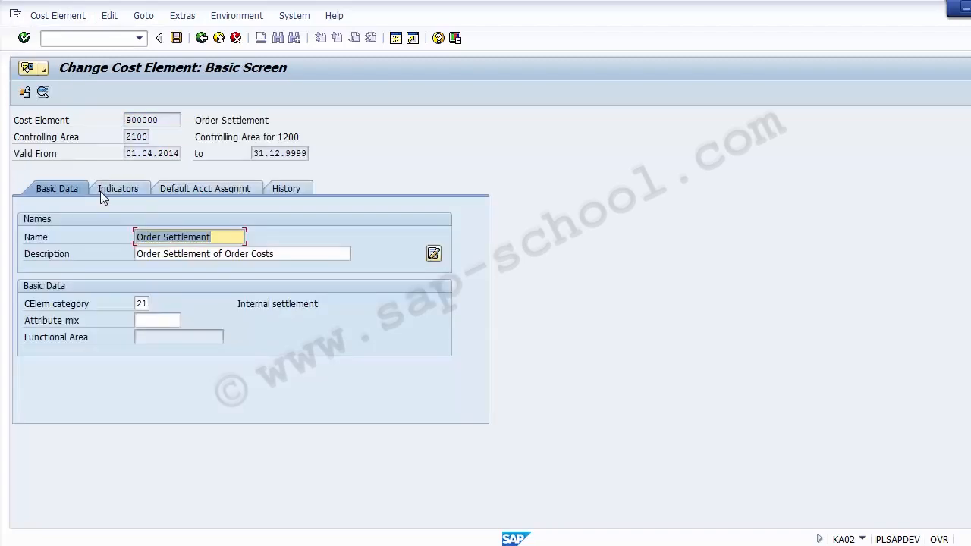
- Look through the cost element's indicators, default account assignment and basic data, and save it without edits
click(114, 190)
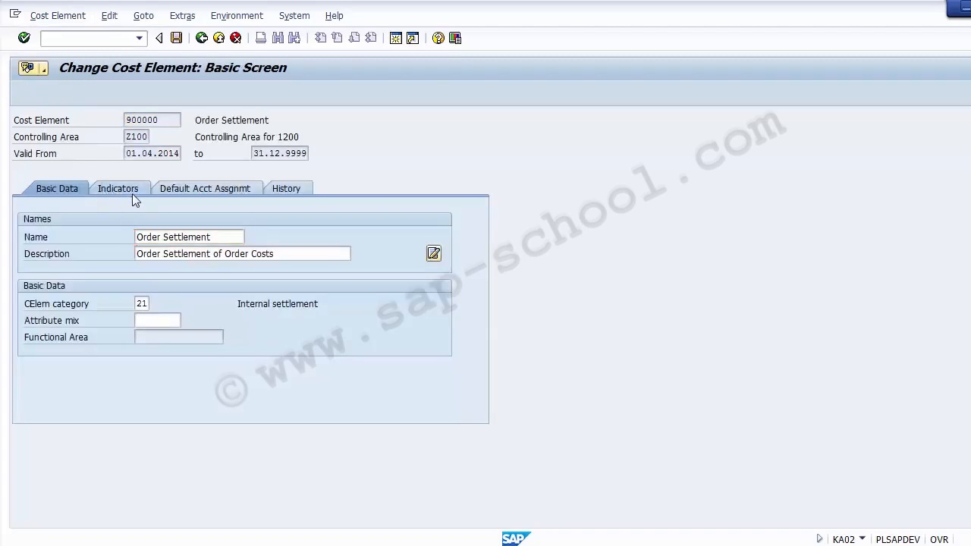
click(176, 190)
click(63, 188)
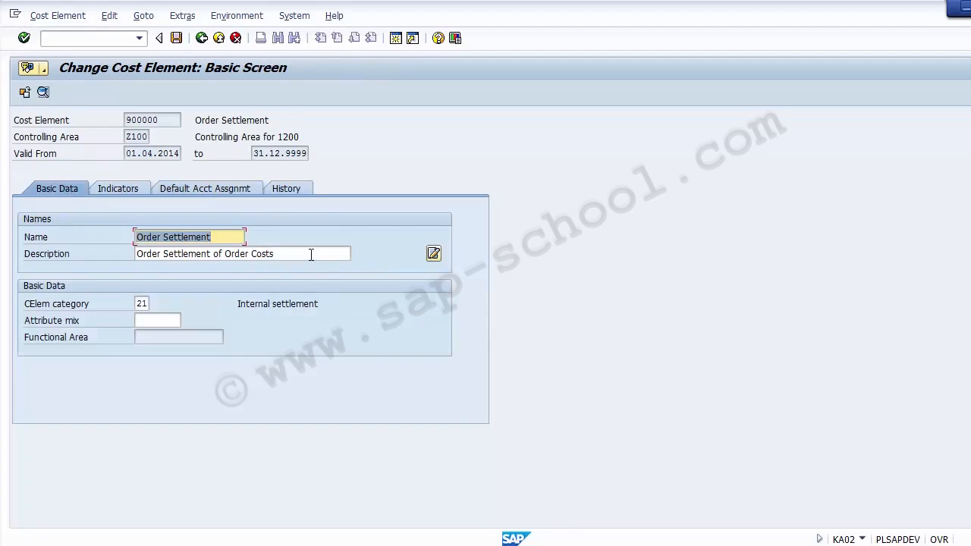
click(176, 38)
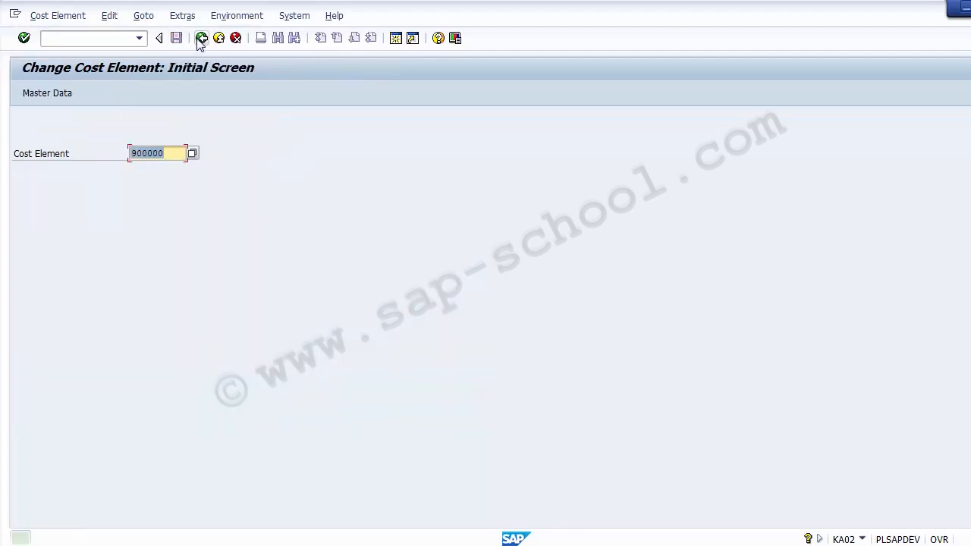
- Start transaction KA03 and display the basic data of cost element 900000
click(98, 44)
text(/n)
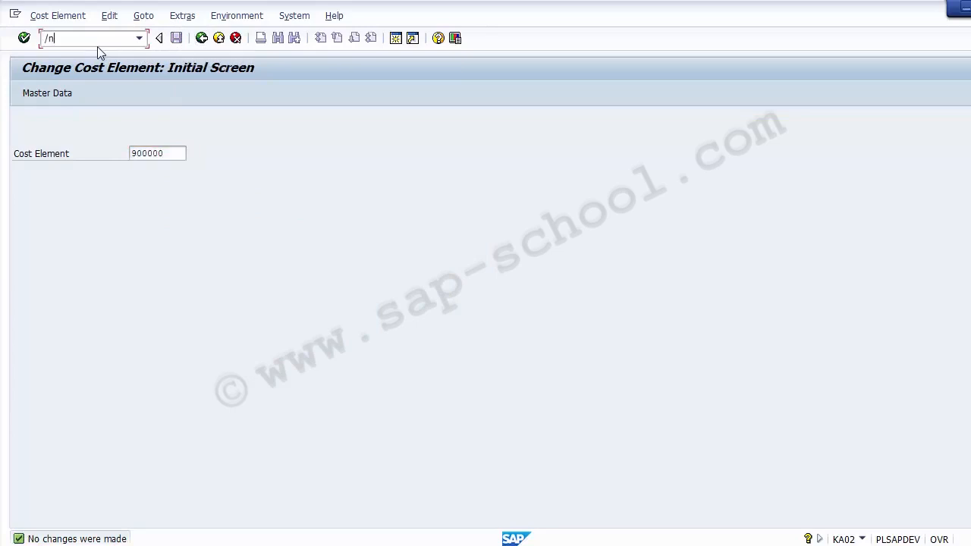
text(KA03)
key(Return)
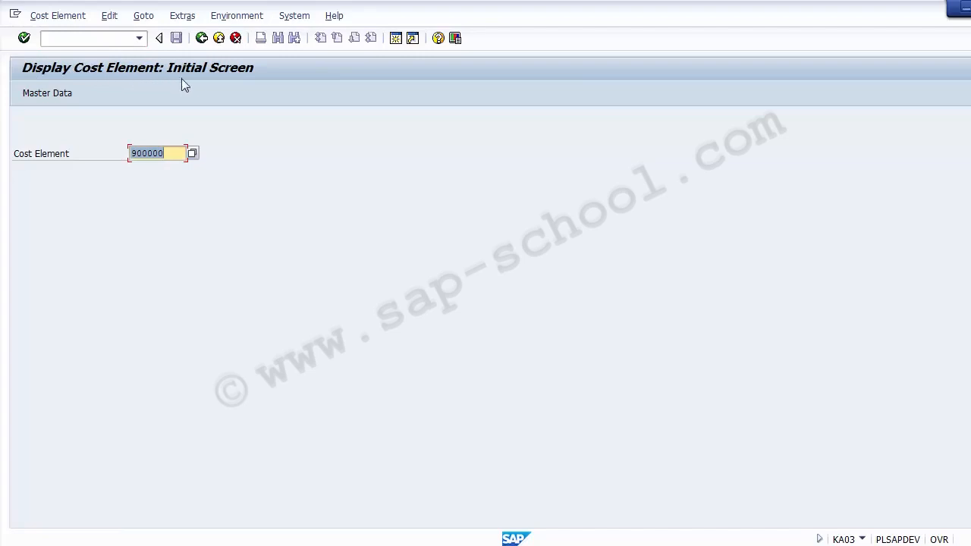
click(177, 155)
key(Return)
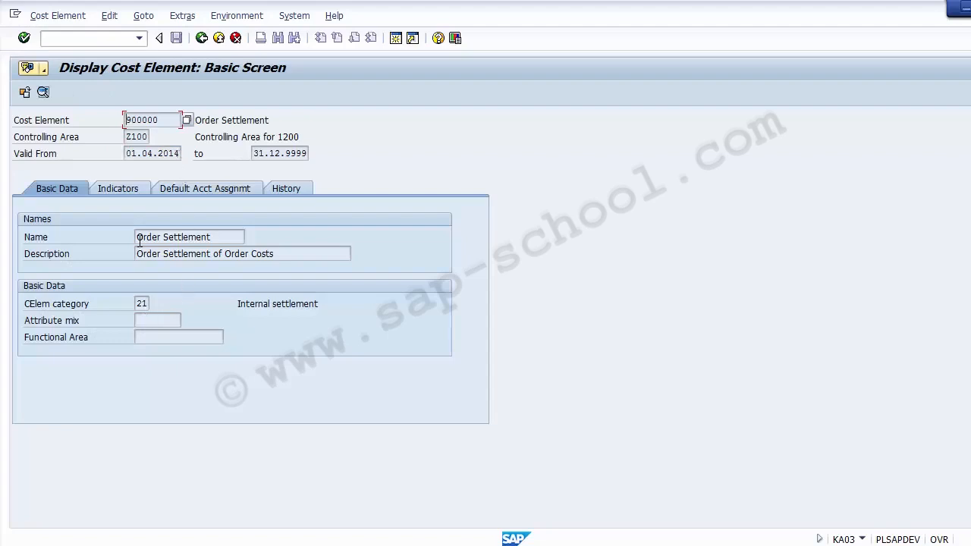
- Look through the indicators, default account assignment, history and basic data of cost element 900000, and return to SAP Easy Access
click(121, 192)
click(180, 188)
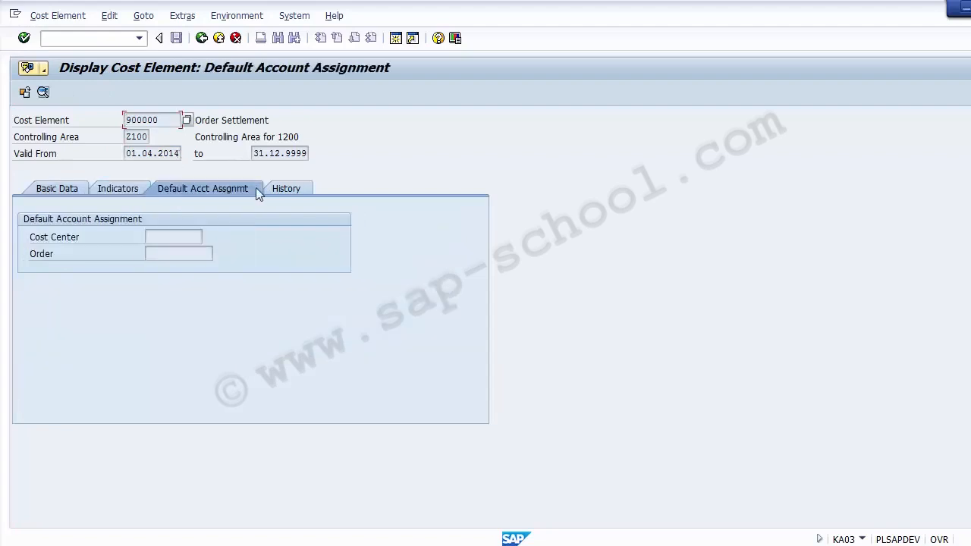
click(285, 190)
click(51, 191)
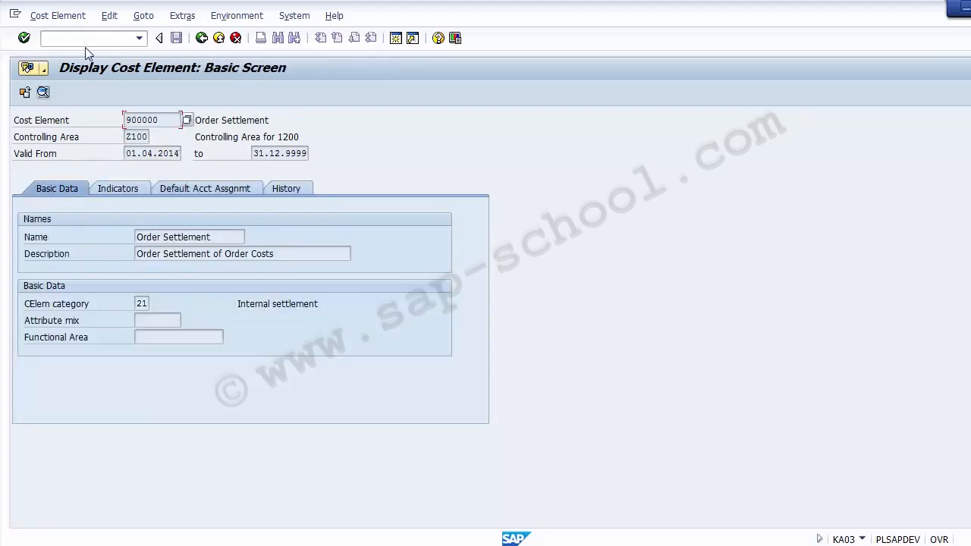
click(89, 39)
text(/n)
key(Return)
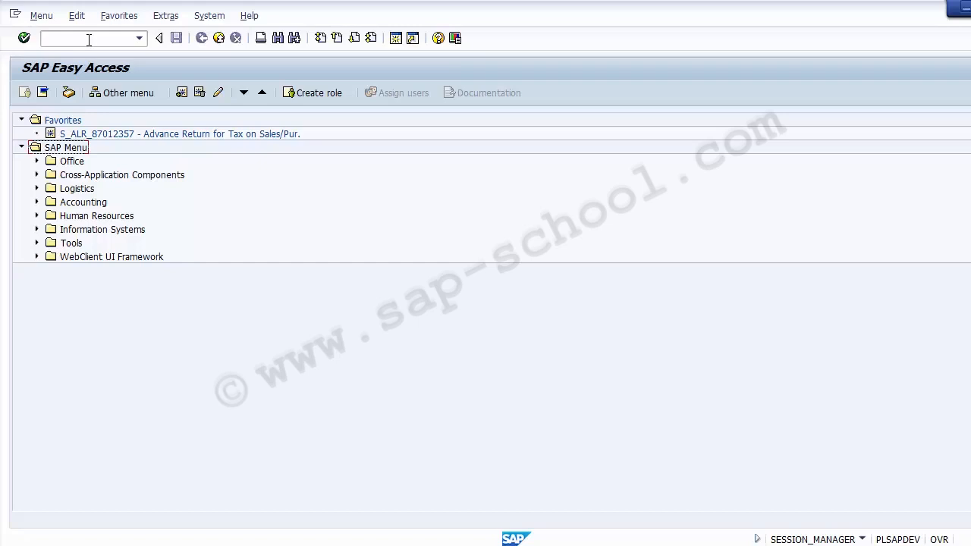
- Expand the SAP Menu tree through Accounting and Controlling down to the contents of Cost Element Accounting
click(89, 39)
click(73, 149)
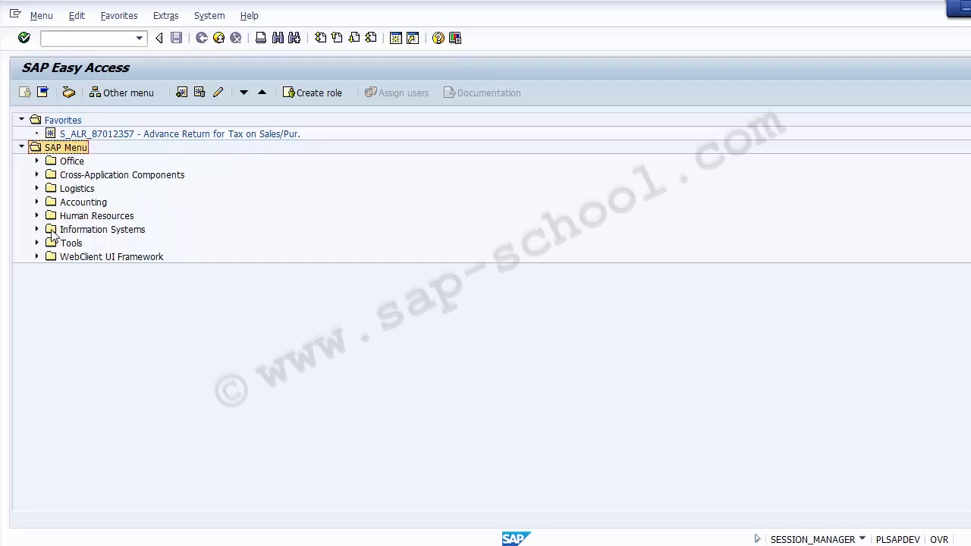
click(36, 203)
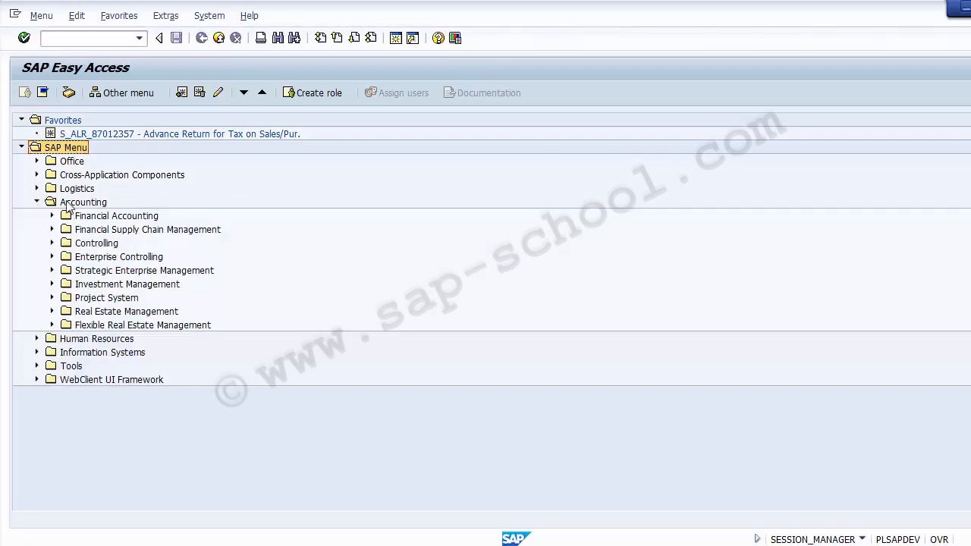
click(66, 203)
click(111, 245)
click(51, 244)
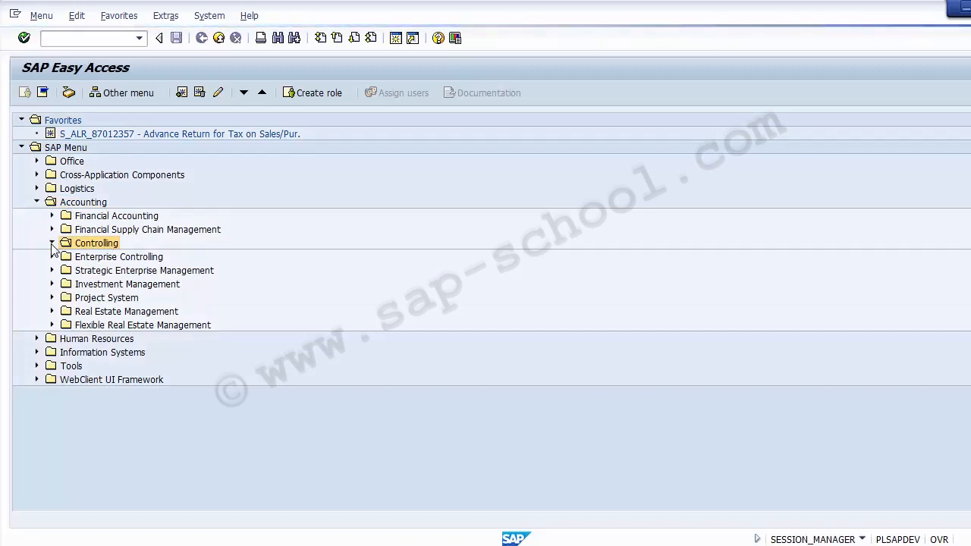
click(117, 258)
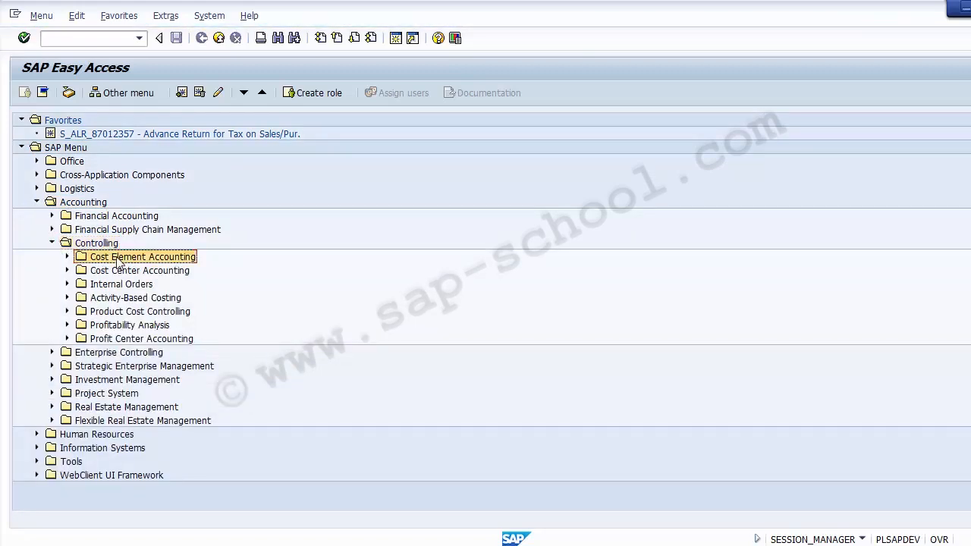
click(67, 257)
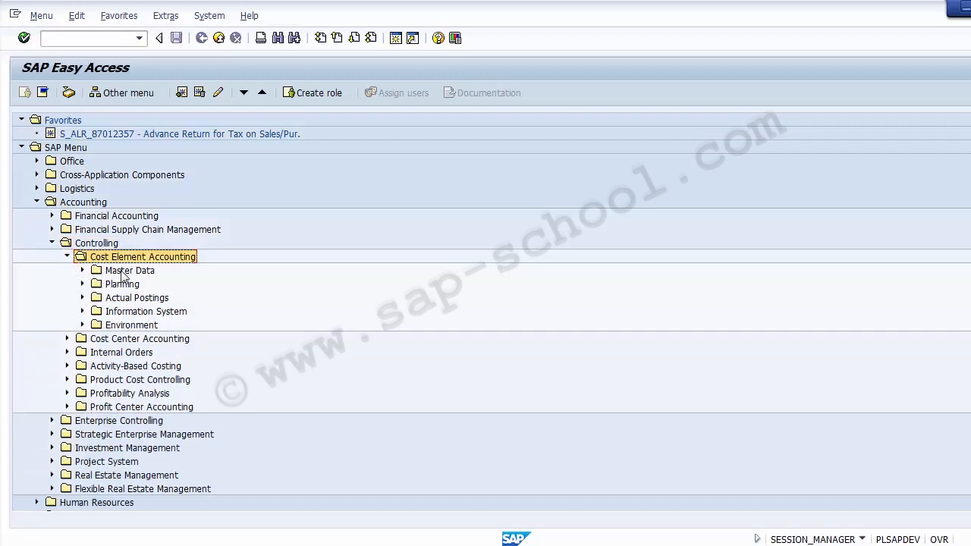
- Expand Master Data, Cost Element and Individual Processing under Cost Element Accounting to list the individual transactions
click(125, 271)
click(82, 270)
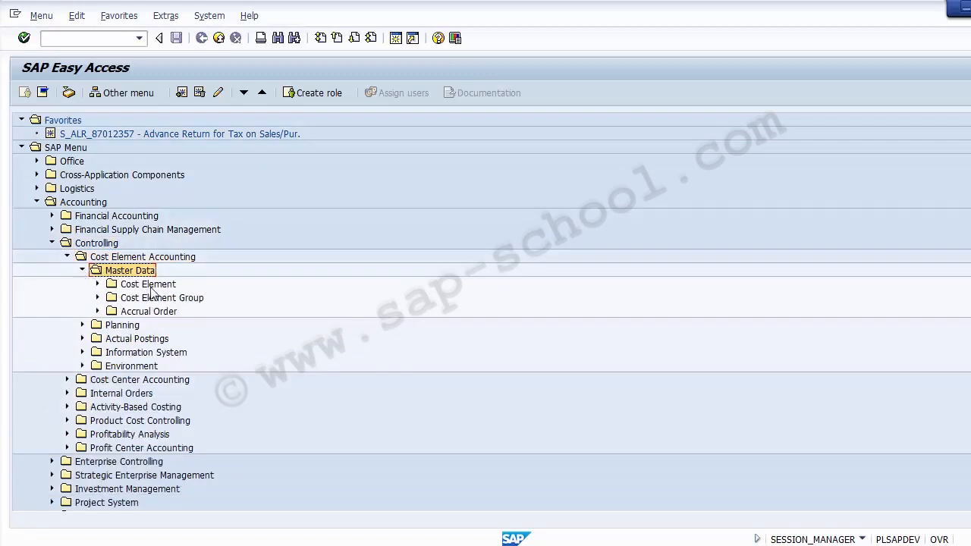
click(149, 286)
click(98, 284)
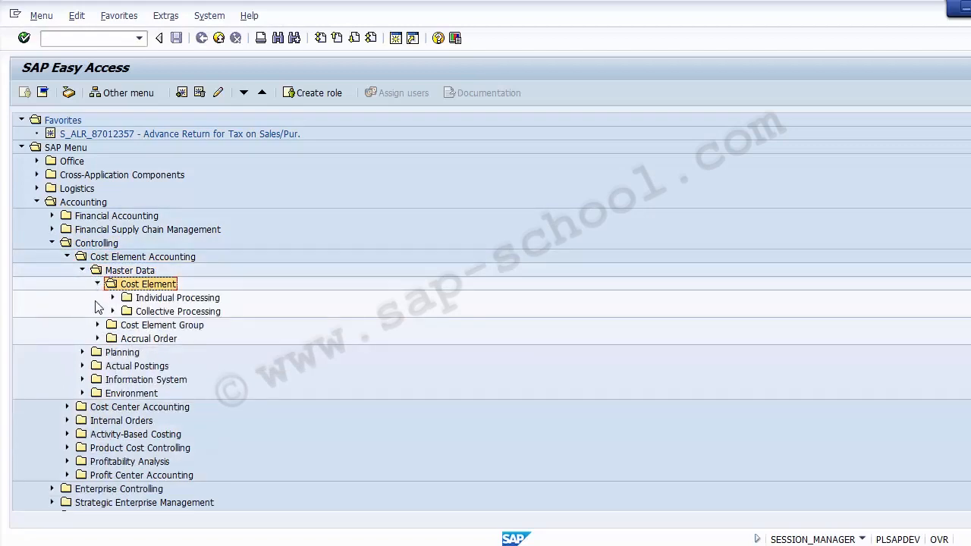
click(151, 300)
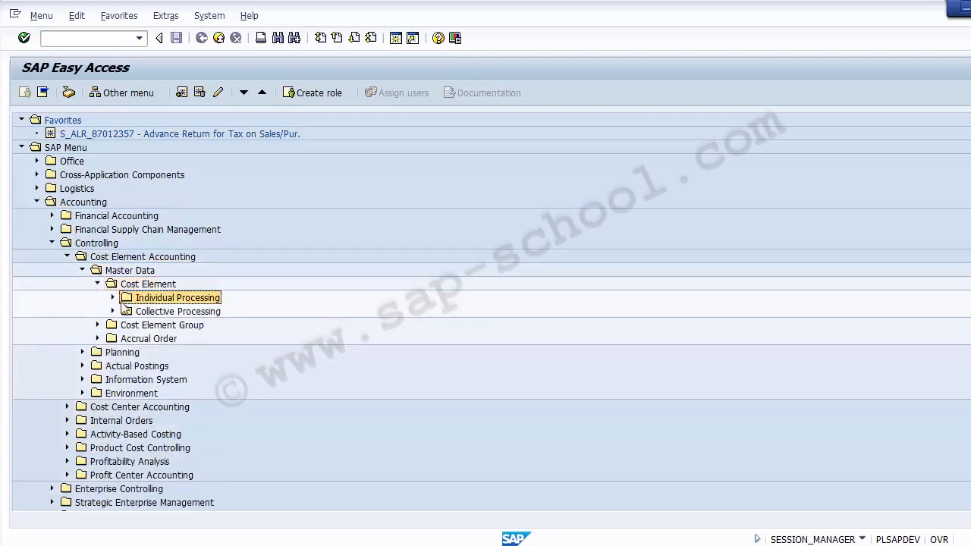
click(113, 297)
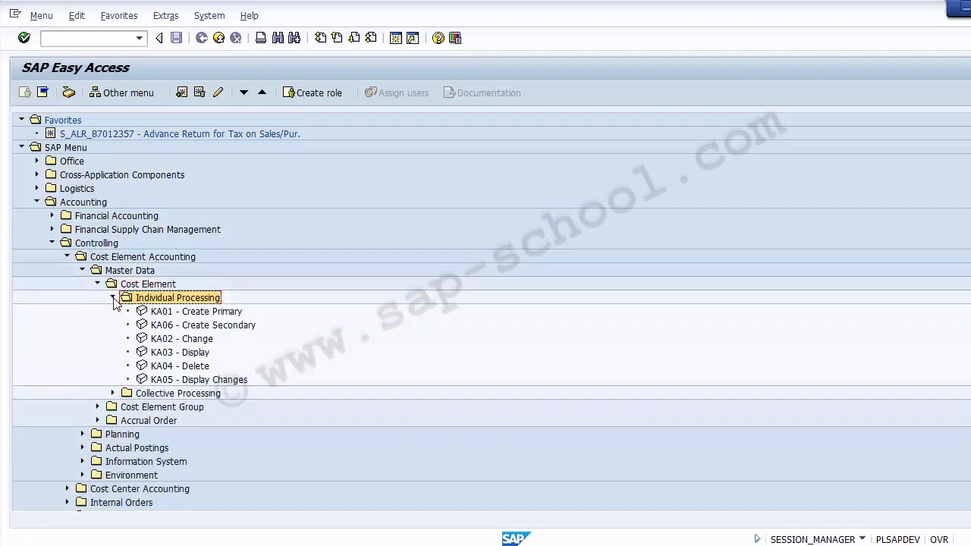
- Examine the individual processing transactions for creating primary and secondary cost elements and for changing, displaying and deleting them
click(240, 313)
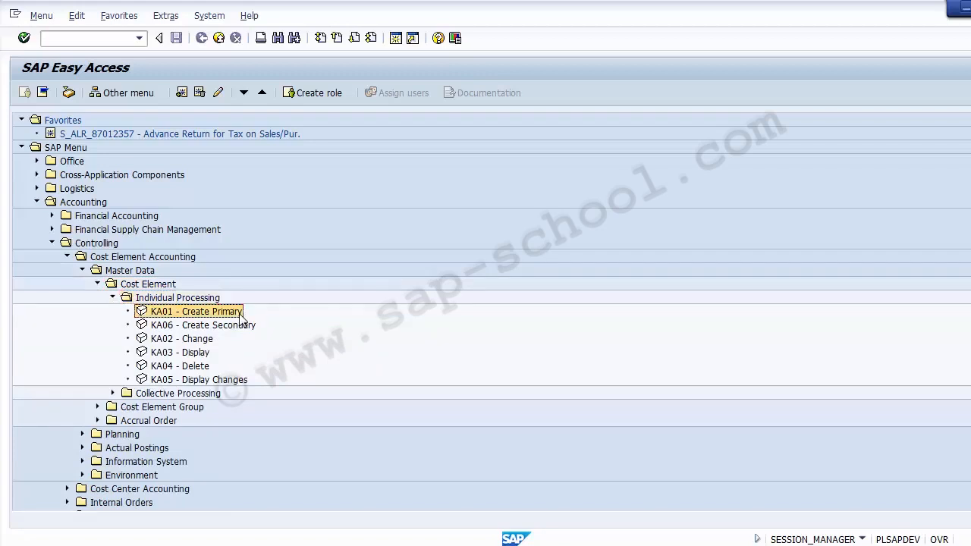
click(198, 327)
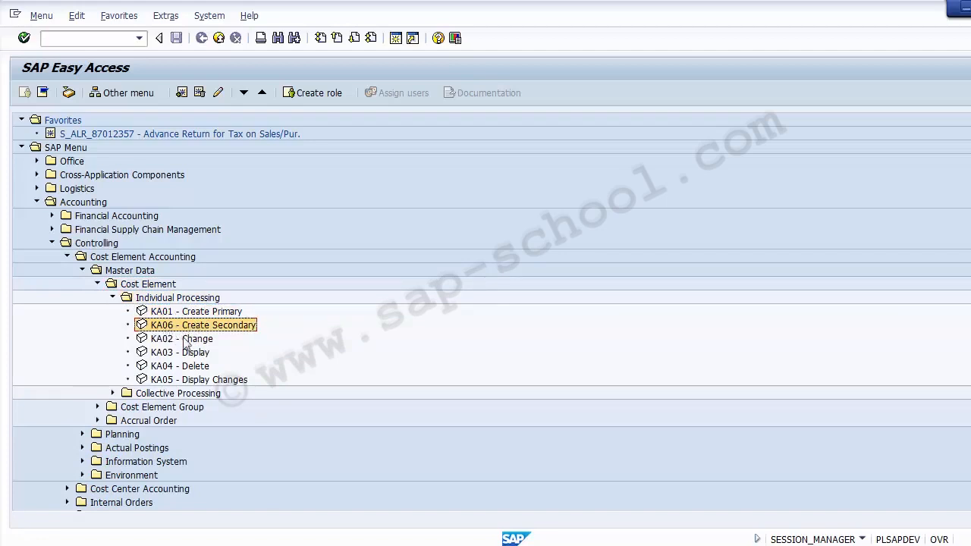
click(195, 343)
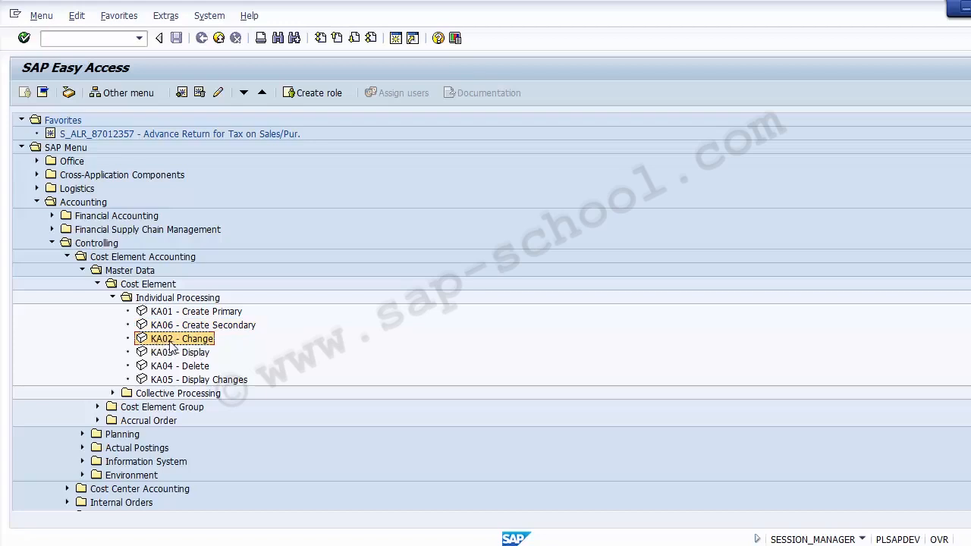
click(200, 353)
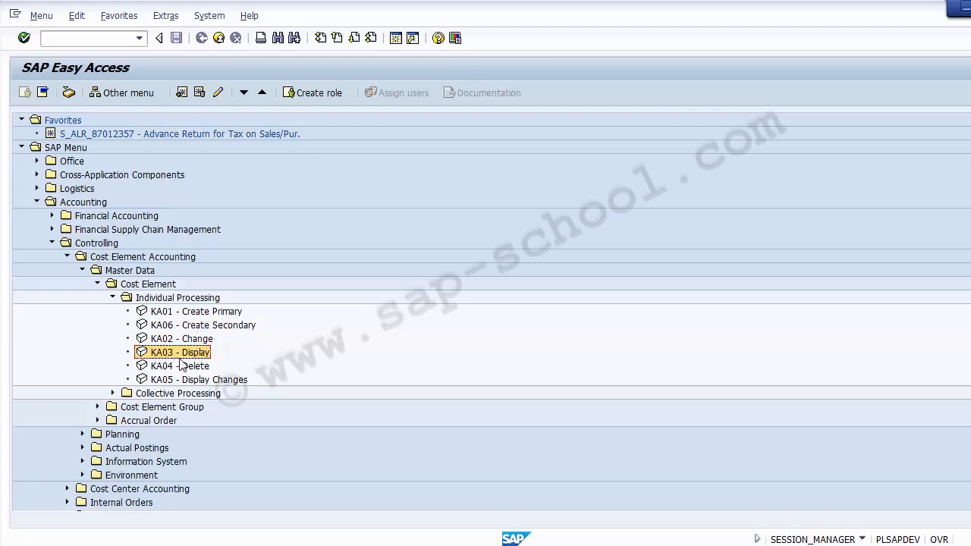
click(192, 368)
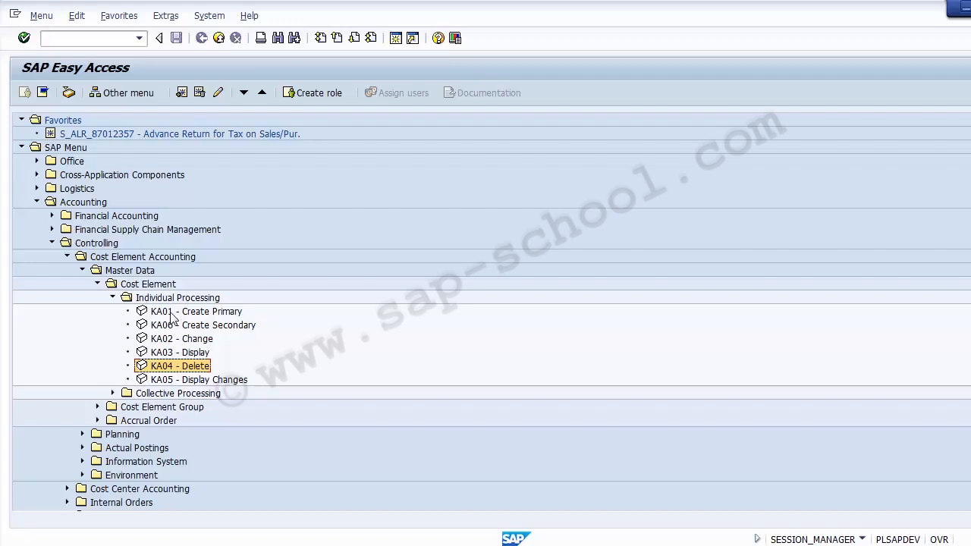
click(130, 285)
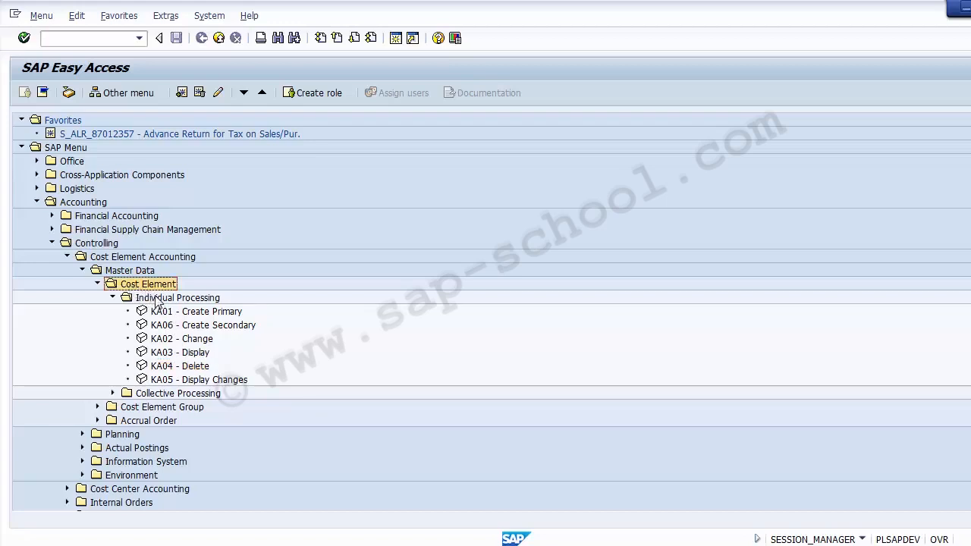
click(191, 312)
click(194, 326)
click(194, 342)
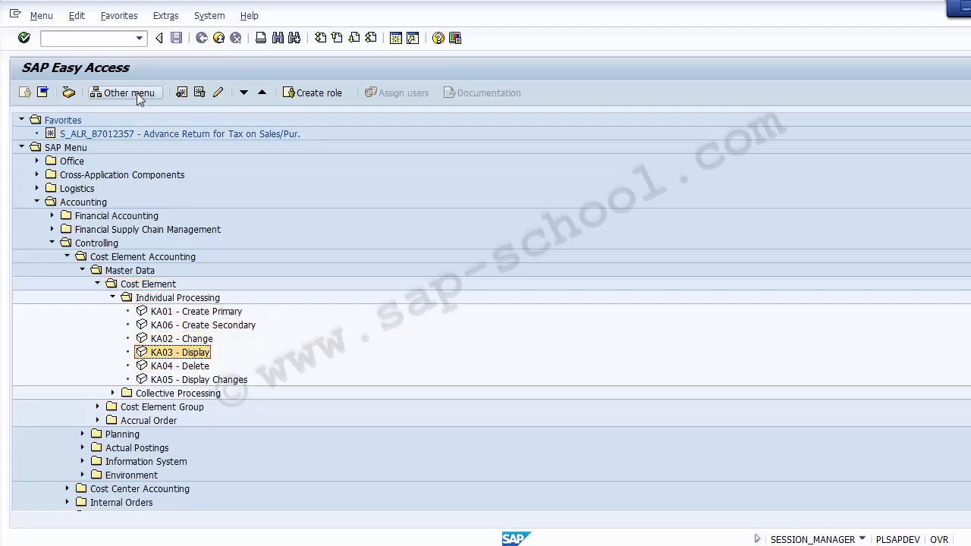
- Leave SAP Easy Access and start transaction FS00 for editing G/L accounts centrally
click(91, 39)
text(/n)
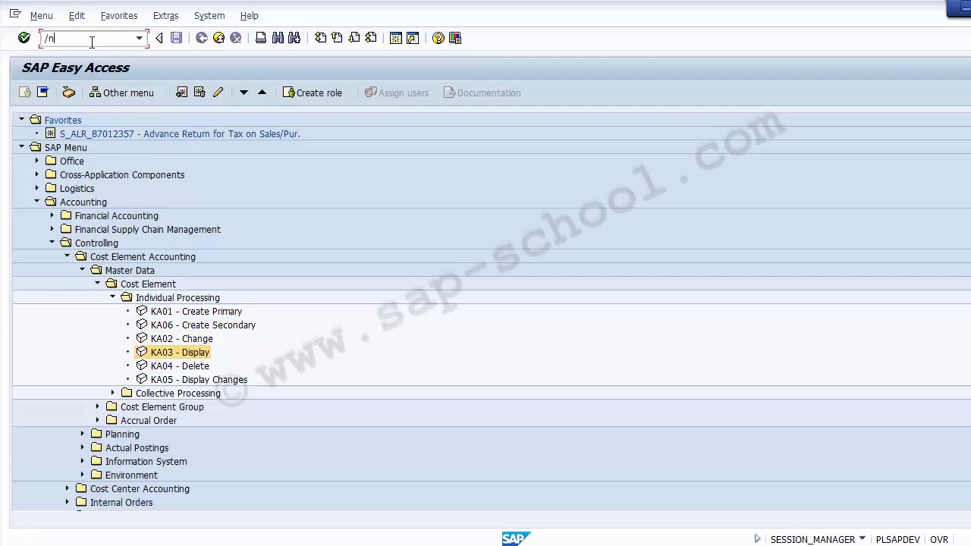
key(Return)
text(FS)
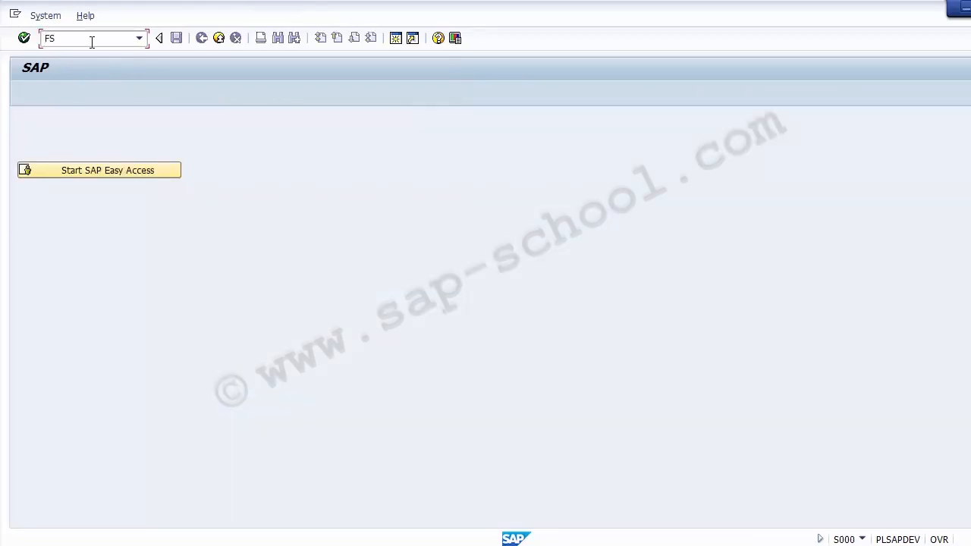
text(00)
key(Return)
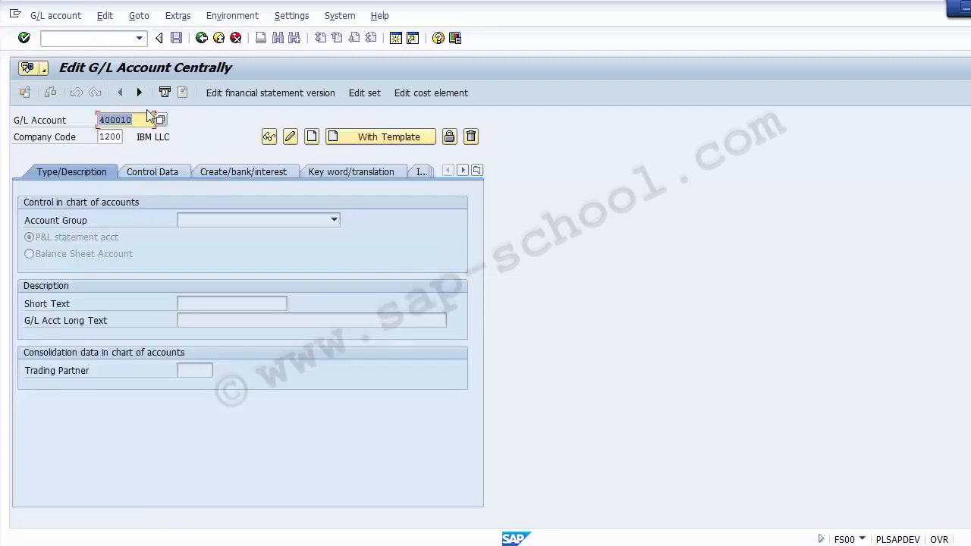
- Find G/L account 300030 of company code 1200 with the value help and display it
key(F4)
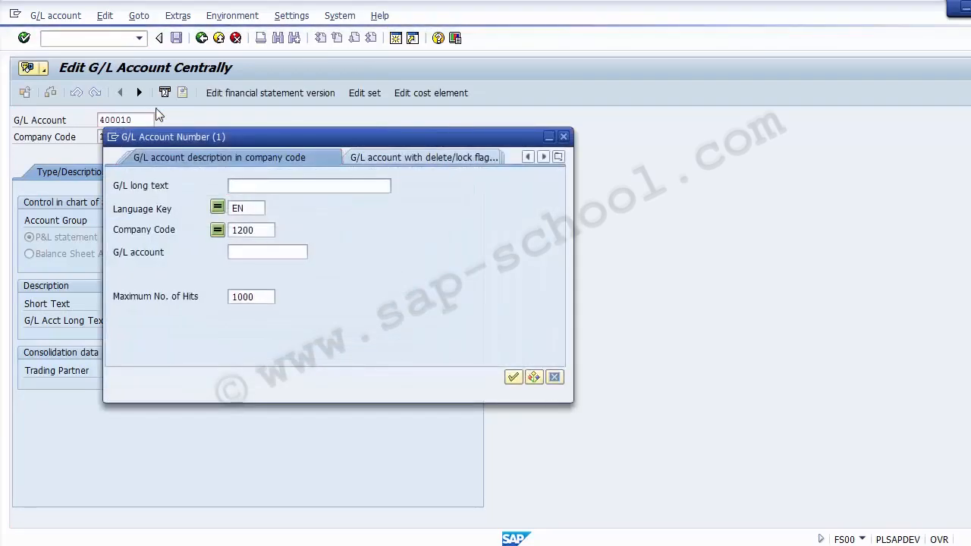
key(Return)
double_click(126, 241)
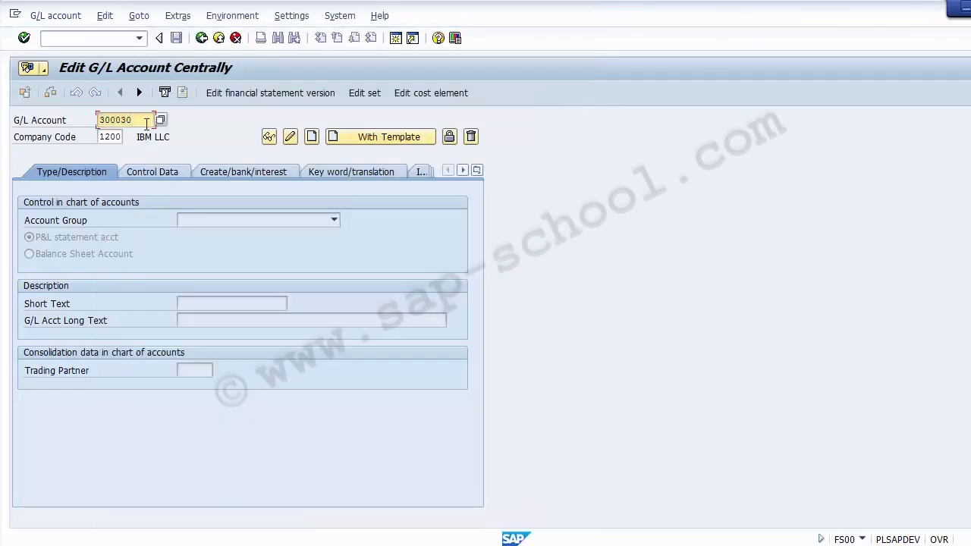
key(Return)
- Check the account group, short text and P&L statement setting of account 300030, and open its cost element for editing
click(231, 219)
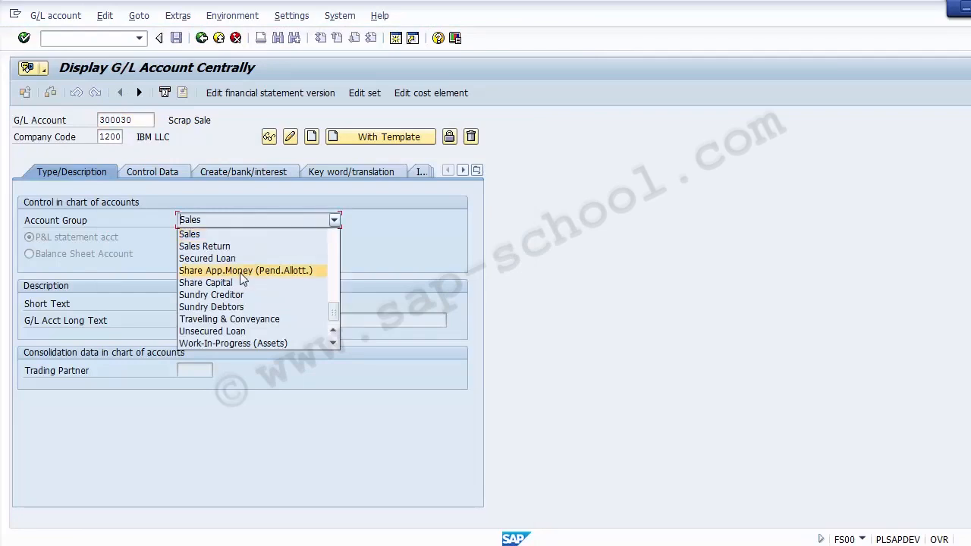
click(235, 232)
click(219, 304)
drag(194, 310, 166, 310)
click(153, 235)
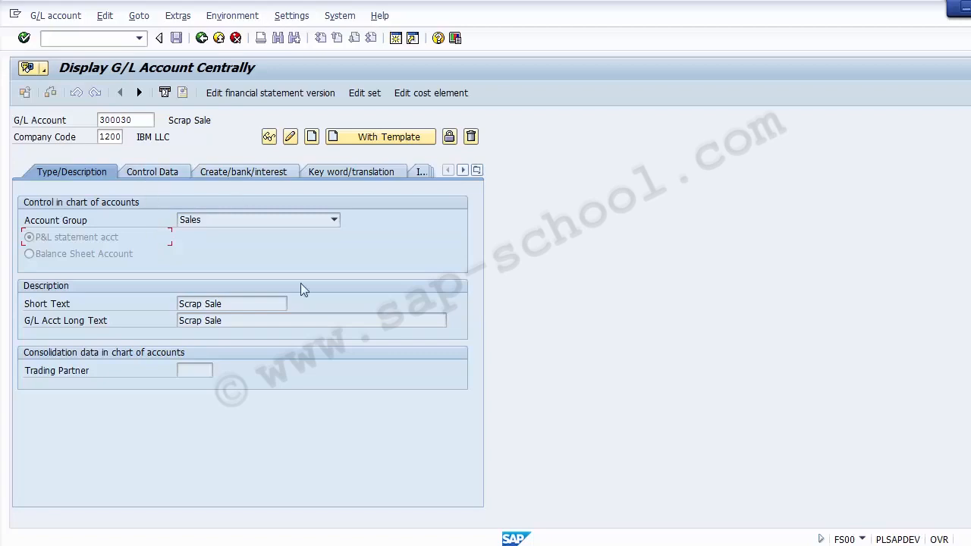
click(423, 94)
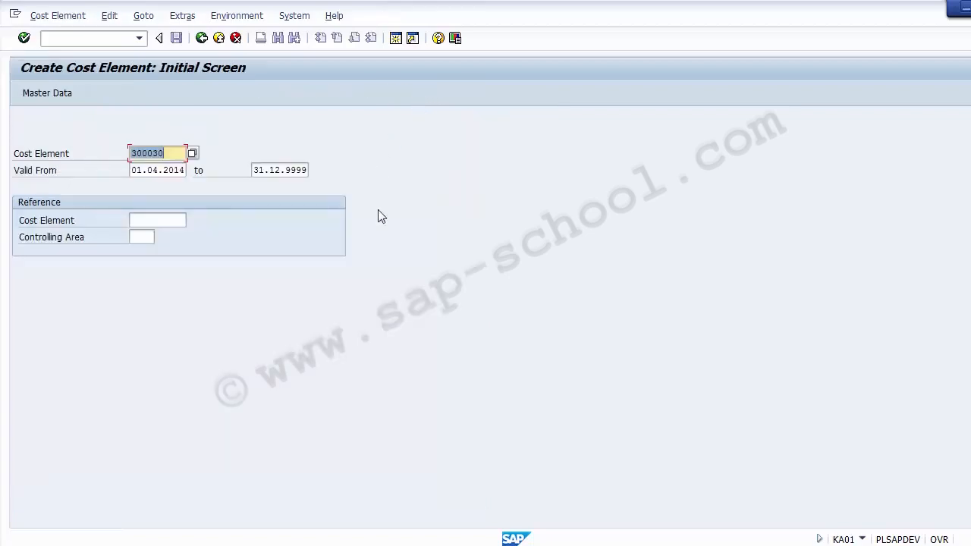
- Restart transaction FS00 and reopen cost element editing for account 300030, exiting without creating a cost element
click(100, 43)
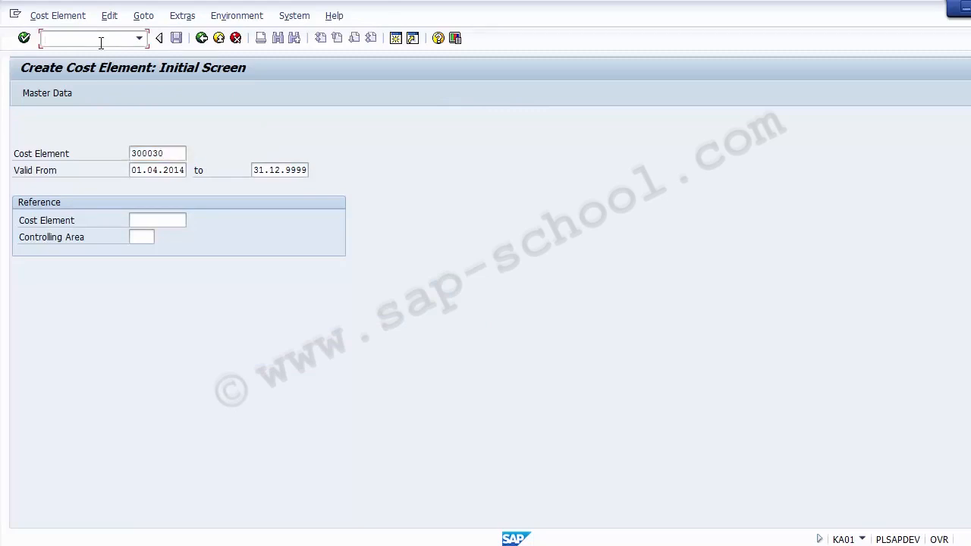
text(/nfs00)
key(Return)
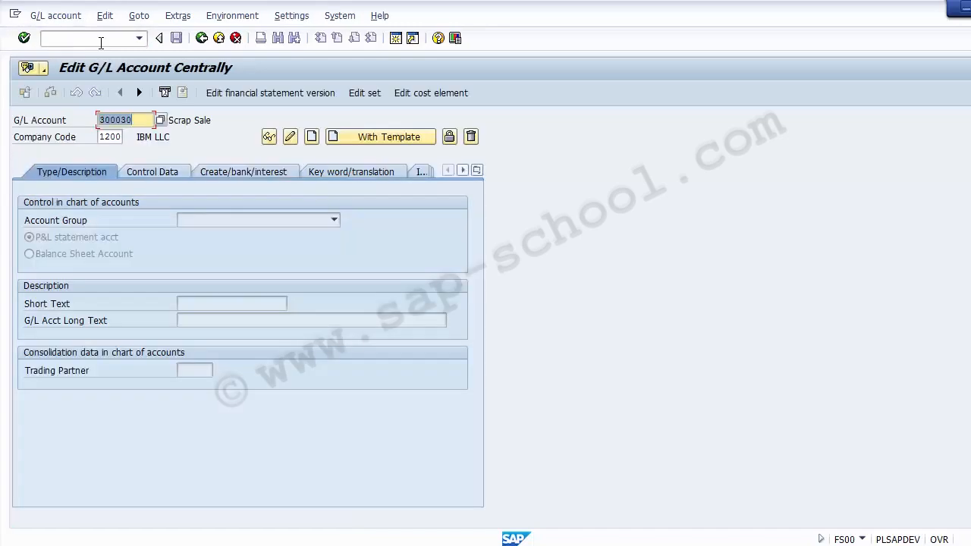
click(429, 94)
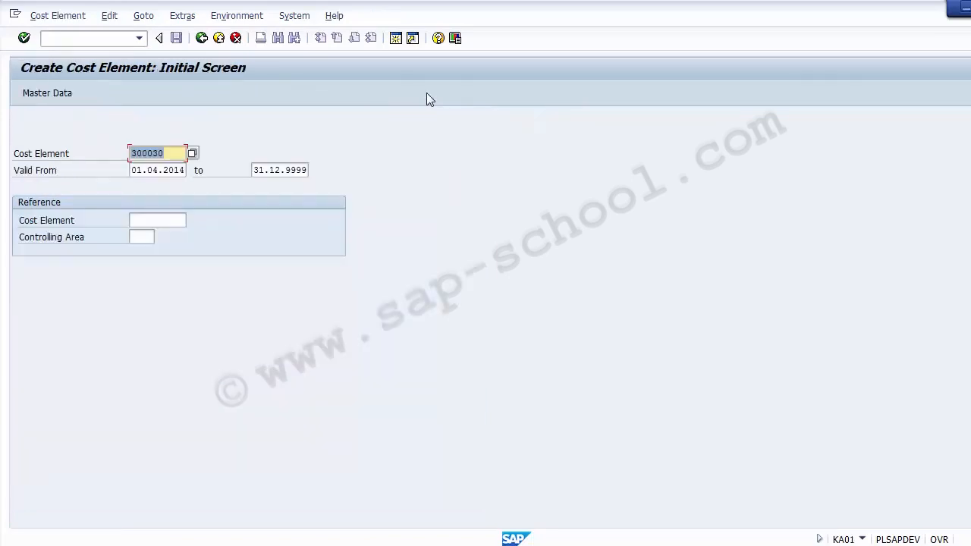
click(219, 38)
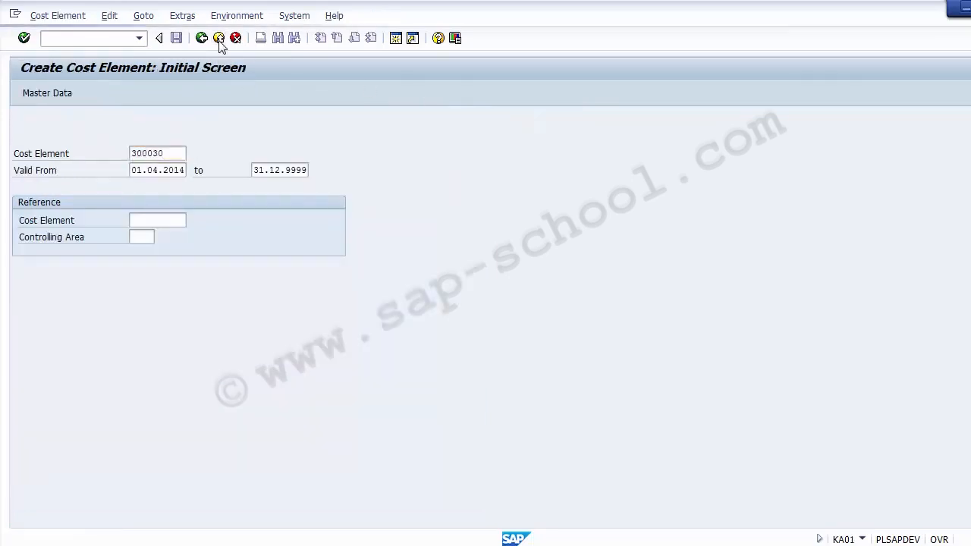
click(218, 38)
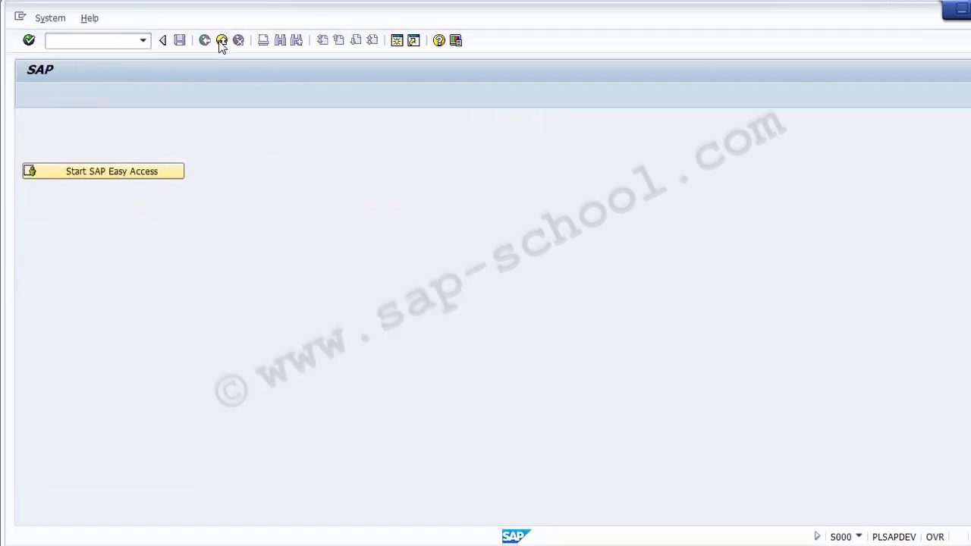
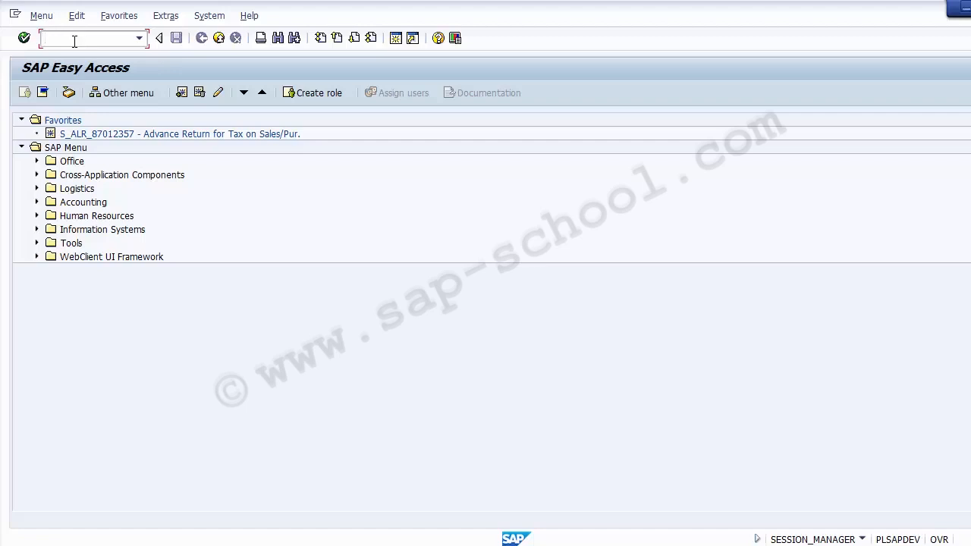
- Start transaction SPRO and display the SAP Reference IMG
text(SPRO)
key(Return)
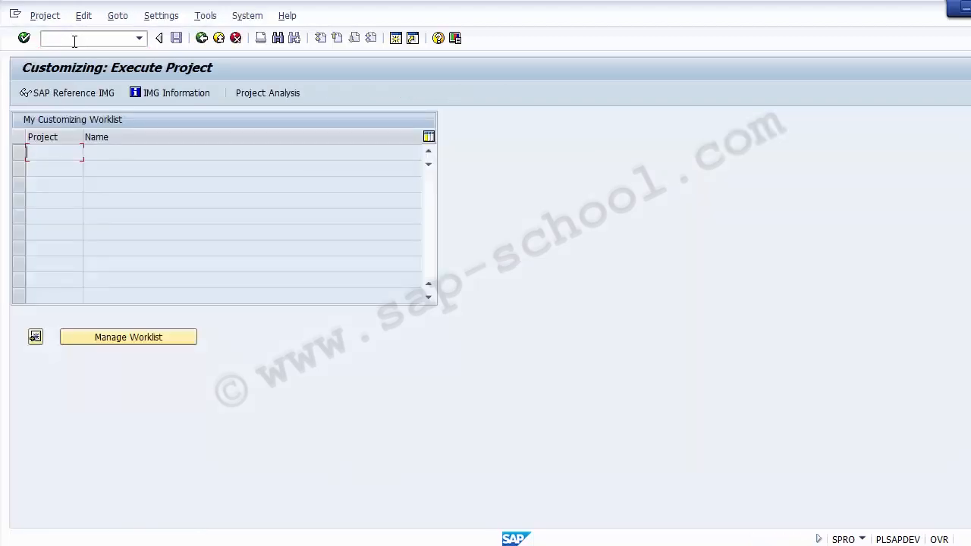
click(64, 96)
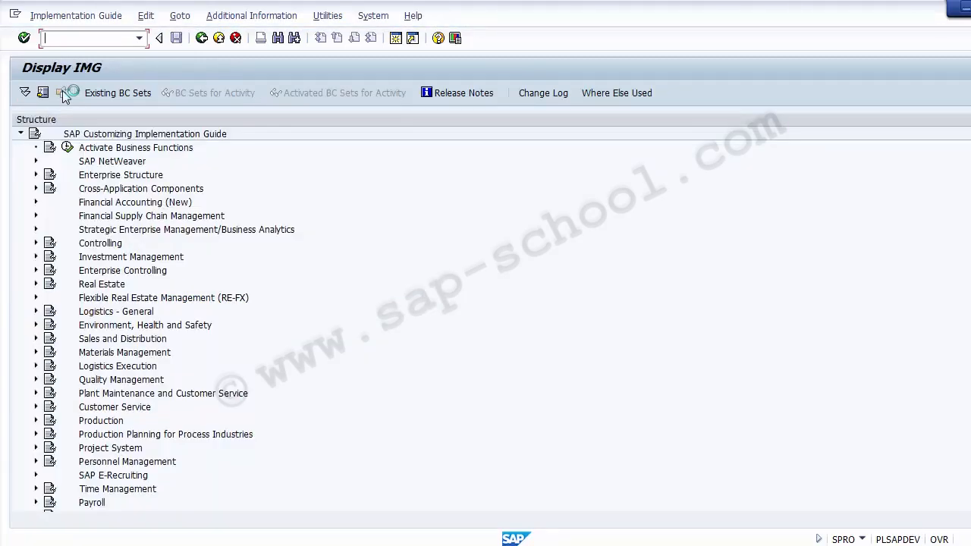
- Expand the IMG structure through Controlling, Cost Element Accounting and Master Data down to the Cost Elements activities
click(95, 244)
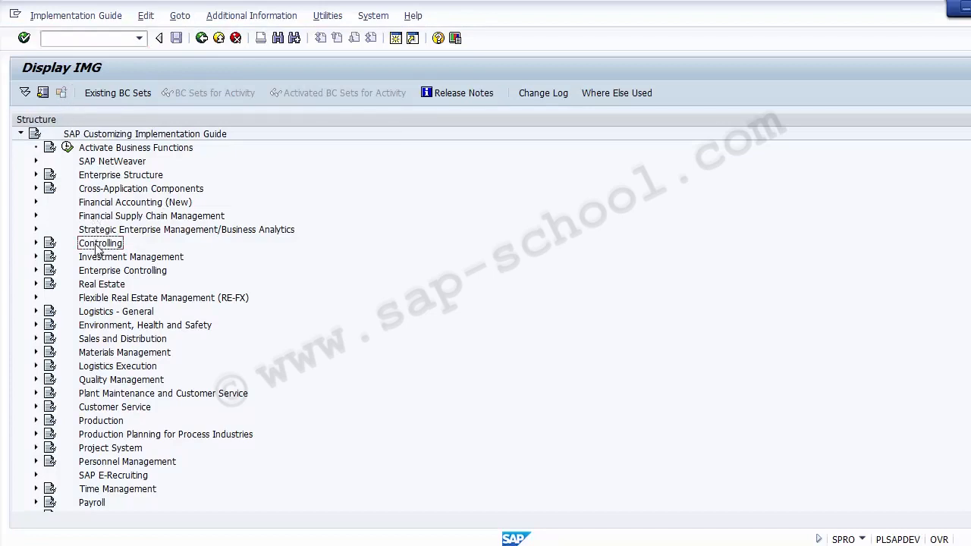
click(35, 243)
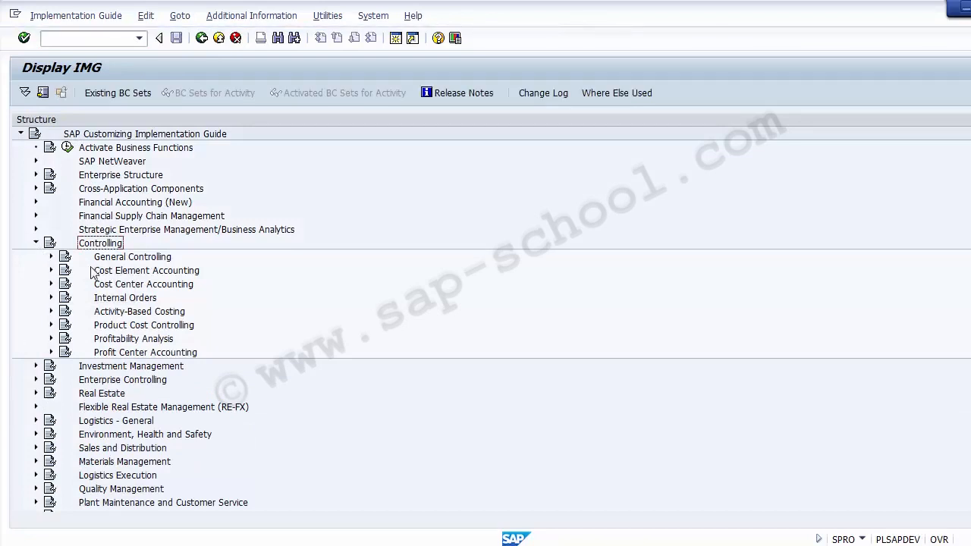
click(99, 272)
click(51, 270)
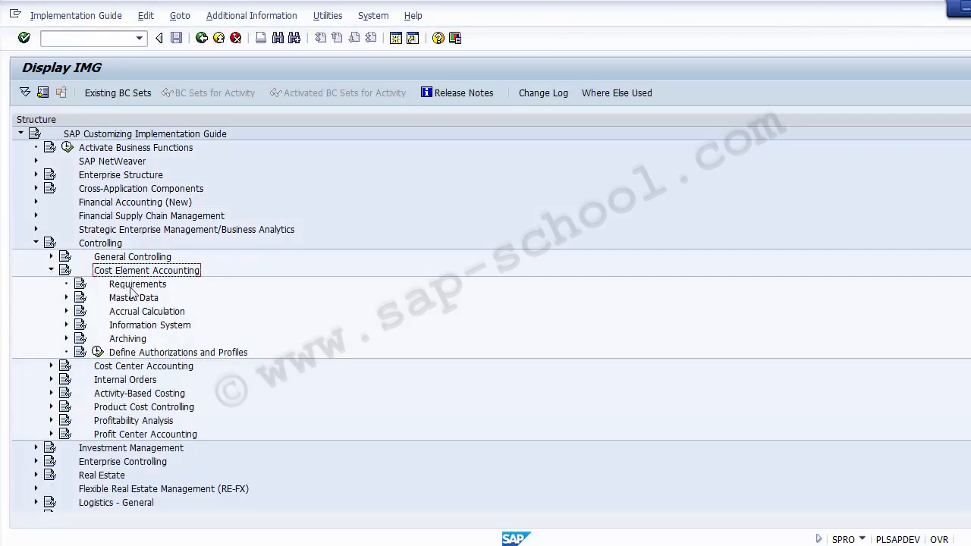
click(66, 298)
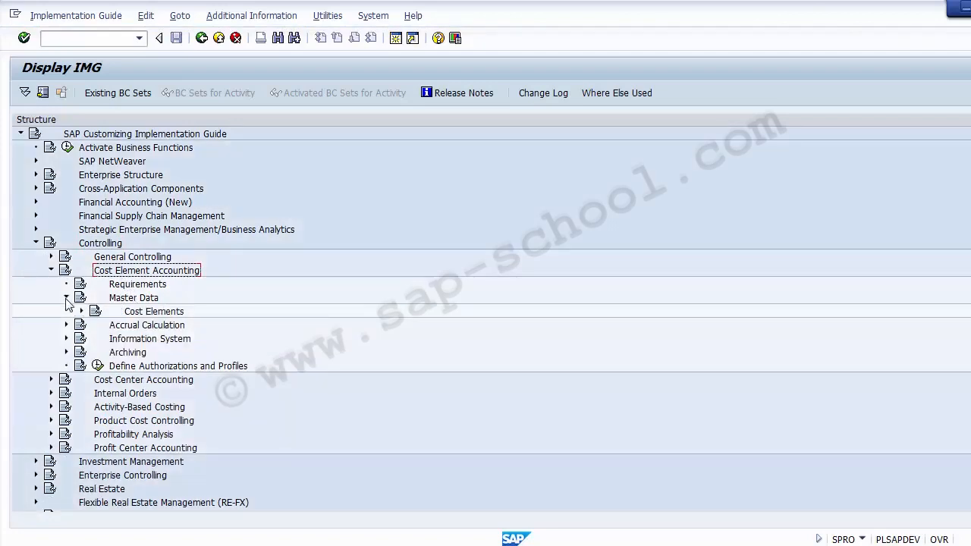
click(81, 312)
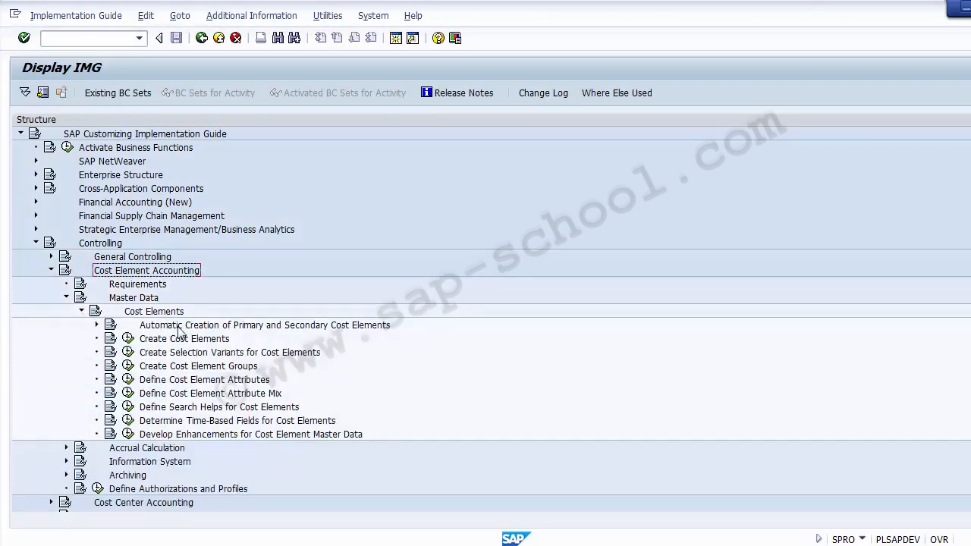
- Trace the IMG path from Controlling down to Automatic Creation of Primary and Secondary Cost Elements
click(178, 326)
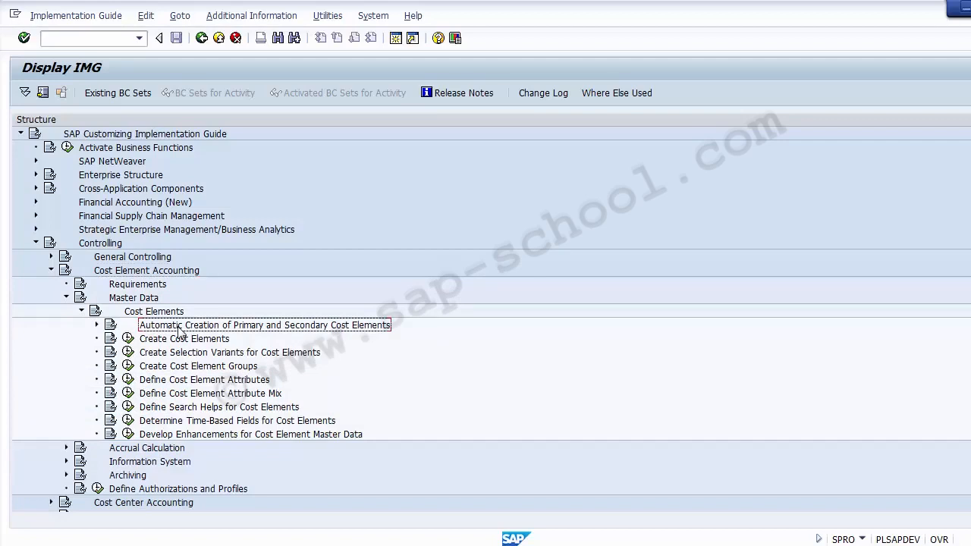
click(97, 246)
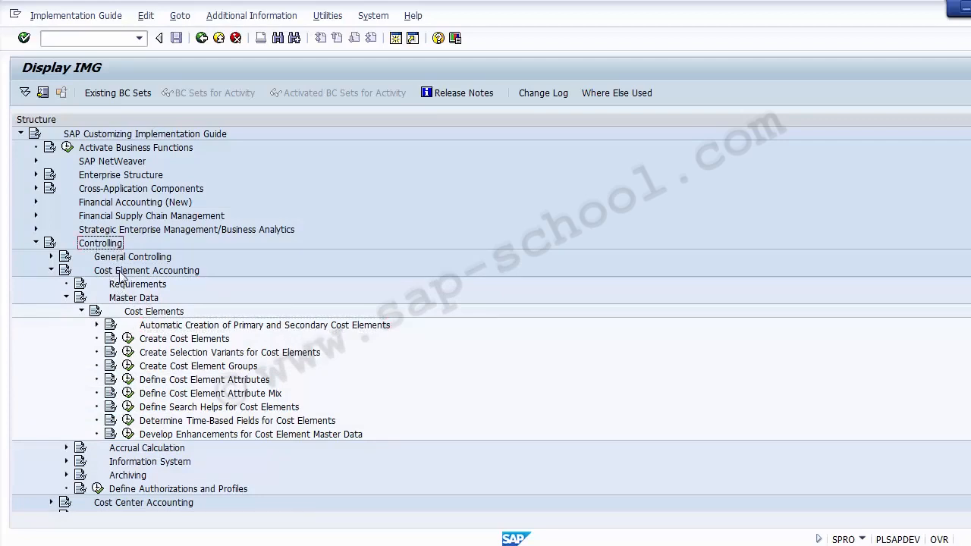
click(121, 272)
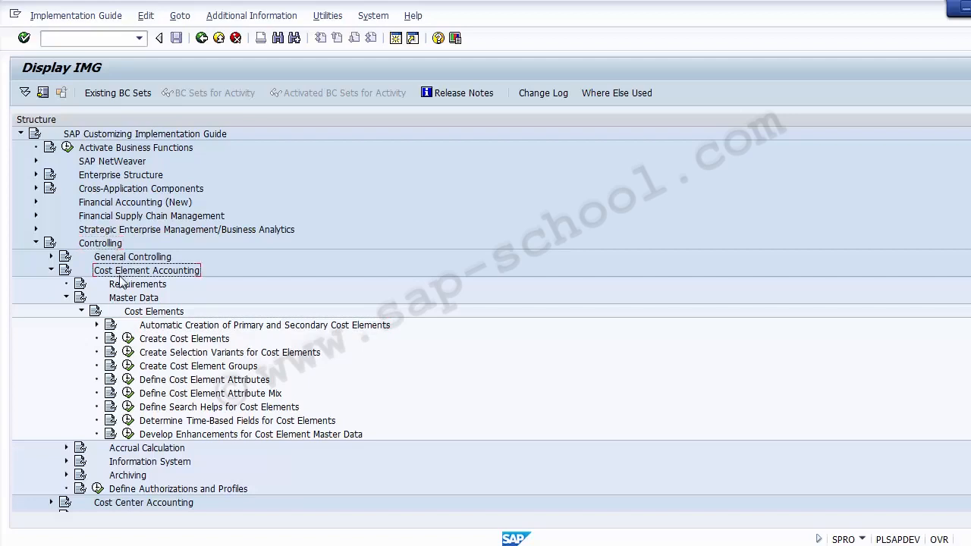
click(125, 301)
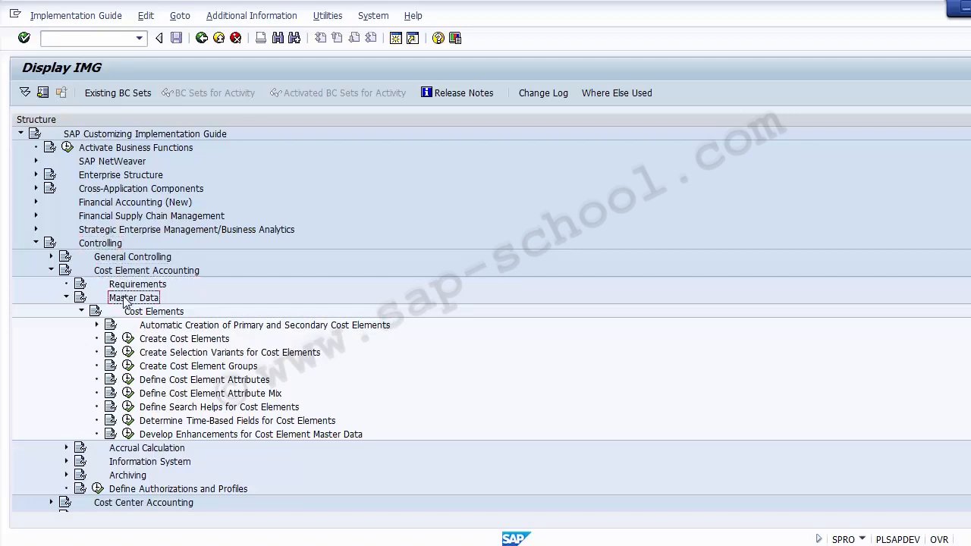
click(147, 314)
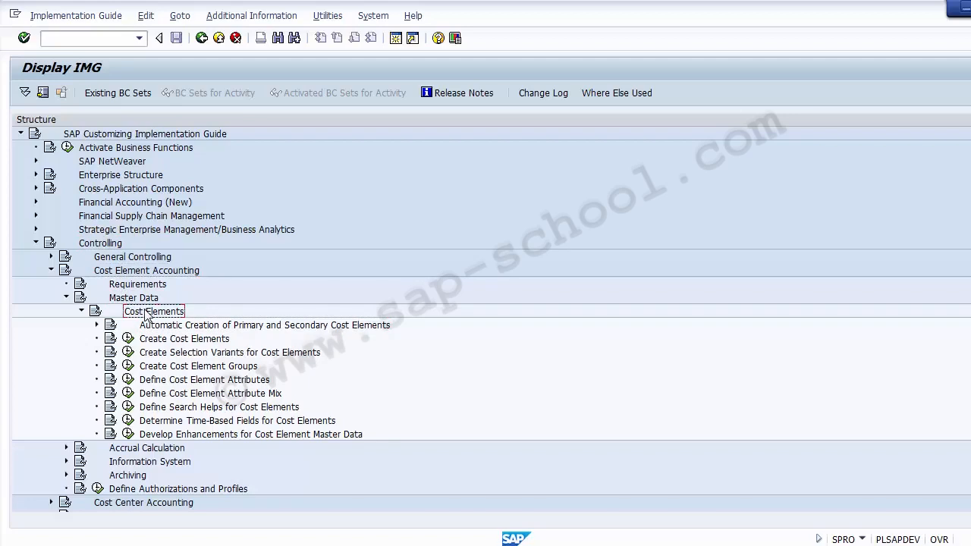
click(164, 329)
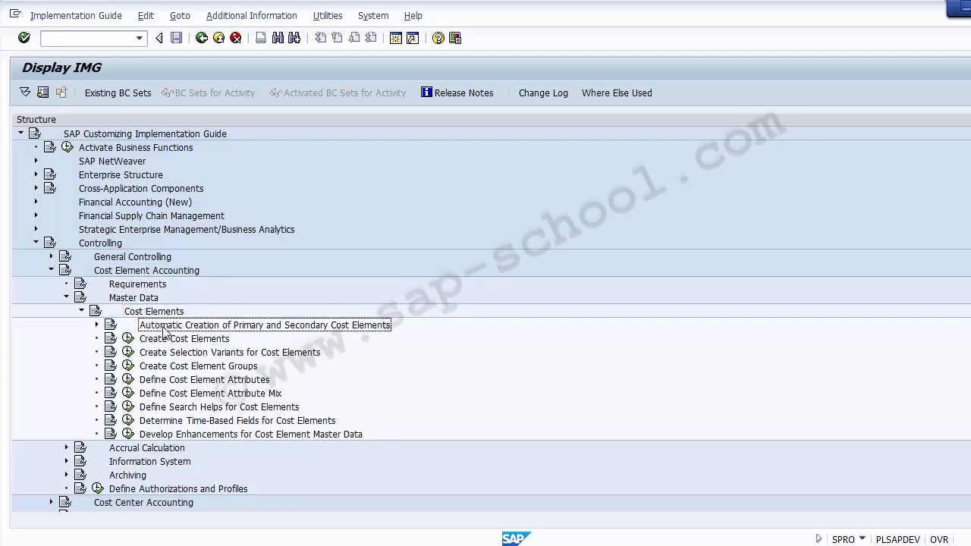
- Expand Automatic Creation of Primary and Secondary Cost Elements and go through its default settings and batch input session activities
click(97, 326)
click(172, 340)
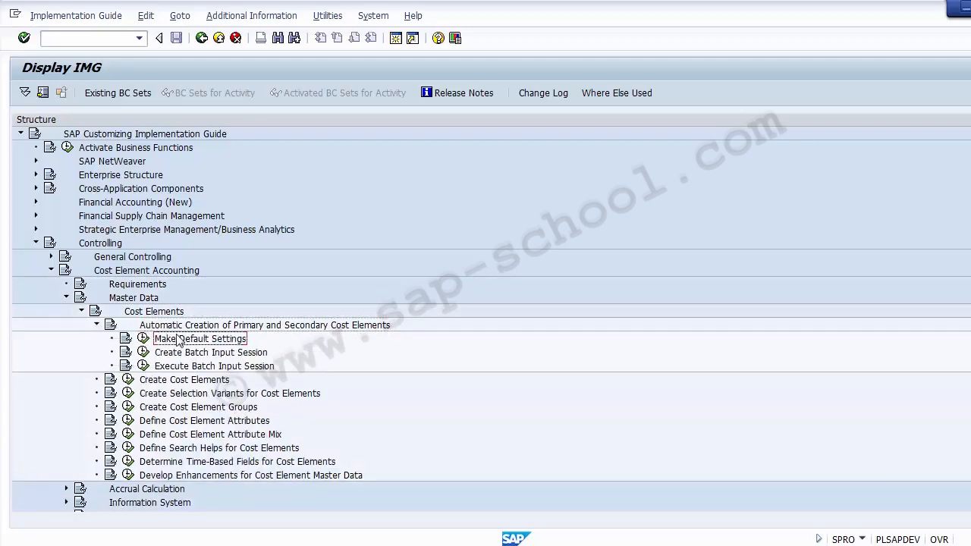
click(184, 353)
click(188, 368)
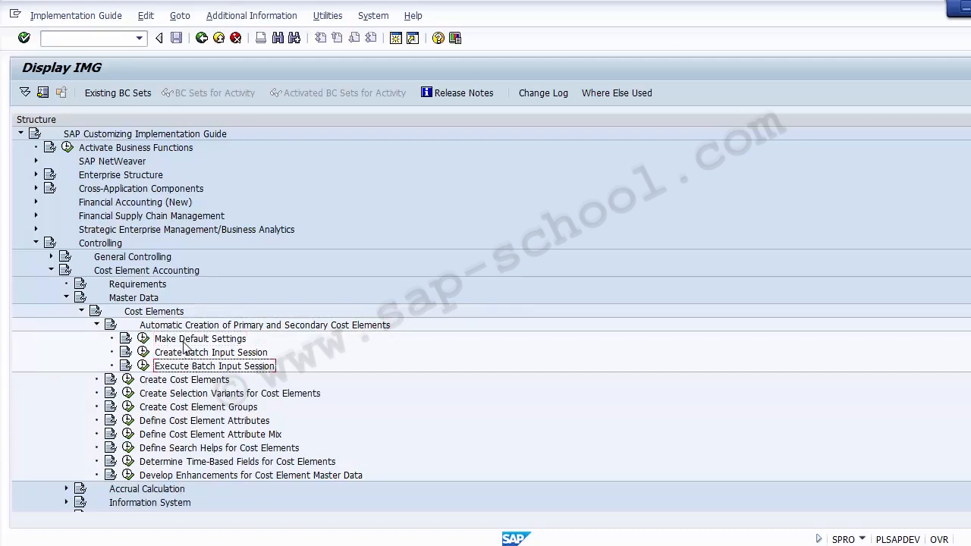
click(184, 342)
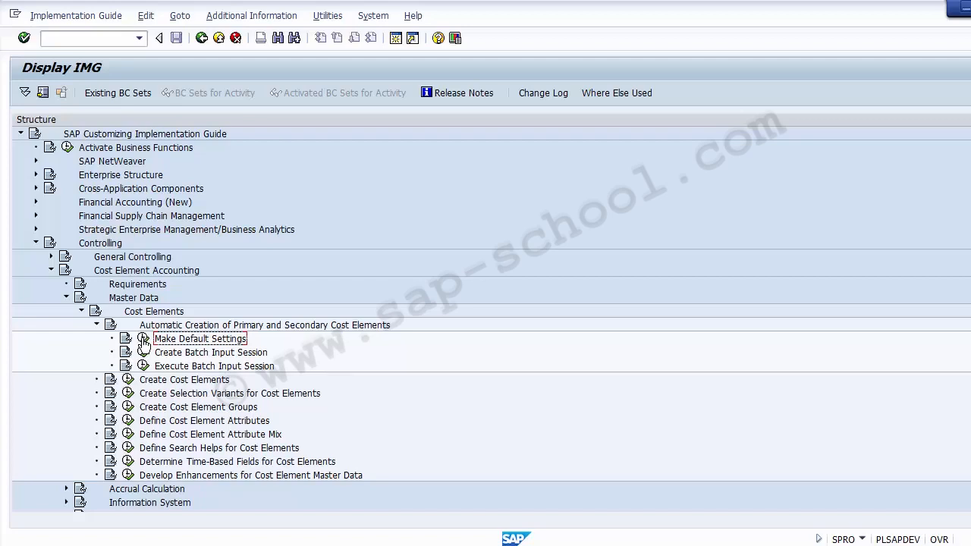
- Execute Make Default Settings with chart of accounts 1000 as the work area
click(144, 341)
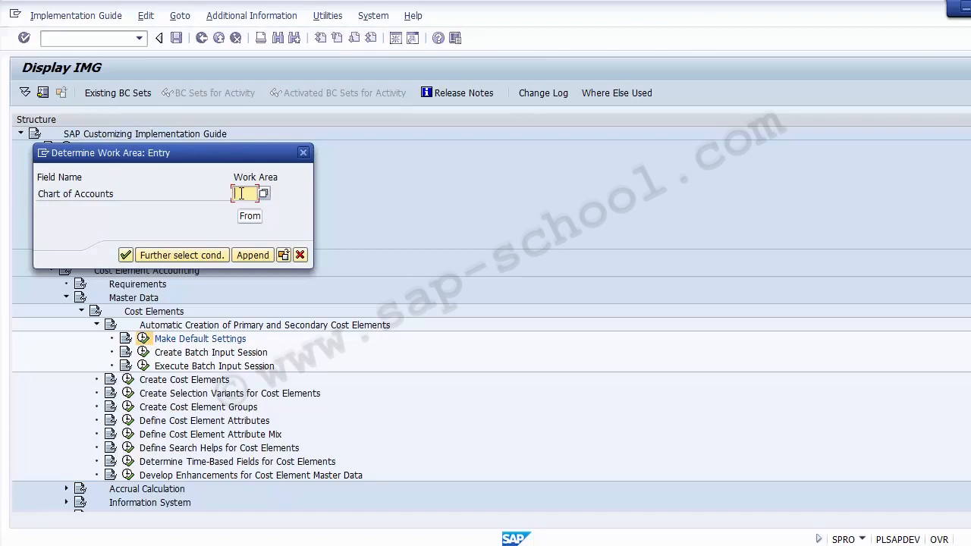
text(1000)
key(Return)
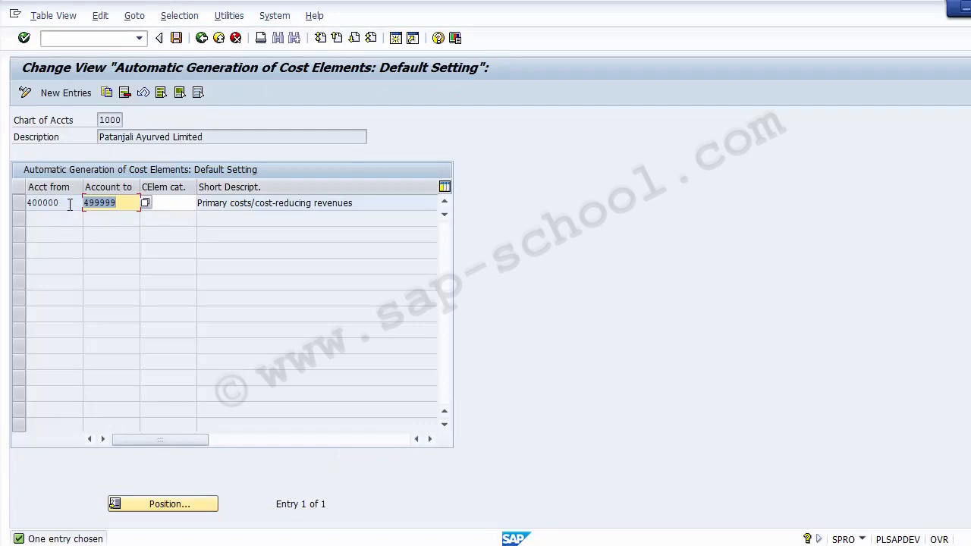
key(Return)
- Check the account range and cost element category of the existing default setting entry
drag(125, 202, 19, 206)
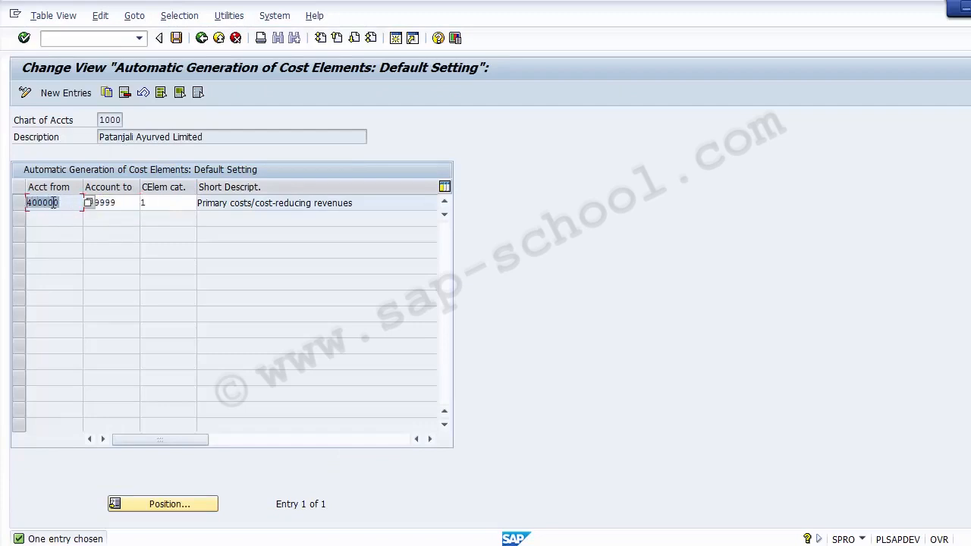
drag(123, 200, 83, 203)
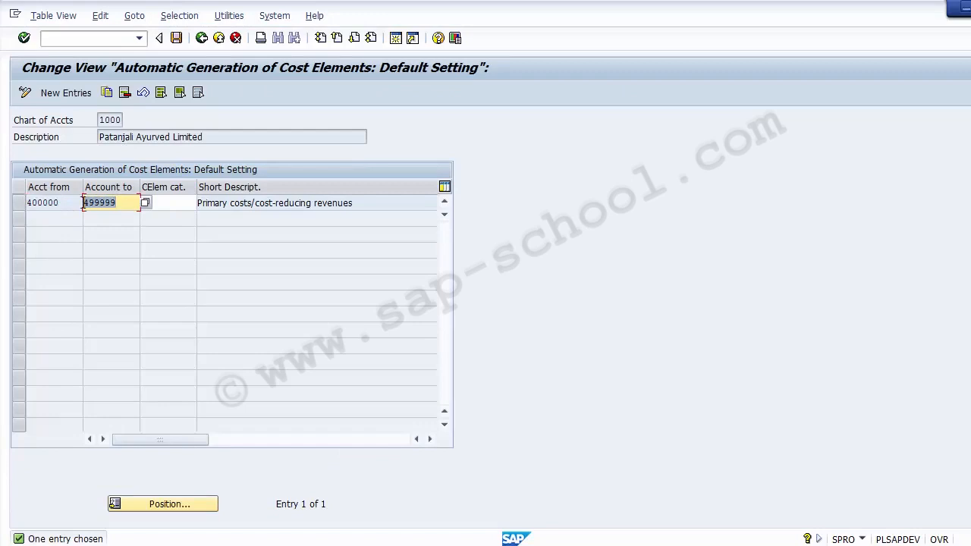
click(173, 203)
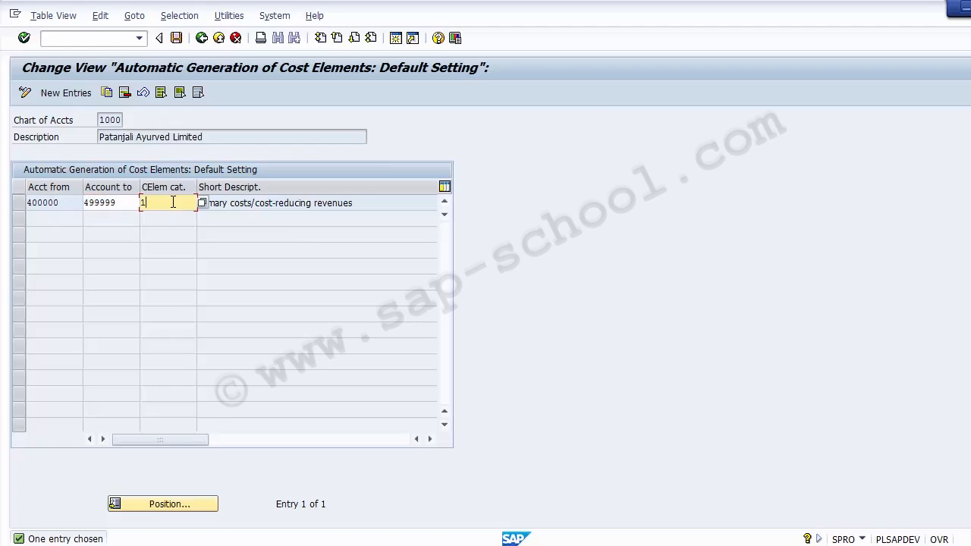
click(74, 203)
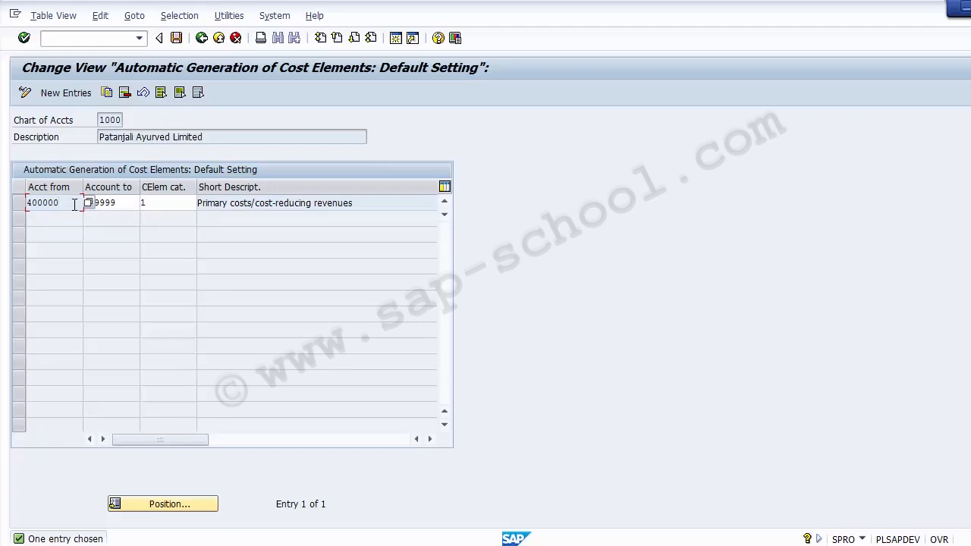
click(127, 200)
- Add a new default setting entry with the account range 300000 to 300999
click(66, 93)
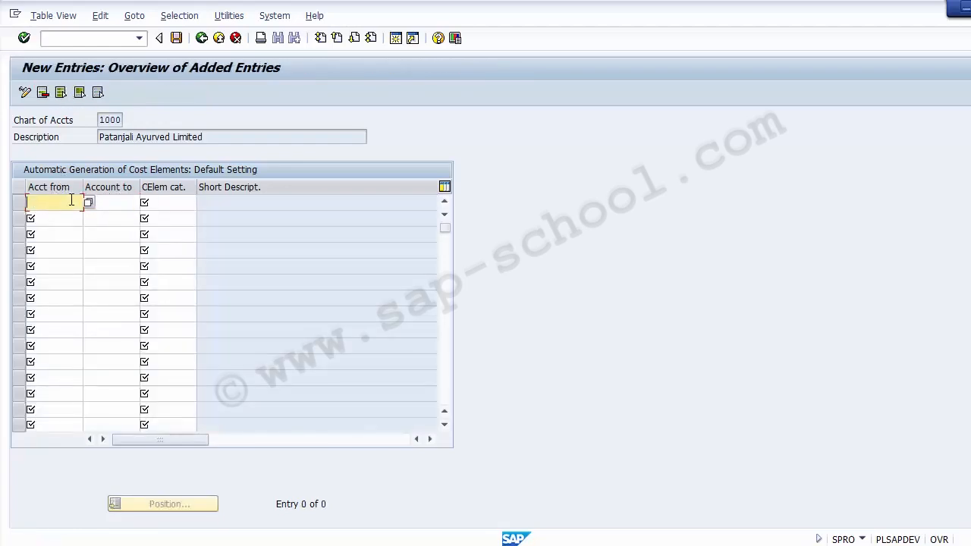
click(104, 198)
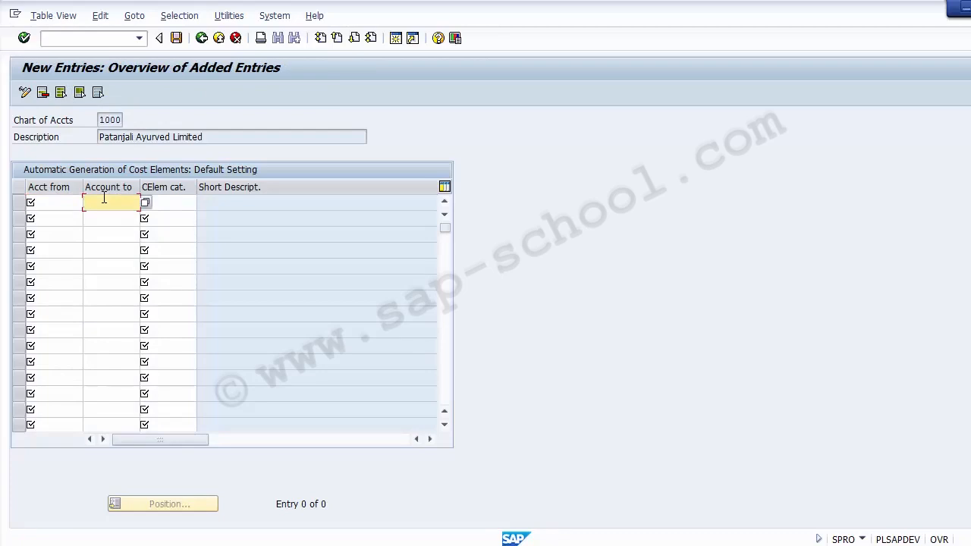
click(66, 202)
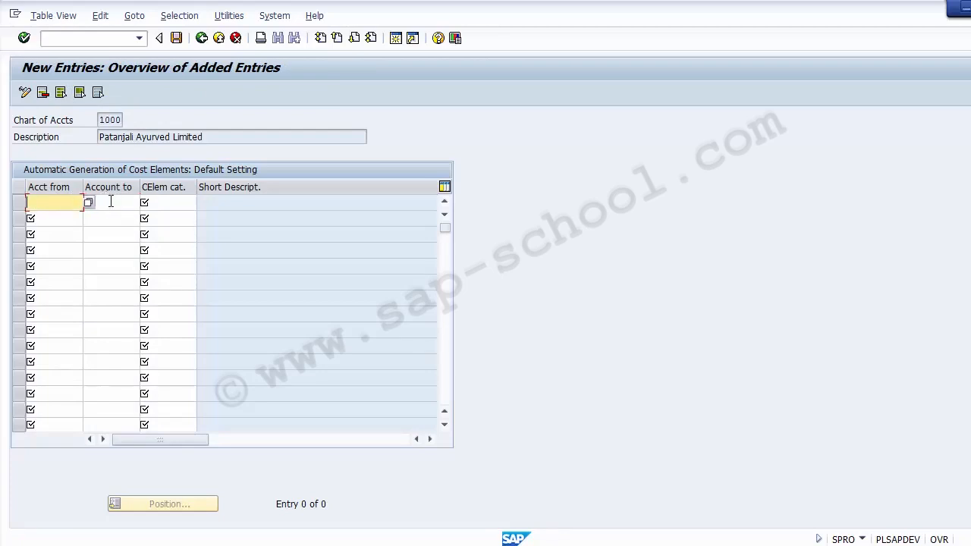
click(110, 201)
click(65, 202)
text(3)
text(000)
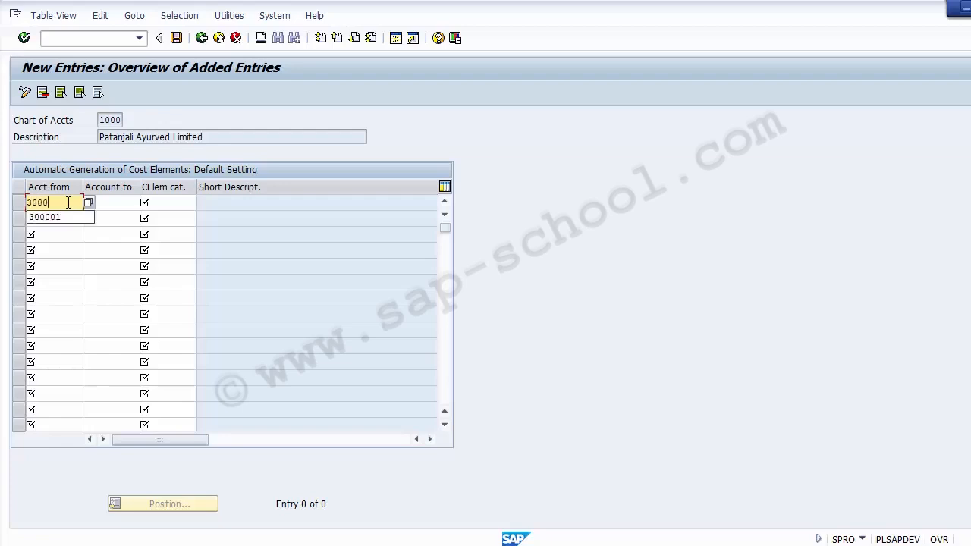
text(0)
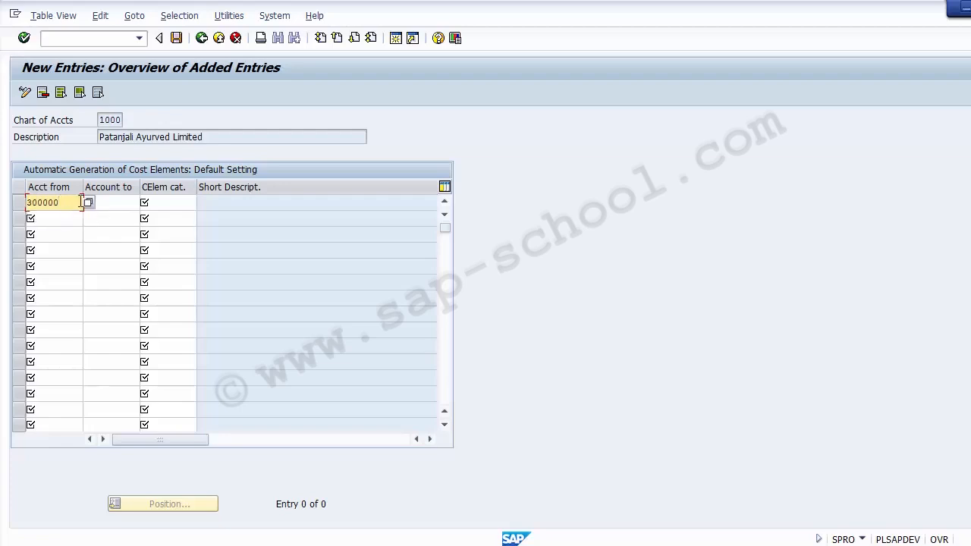
click(115, 201)
text(3)
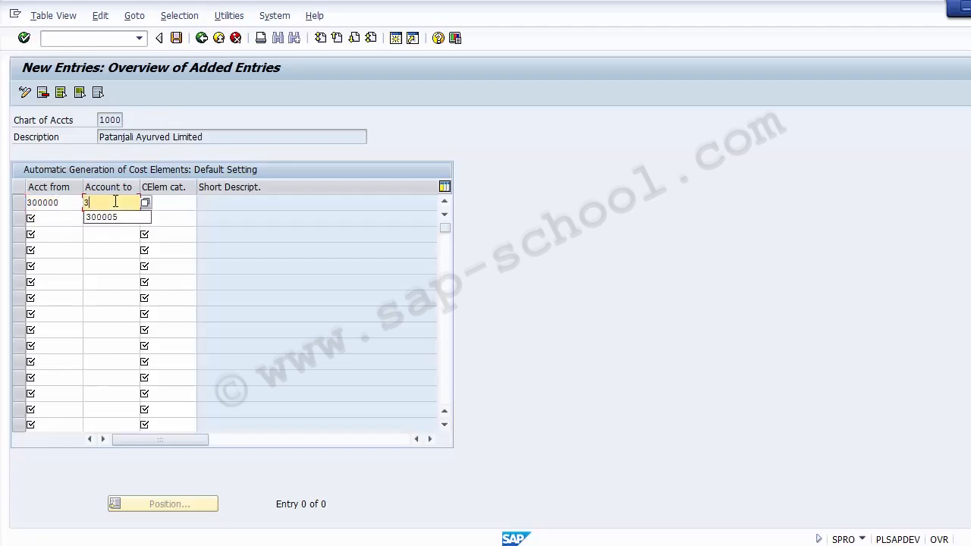
text(00999)
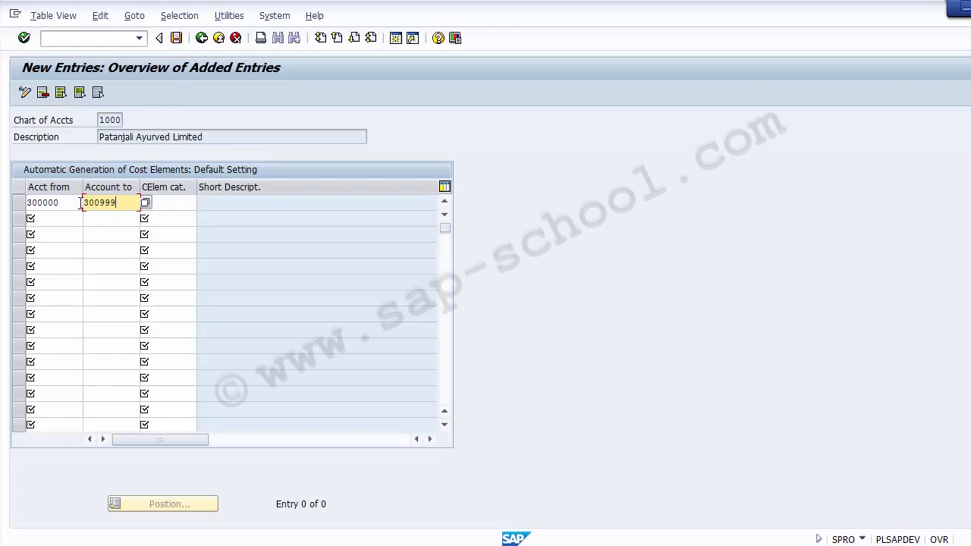
- Open the list of possible cost element categories for the 300000 to 300999 entry and move it clear of the table
drag(76, 202, 24, 201)
drag(135, 202, 84, 202)
click(179, 203)
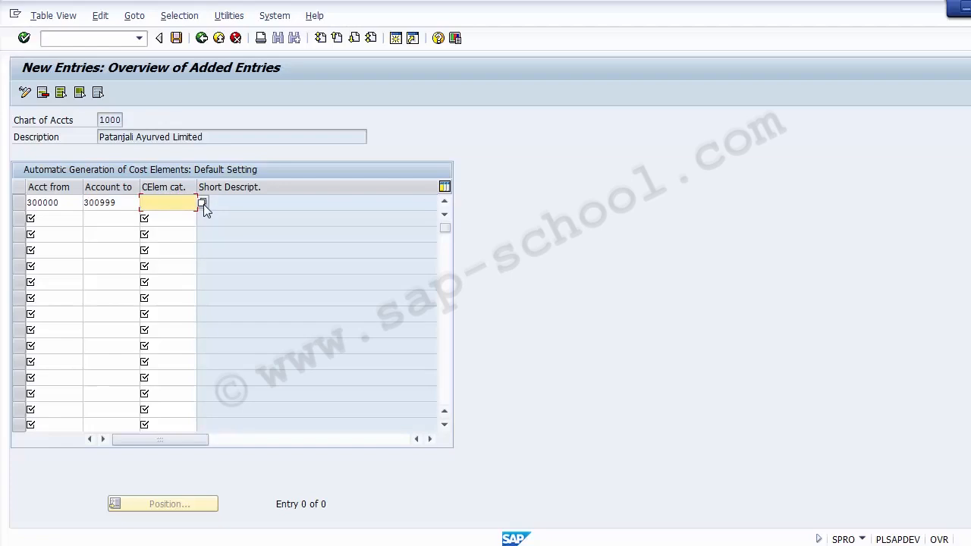
click(202, 203)
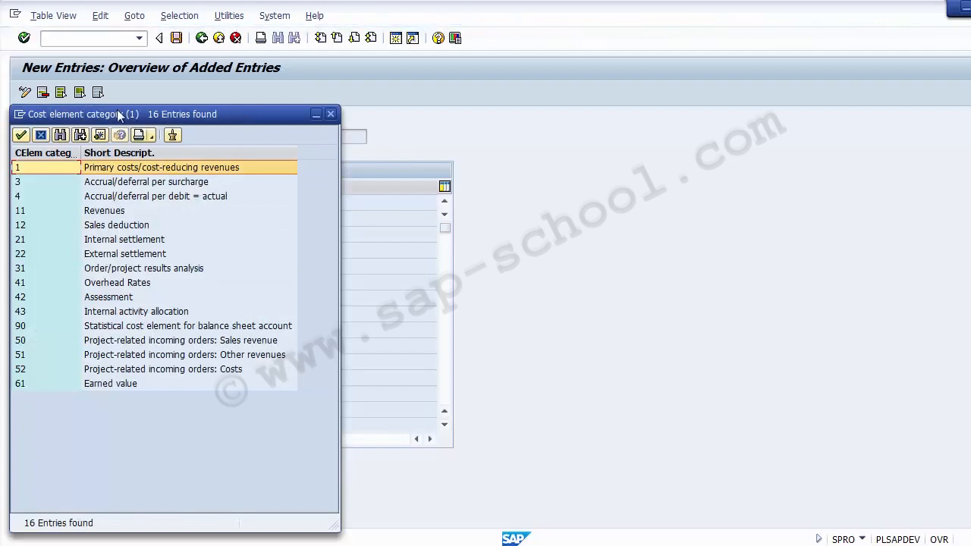
drag(119, 115, 446, 91)
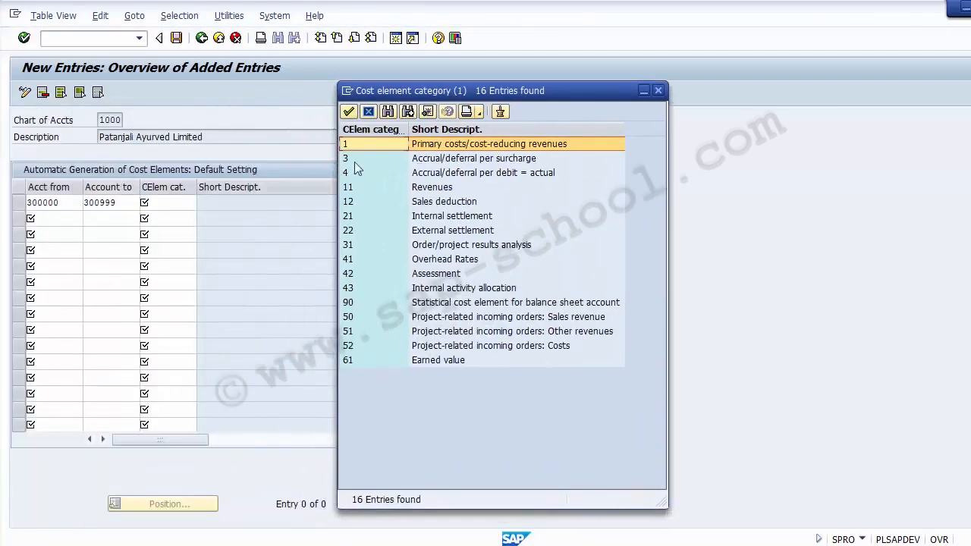
- Go through the available cost element categories, from primary costs through accruals, revenues and sales deduction to the settlement categories
click(432, 144)
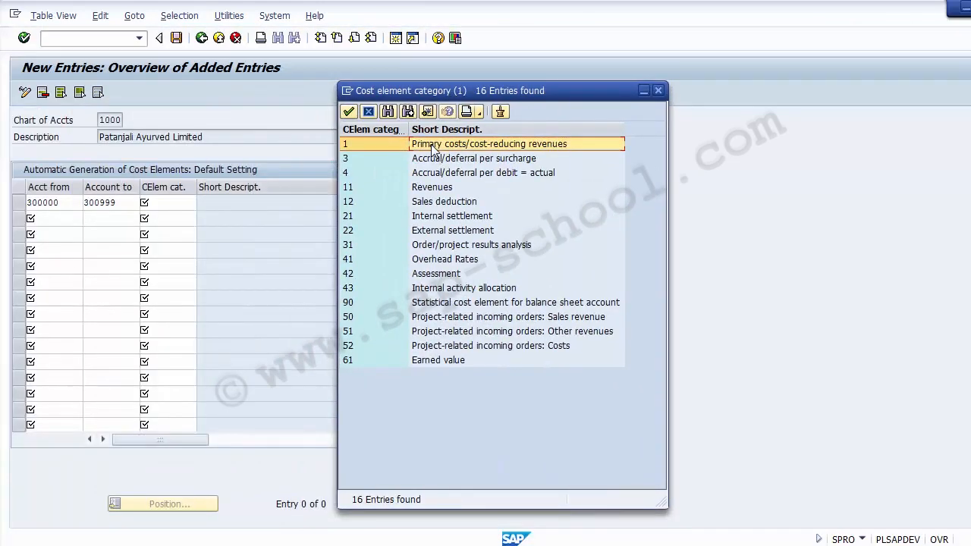
key(Down)
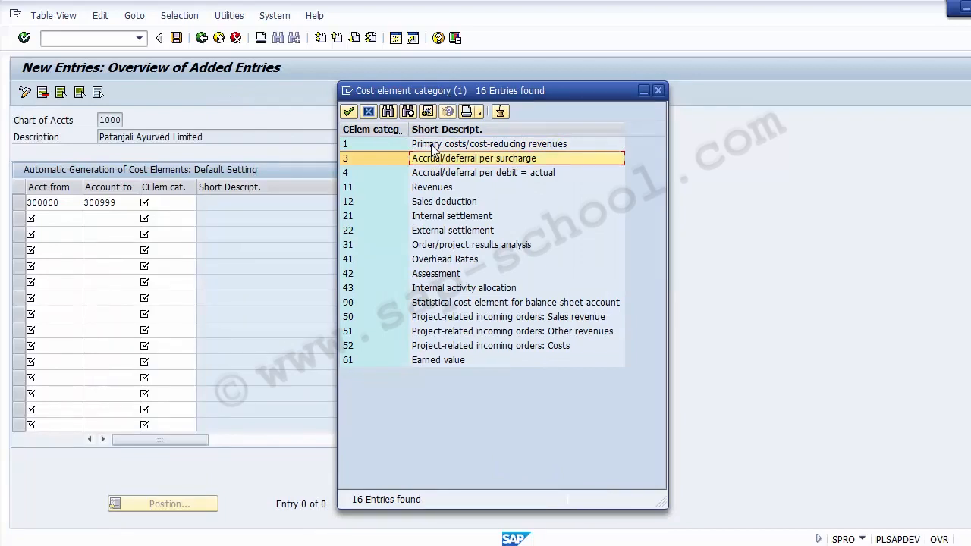
key(Down)
key(Down)
key(Down)
key(Down)
key(Down)
key(Down)
key(Down)
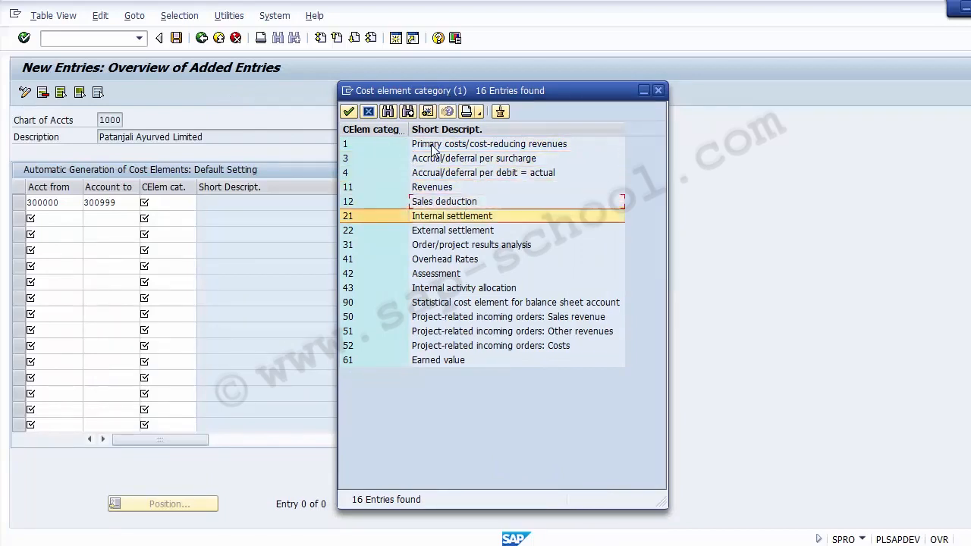
key(Up)
key(Up)
key(Up)
key(Up)
key(Up)
key(Up)
key(Up)
key(Up)
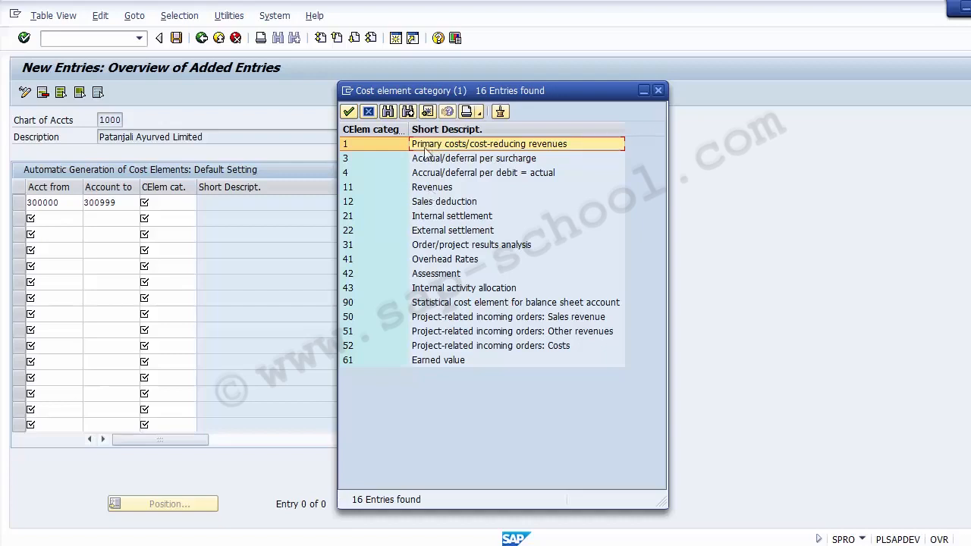
- Assign cost element category 11 (Revenues) to the account range 300000 to 300999
click(387, 188)
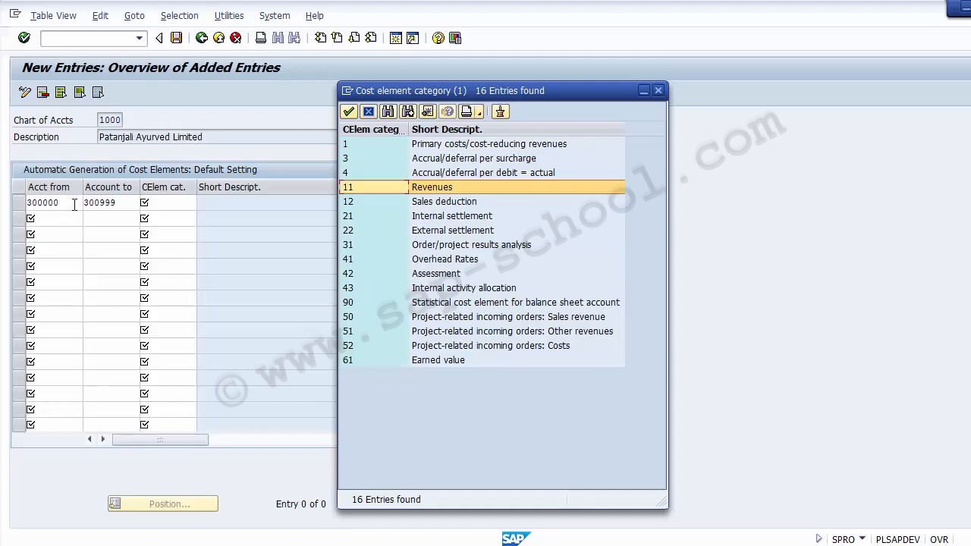
double_click(361, 189)
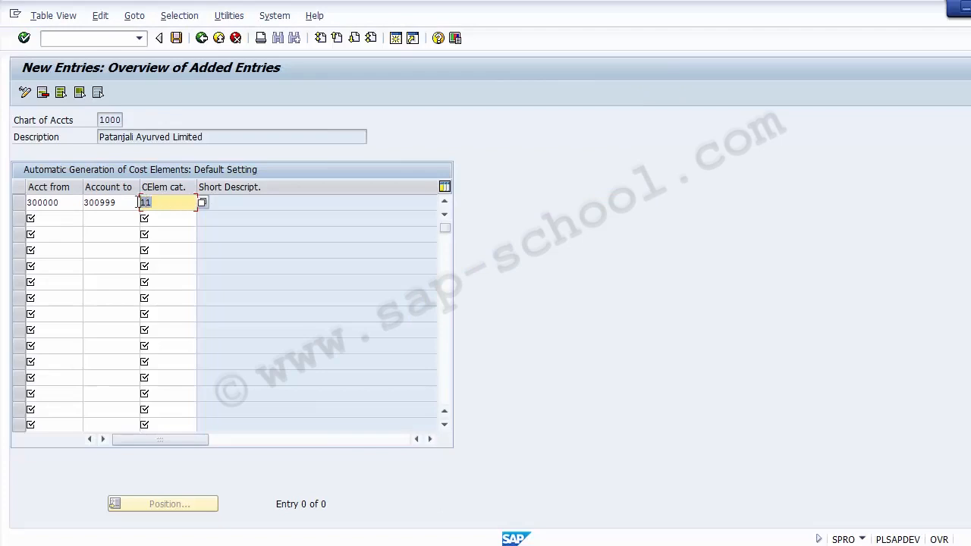
click(75, 203)
drag(75, 203, 29, 204)
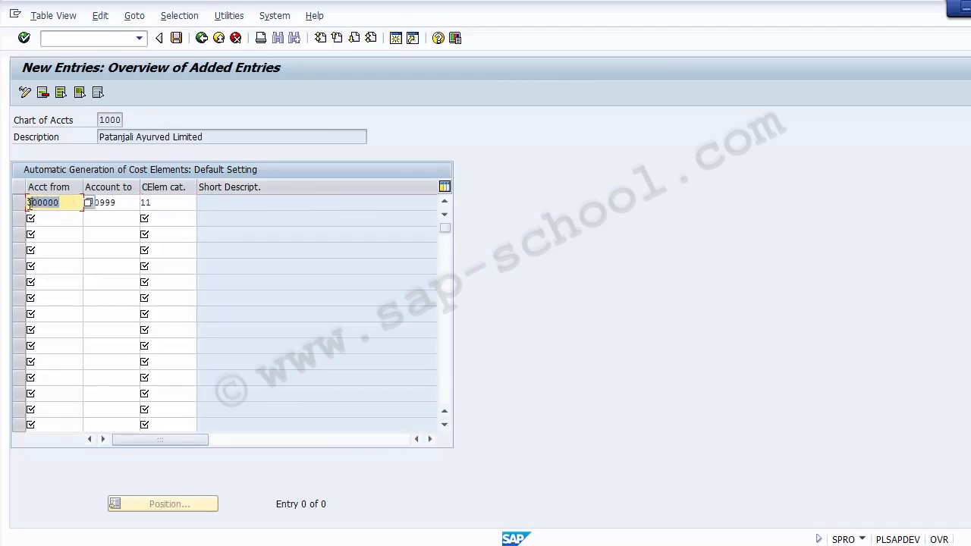
click(144, 201)
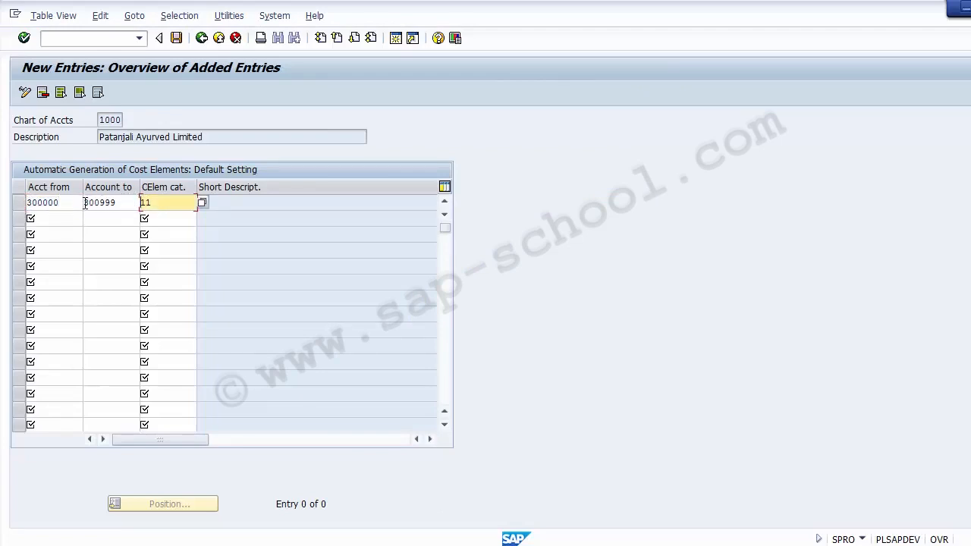
drag(115, 202, 80, 204)
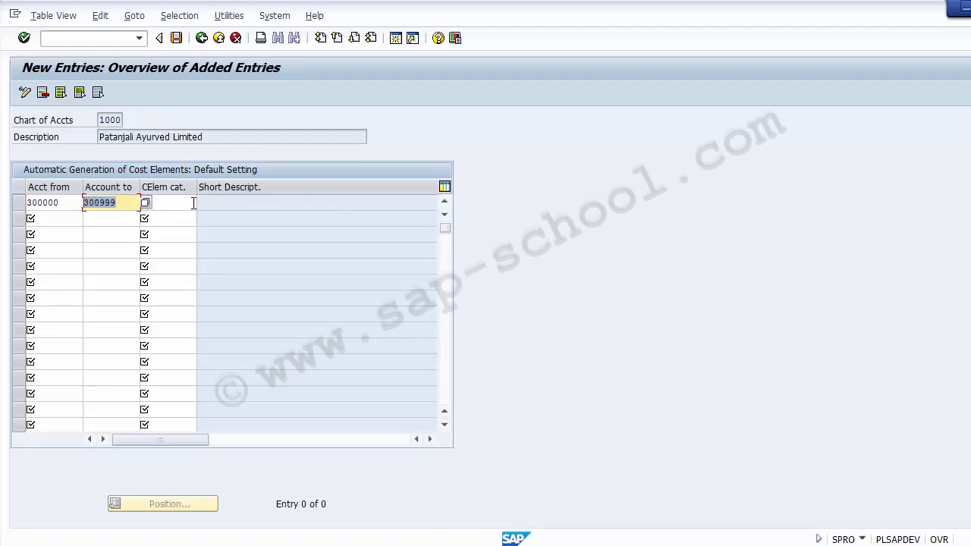
click(193, 203)
text(11)
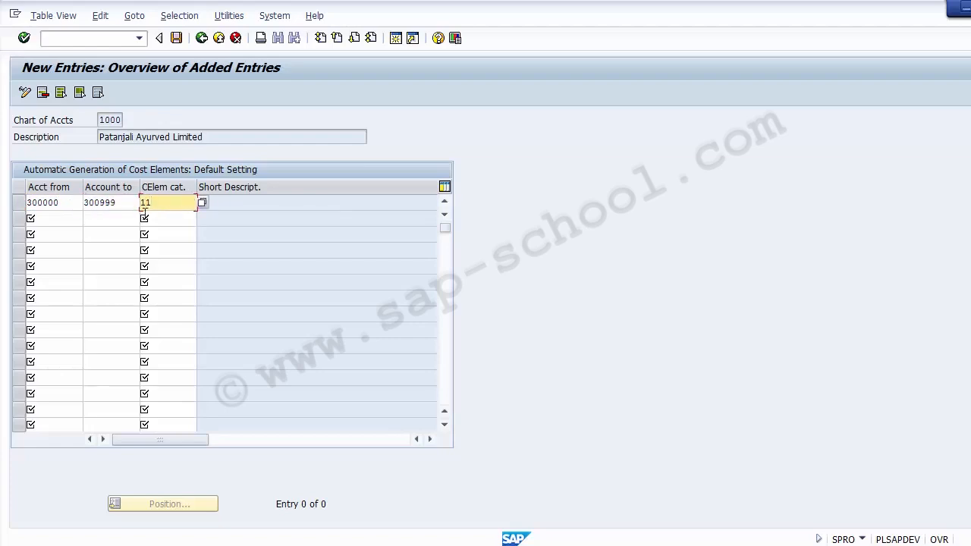
- Open the G/L account groups with /oobd4 in a separate session and switch to that window
click(70, 224)
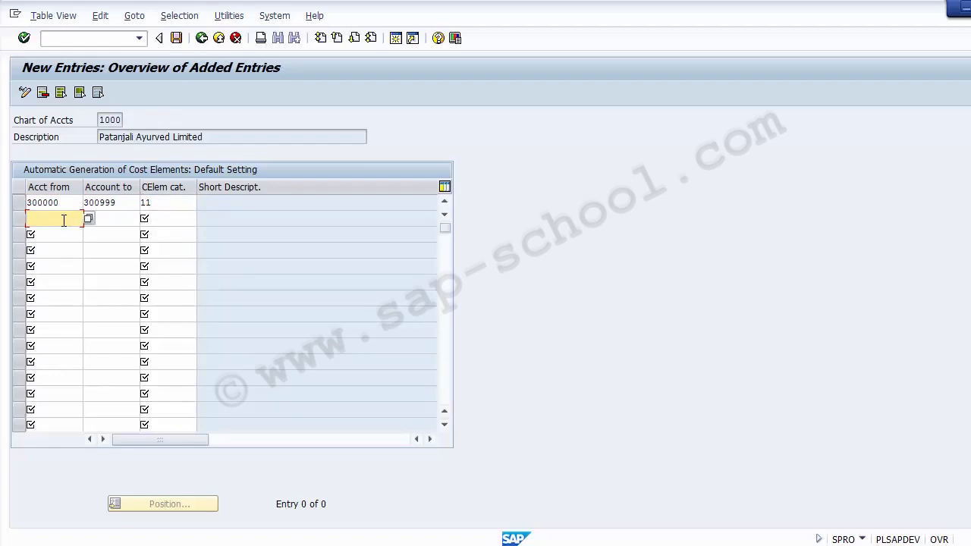
click(71, 40)
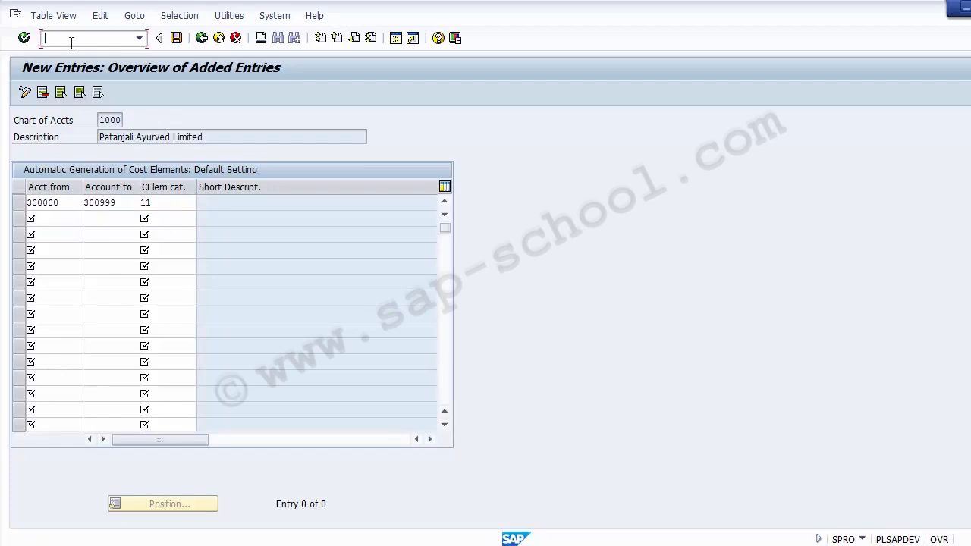
click(72, 219)
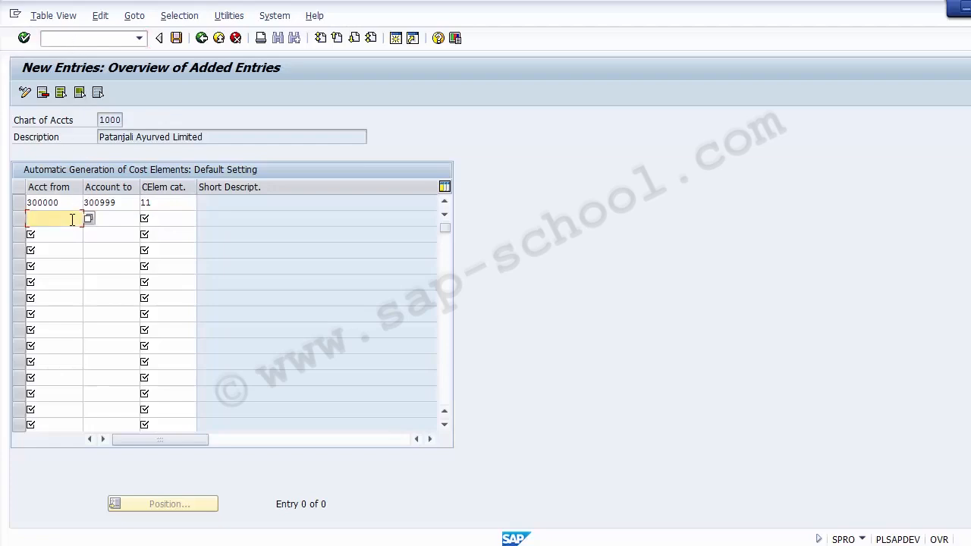
click(78, 36)
text(/)
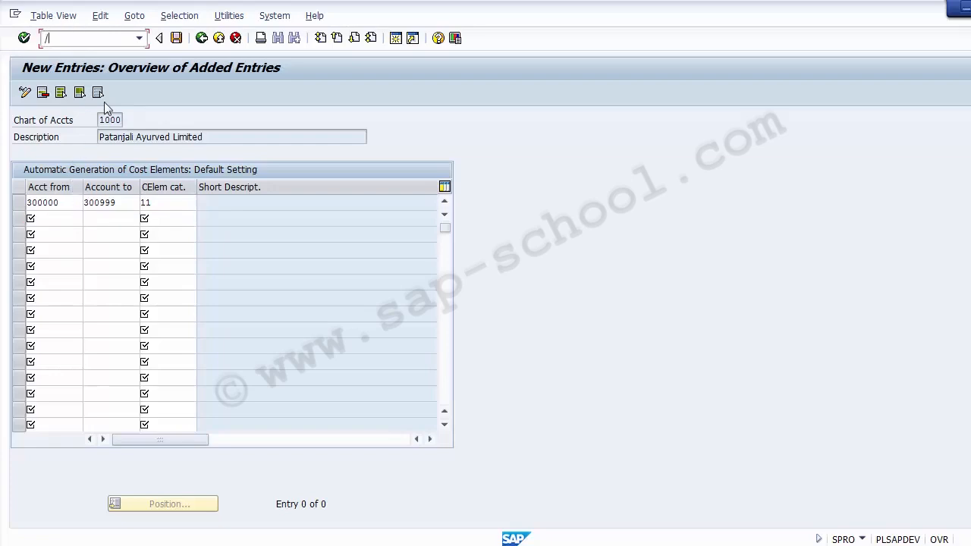
text(oobd4)
key(Return)
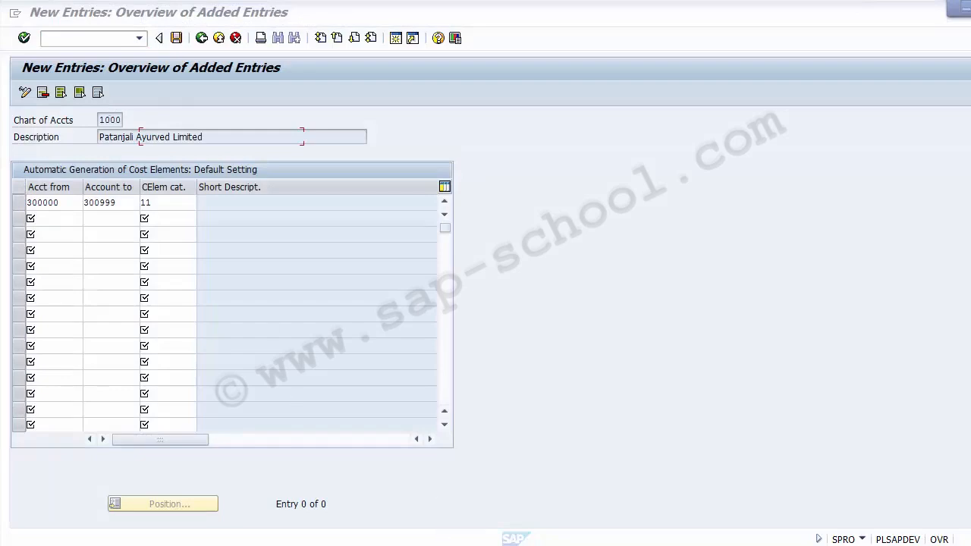
mouse_move(443, 544)
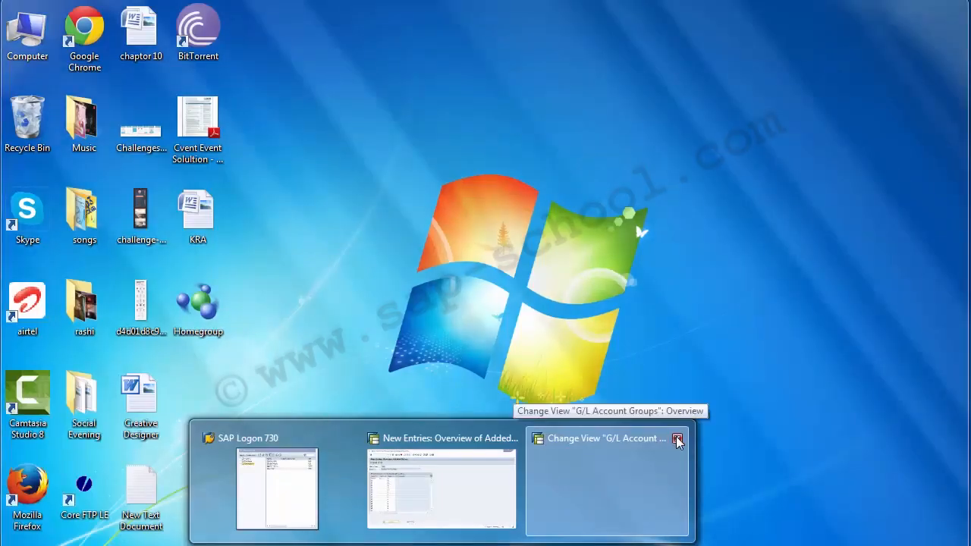
click(676, 439)
click(92, 34)
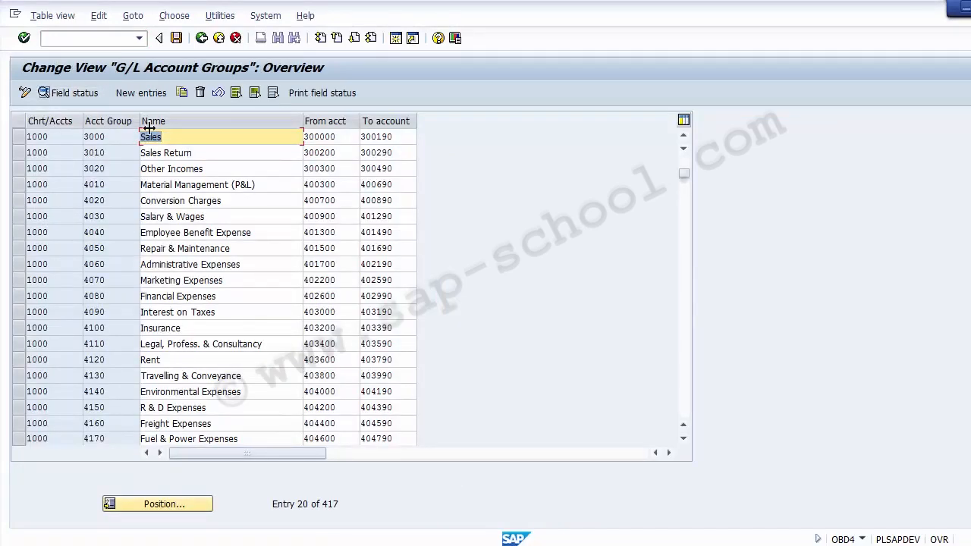
- Examine the account groups of chart of accounts 1000 and the from and to accounts of the Sales Return group
click(243, 200)
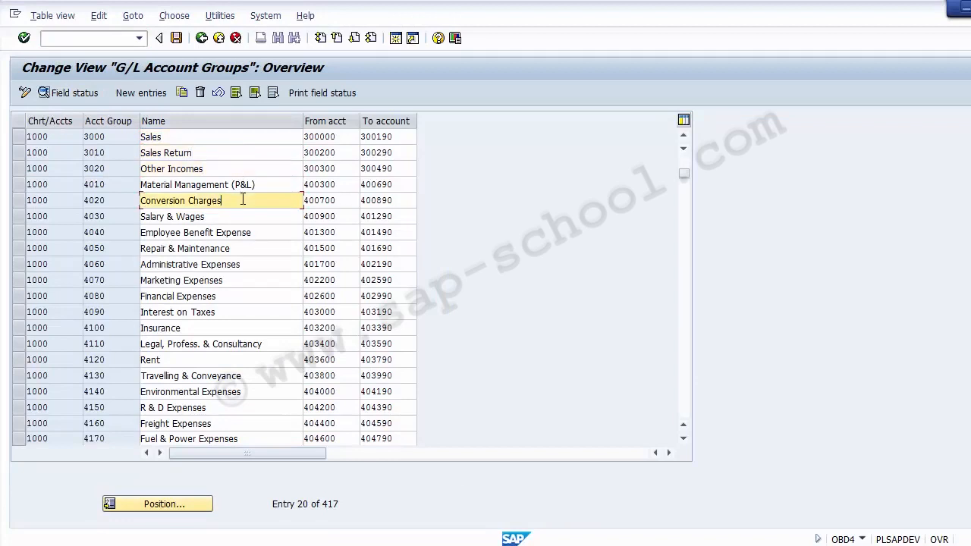
click(239, 232)
click(237, 217)
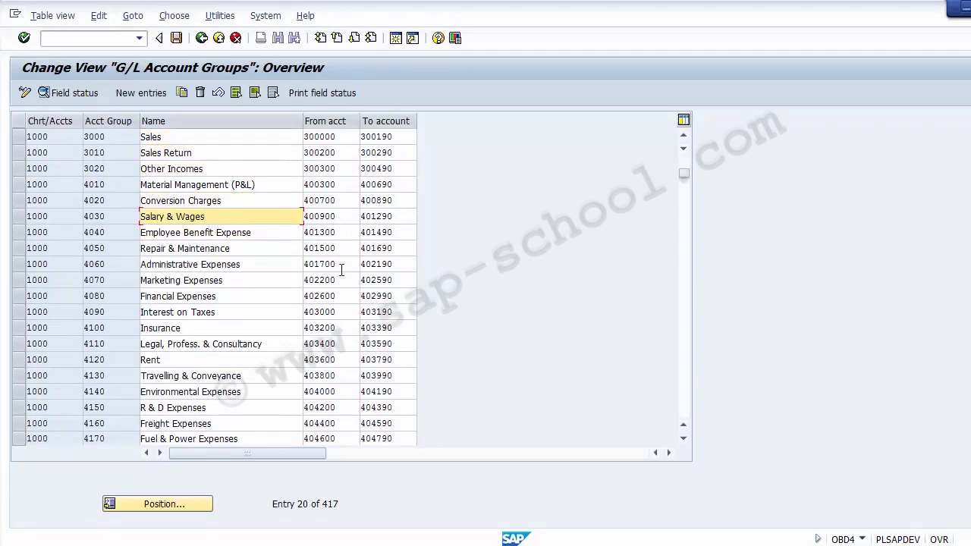
key(Page_Down)
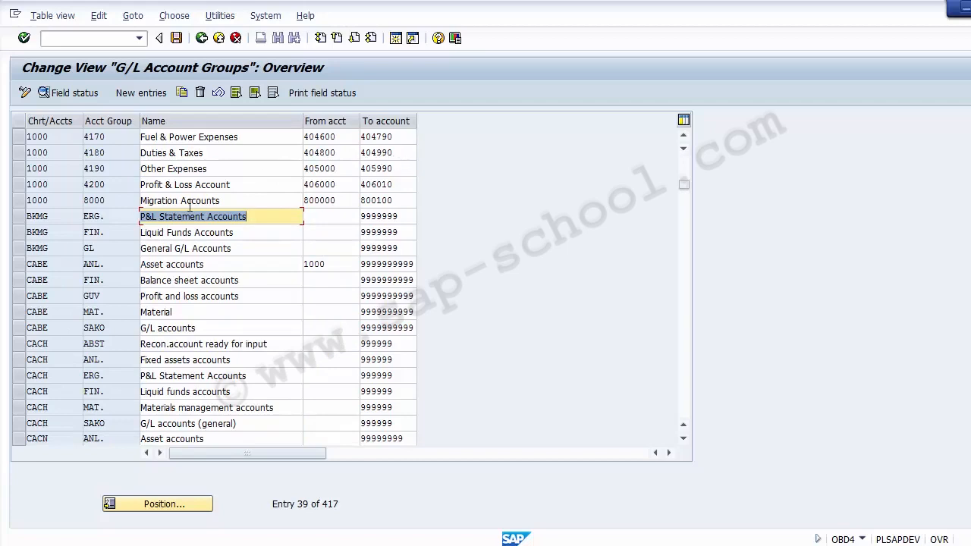
key(Page_Up)
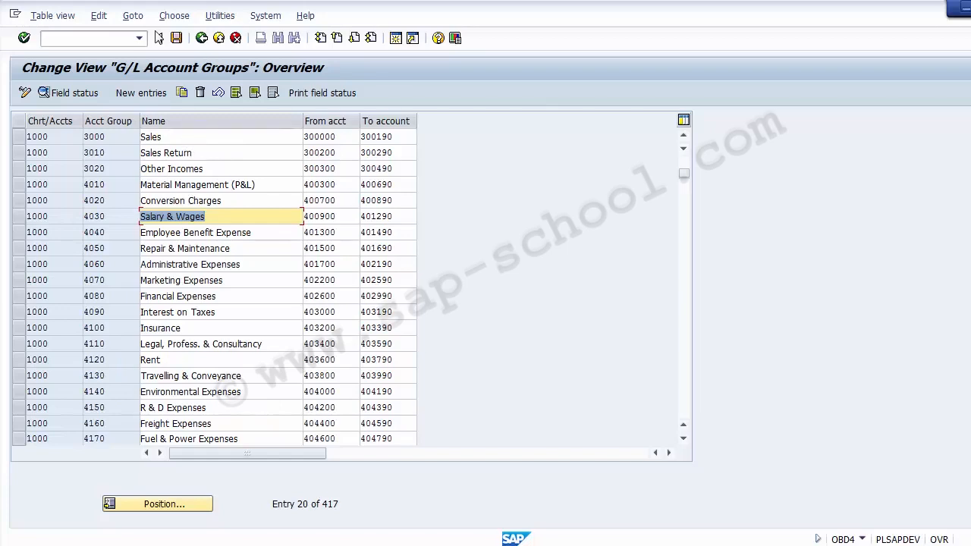
drag(199, 154, 141, 154)
click(344, 150)
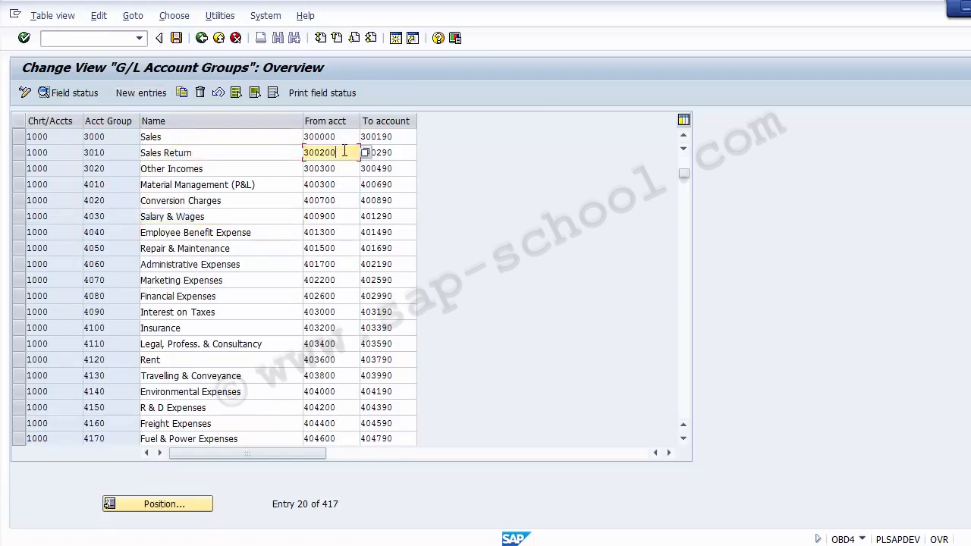
drag(306, 152, 347, 154)
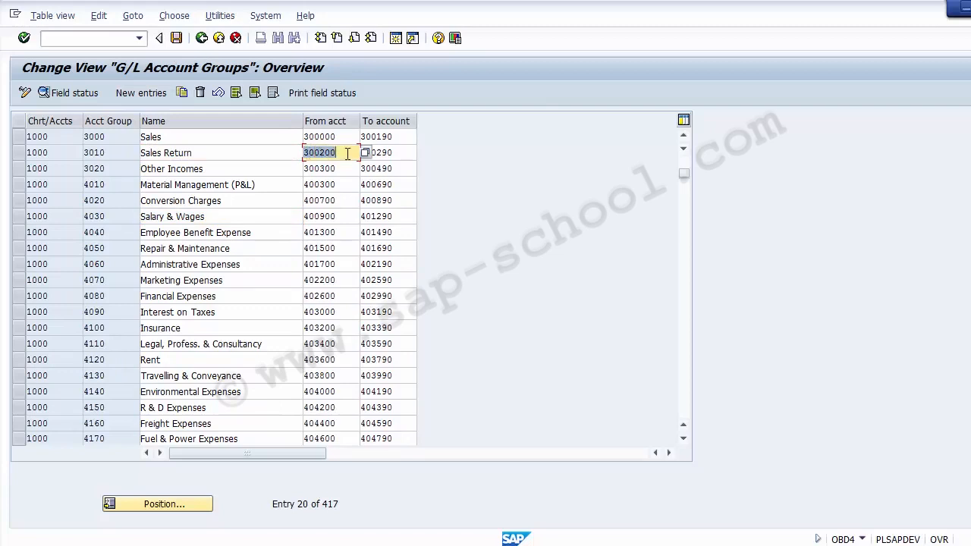
click(399, 153)
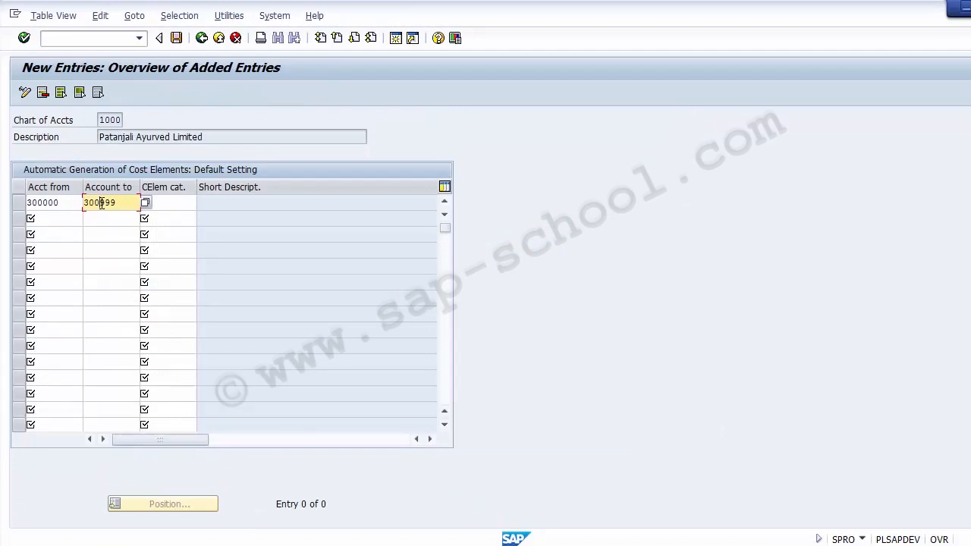
- Return to the default settings, set the first entry's end account to 300199 and add a second range from 300200 to 300290
text(199)
click(69, 224)
text(300200)
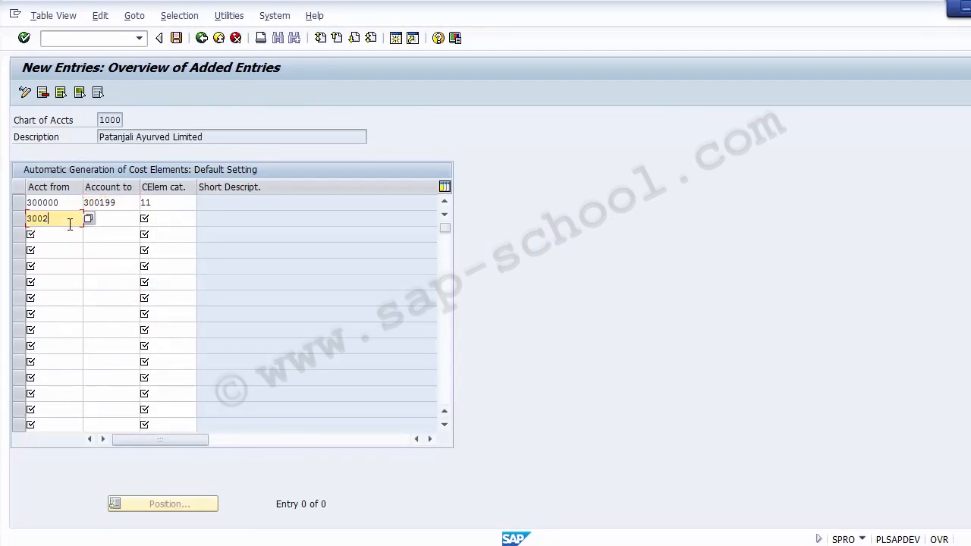
key(Tab)
text(3002)
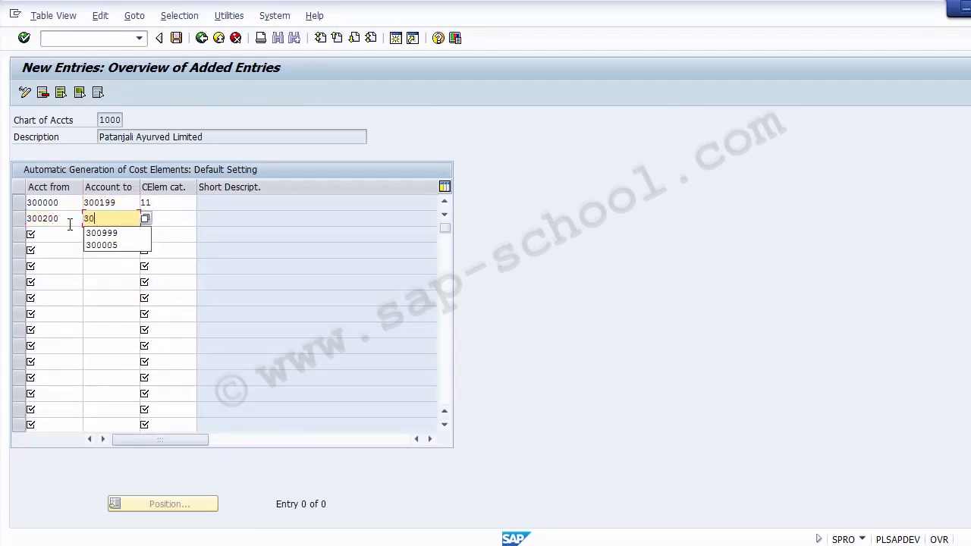
text(99)
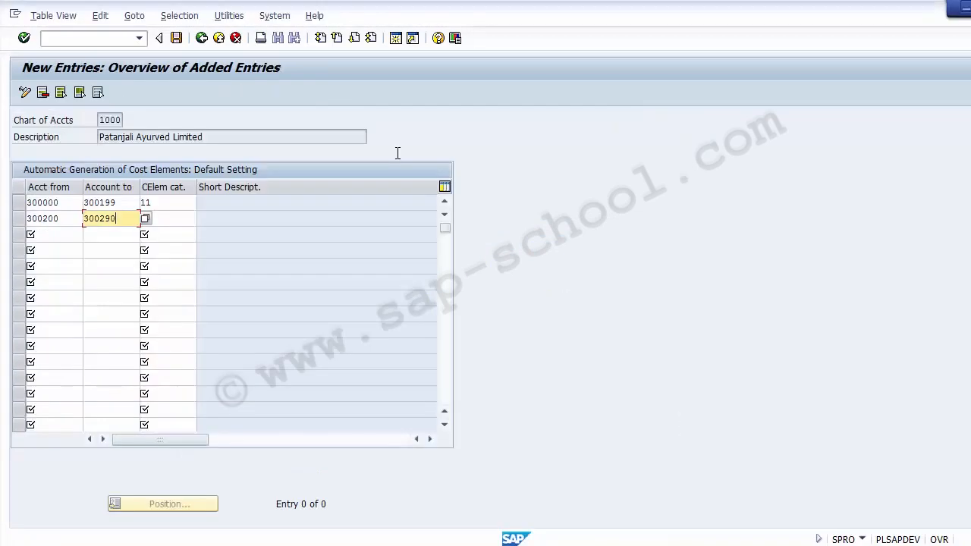
- Set the first entry's end account to 300190 and compare it with the Sales account group's range
key(Up)
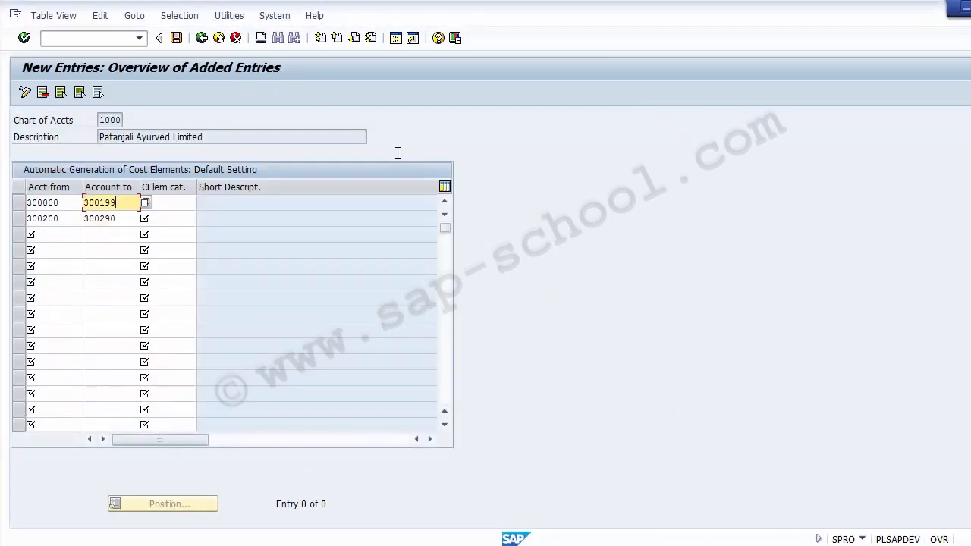
key(BackSpace)
text(0)
key(alt+Tab)
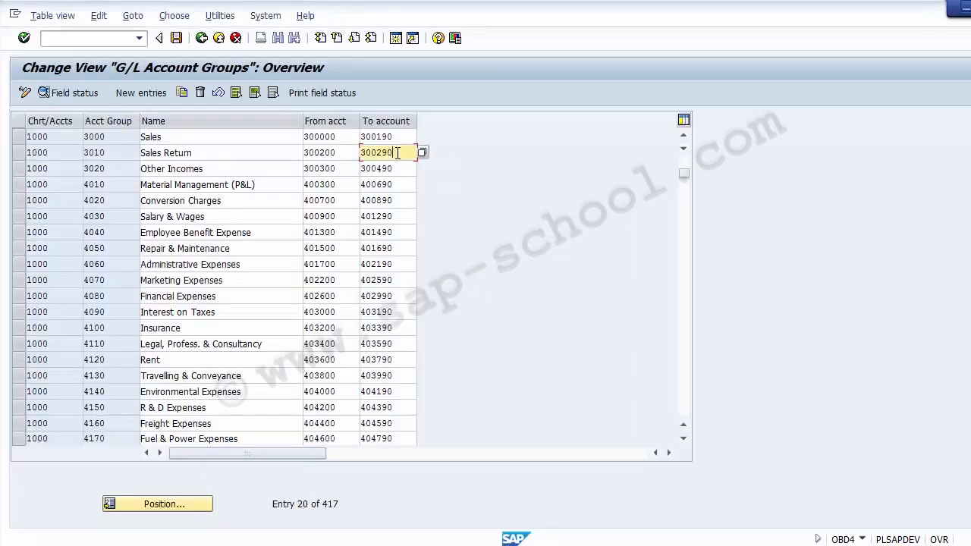
key(alt+Tab)
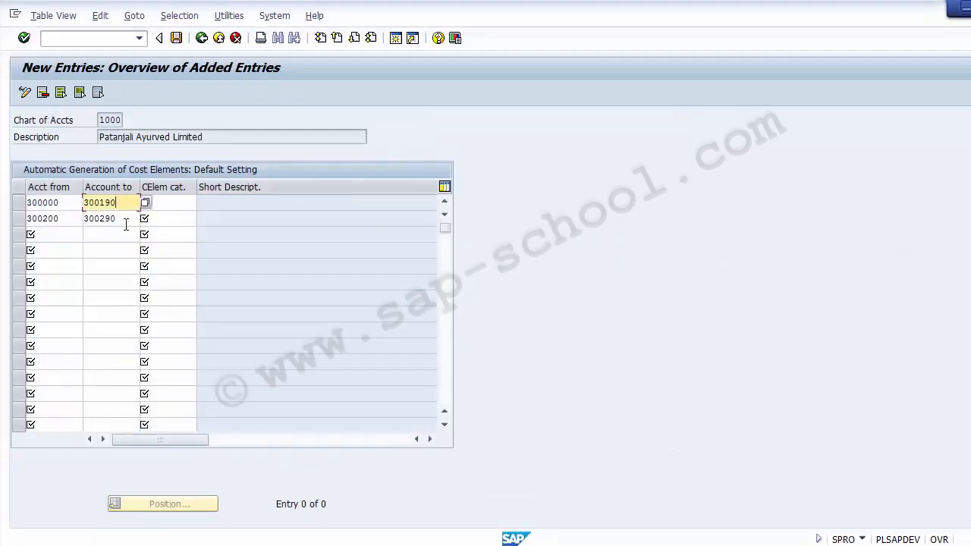
- Check the Sales Return group's account range and assign category 12 (Sales deduction) to the range 300200 to 300290
click(129, 223)
click(183, 218)
key(alt+Tab)
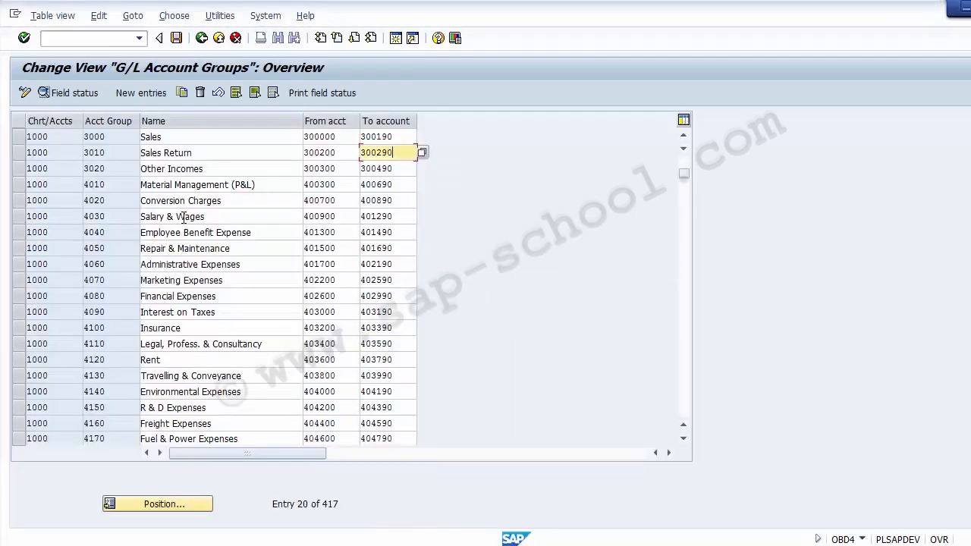
key(alt+Tab)
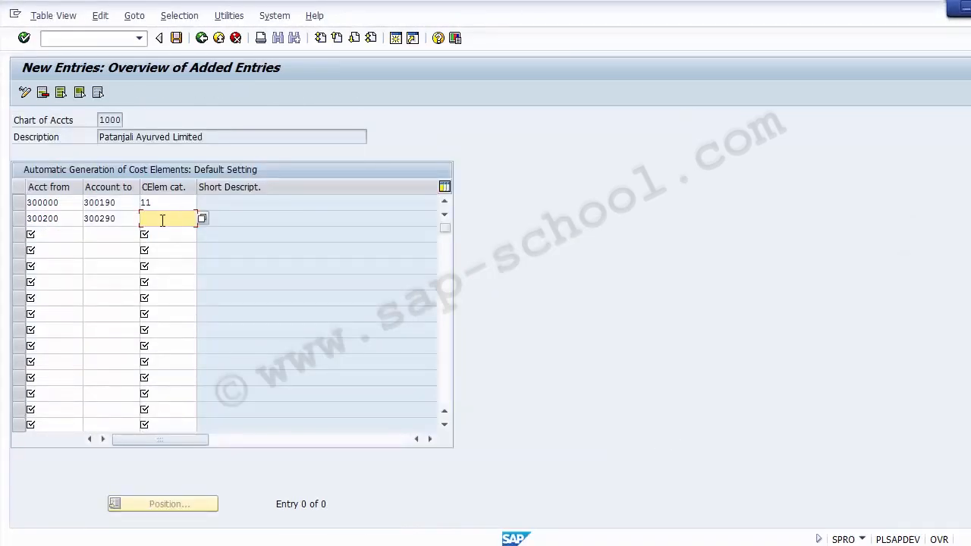
click(203, 218)
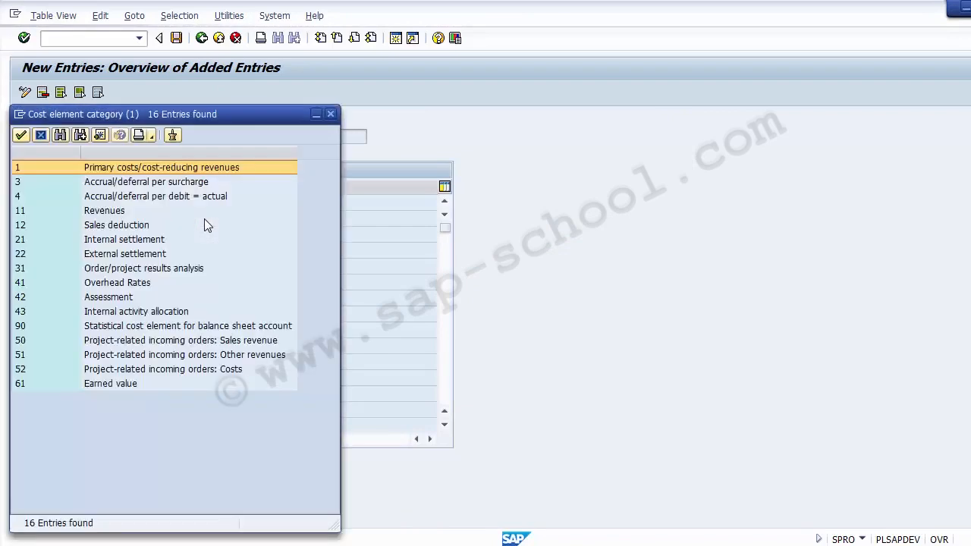
click(140, 226)
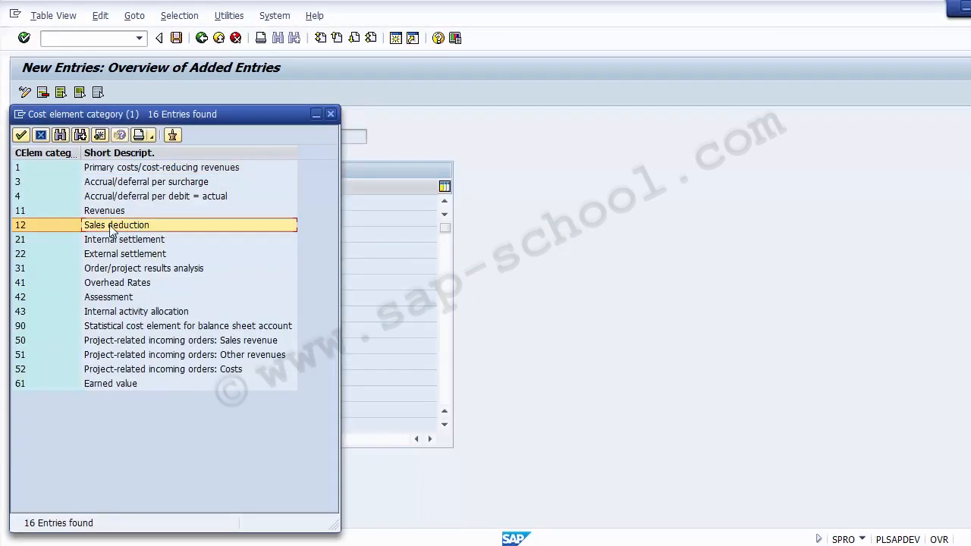
double_click(112, 225)
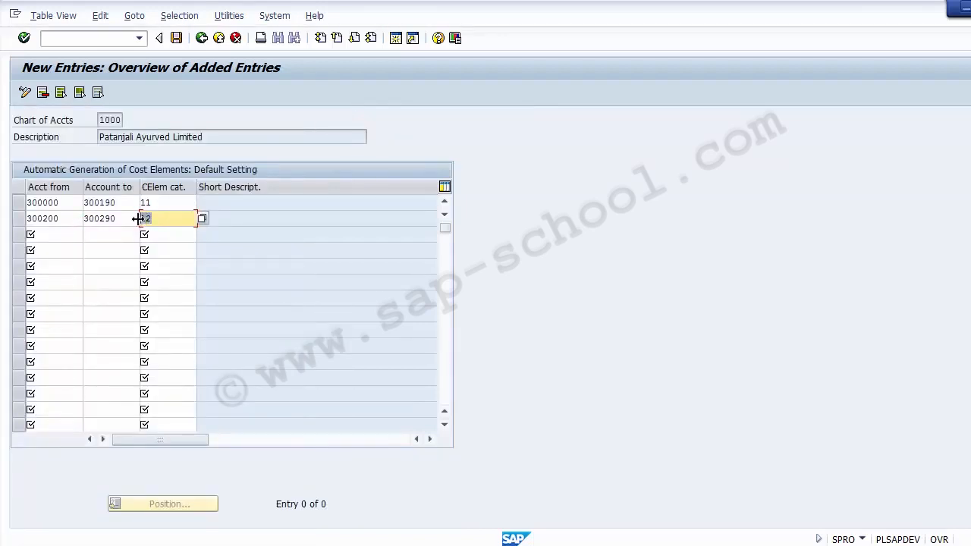
- Add a third range from account 400000 to 400999 with cost element category 1 (Primary costs/cost-reducing revenues)
click(64, 233)
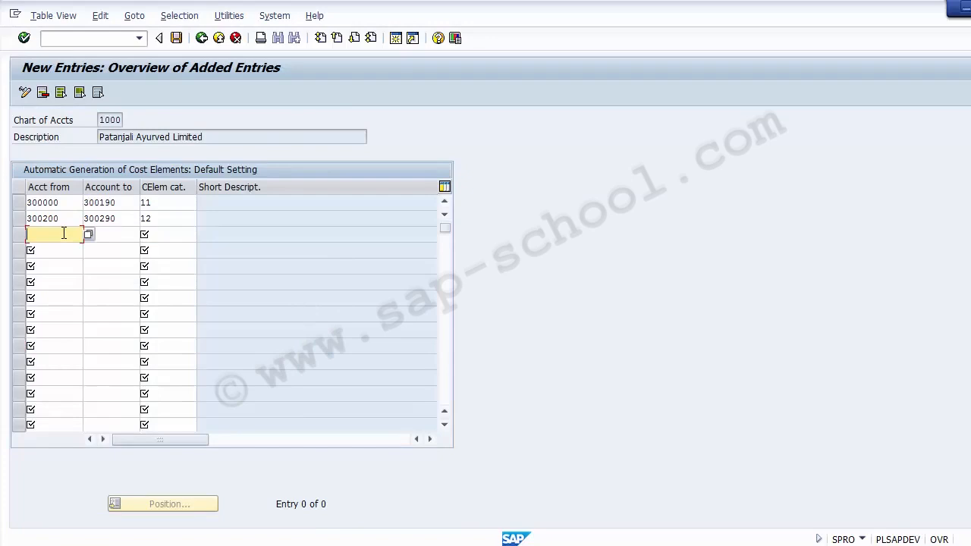
text(400000)
key(Tab)
text(40)
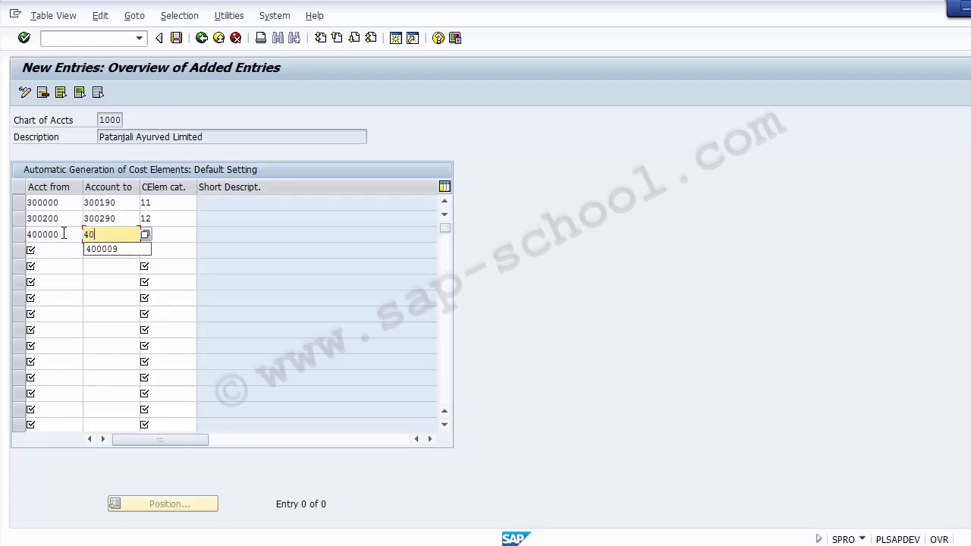
text(0999)
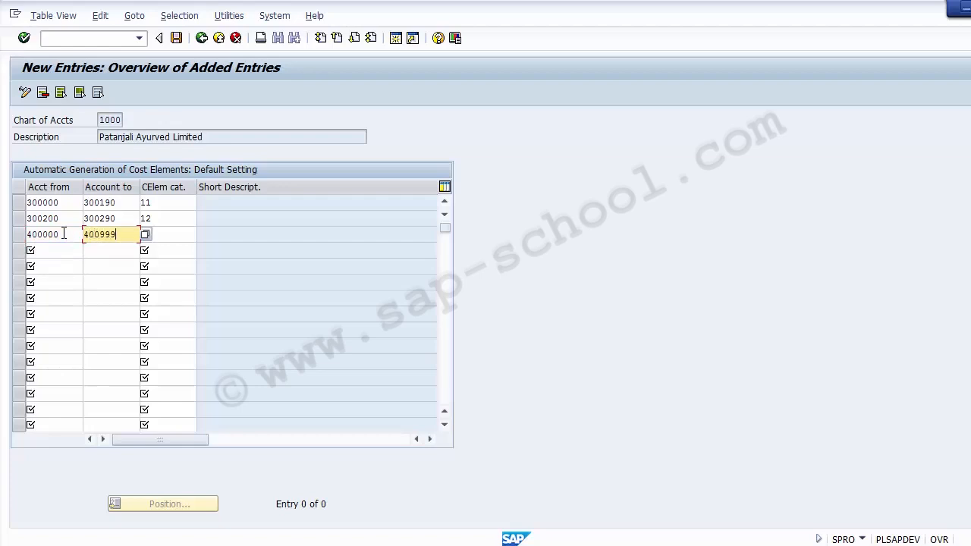
click(165, 234)
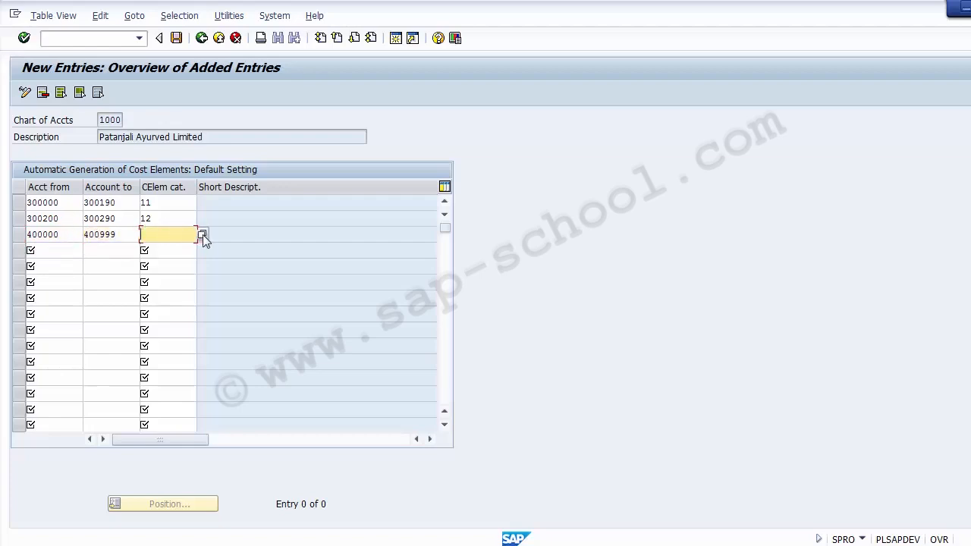
click(202, 234)
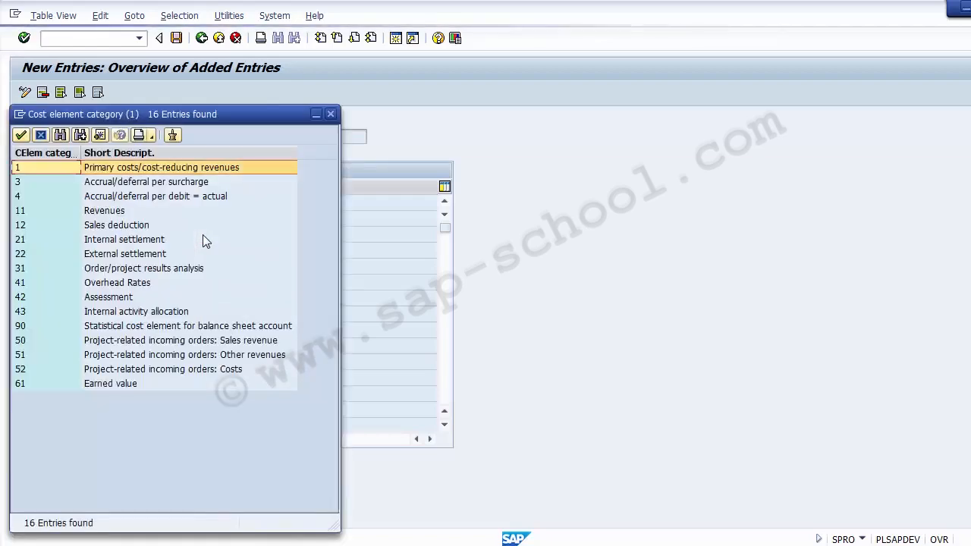
click(59, 168)
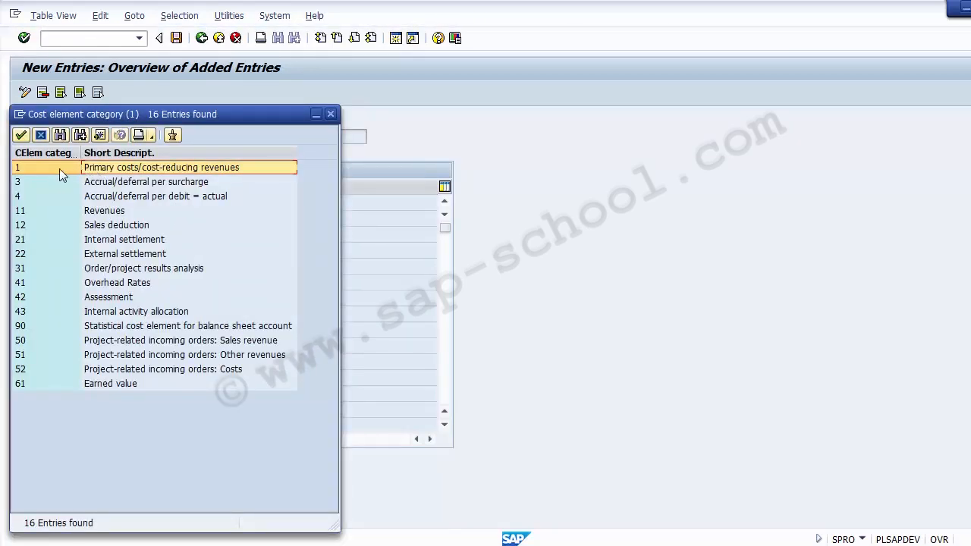
double_click(59, 168)
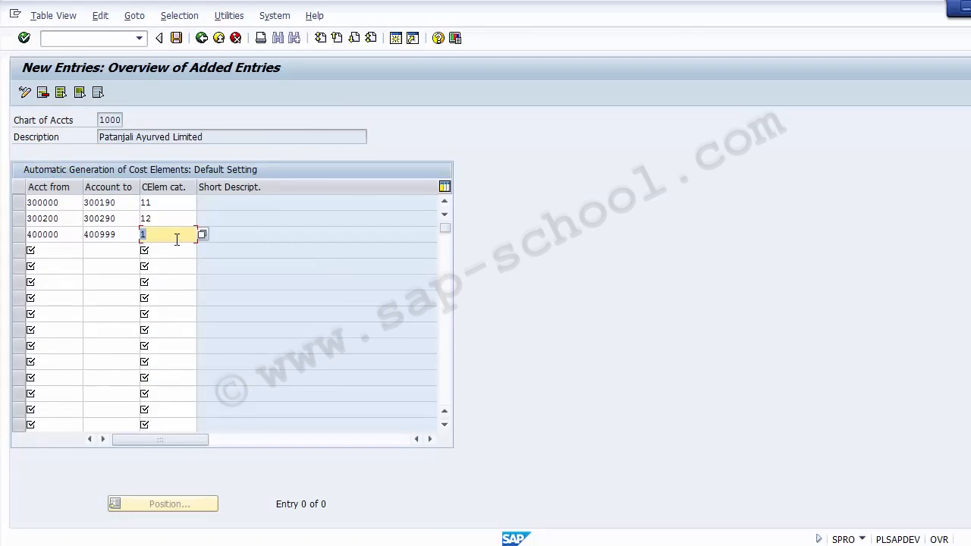
- Review the available cost element categories, such as internal settlement and order/project results analysis, and keep category 1 for the third range
key(F4)
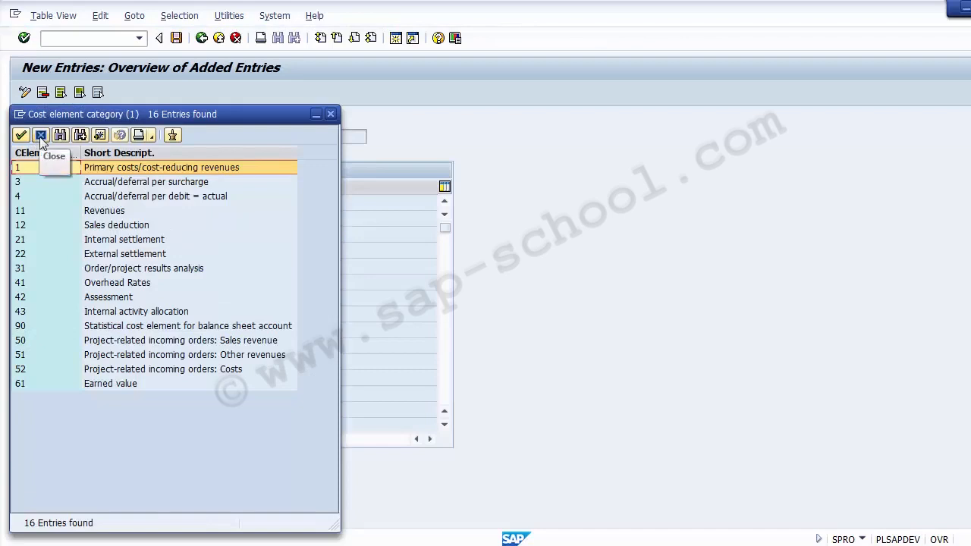
click(105, 241)
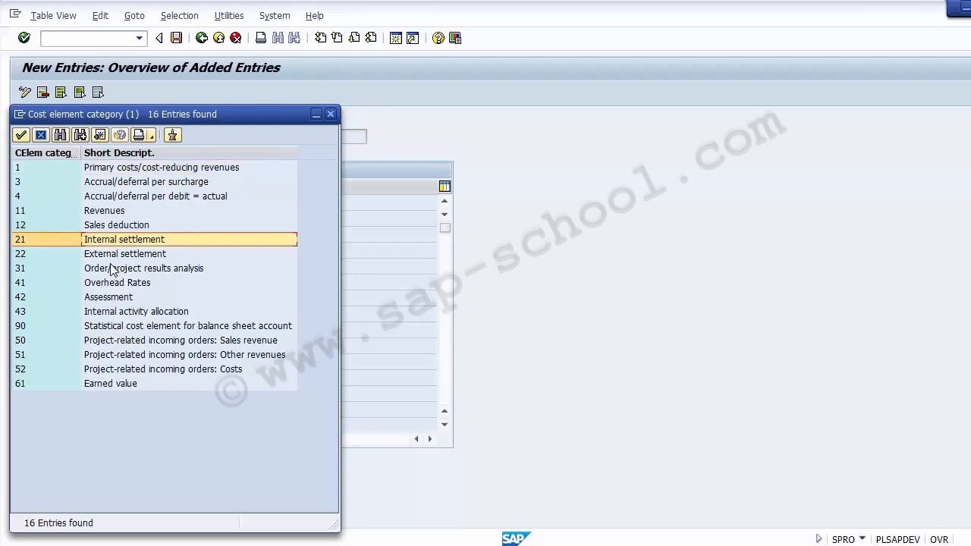
click(112, 270)
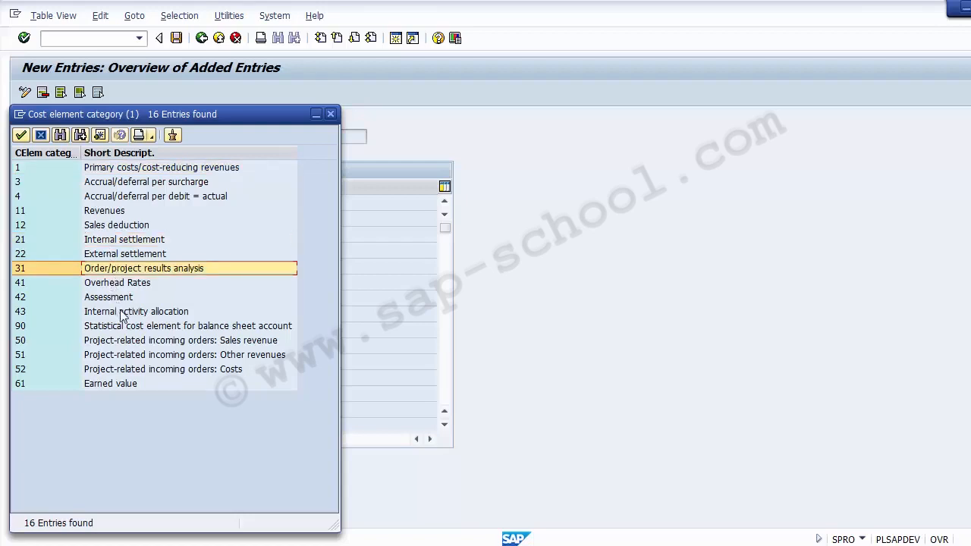
double_click(53, 167)
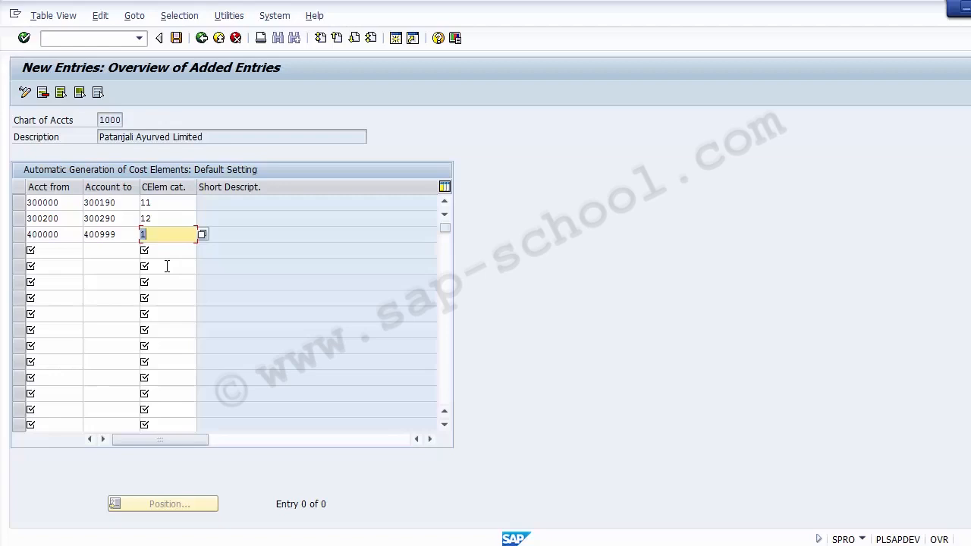
- Set the third range's end account to 499999 and save the default settings
click(177, 39)
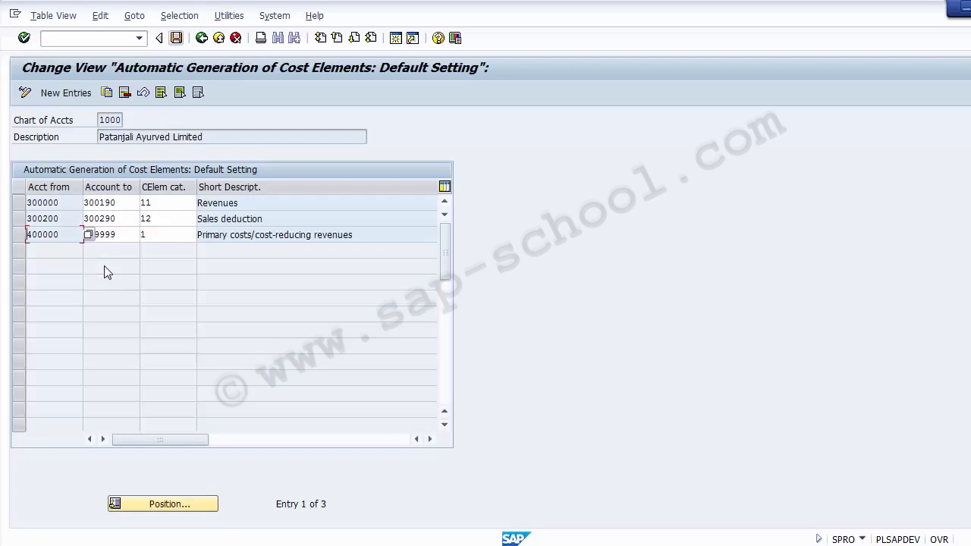
click(290, 237)
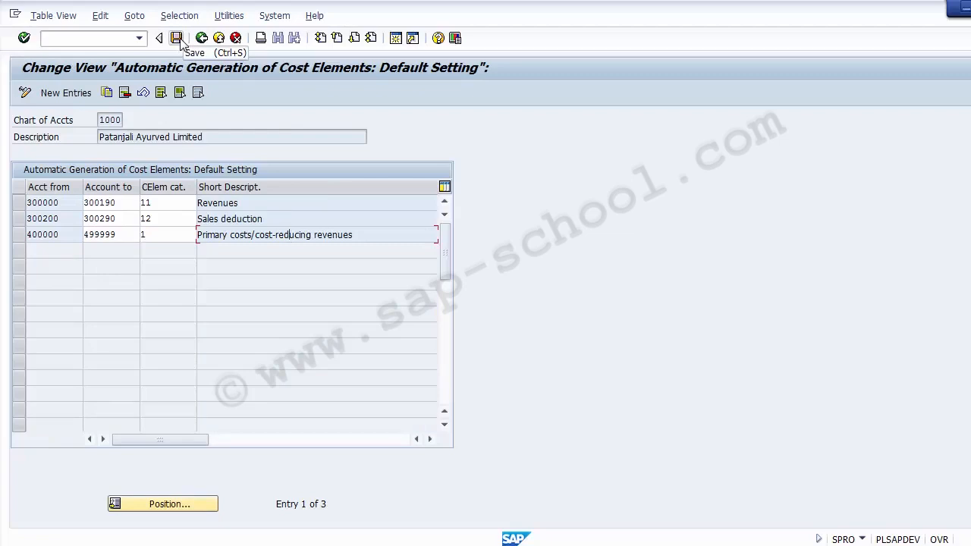
- Review the account ranges and cost element categories of the three saved default entries
click(74, 204)
click(112, 202)
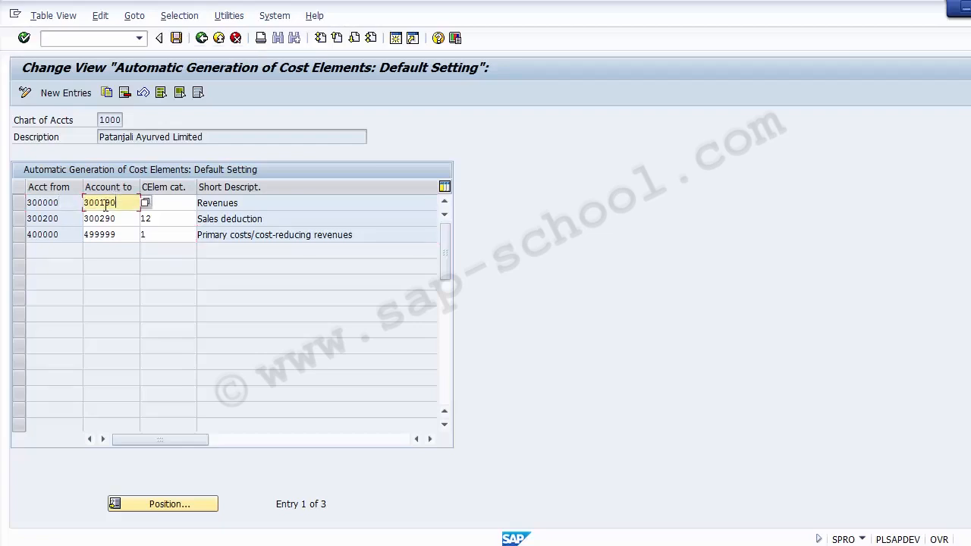
click(63, 218)
click(99, 218)
click(168, 202)
click(170, 218)
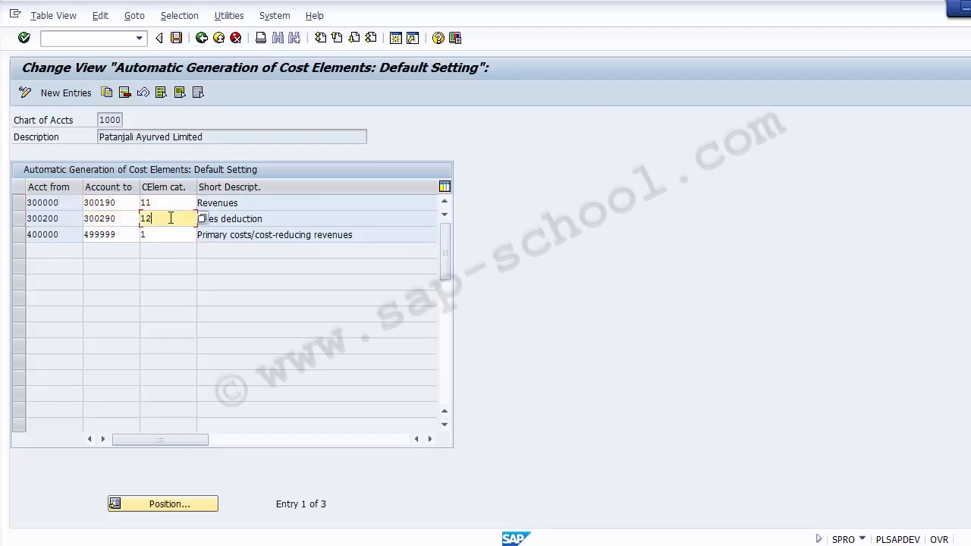
click(168, 235)
click(166, 219)
click(163, 204)
click(160, 219)
click(164, 234)
click(161, 216)
click(161, 205)
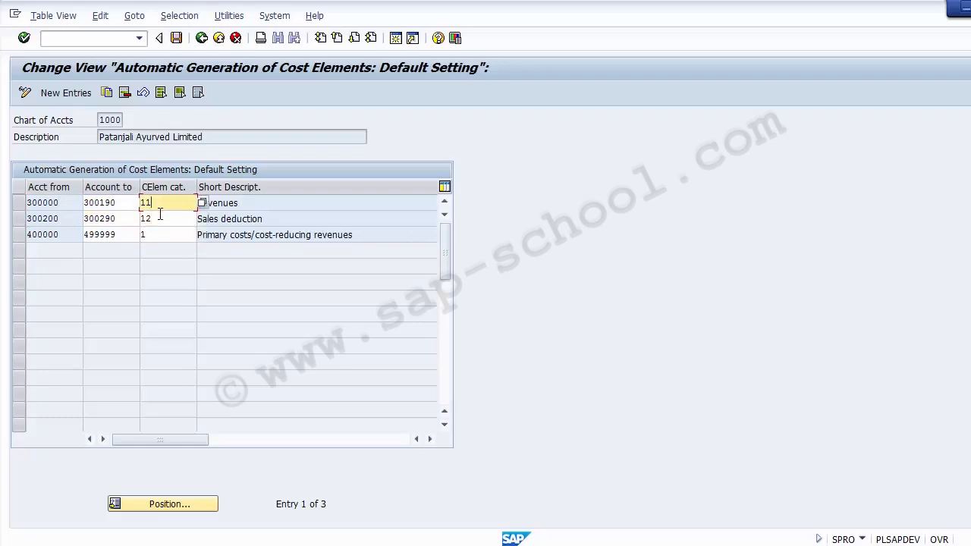
click(159, 216)
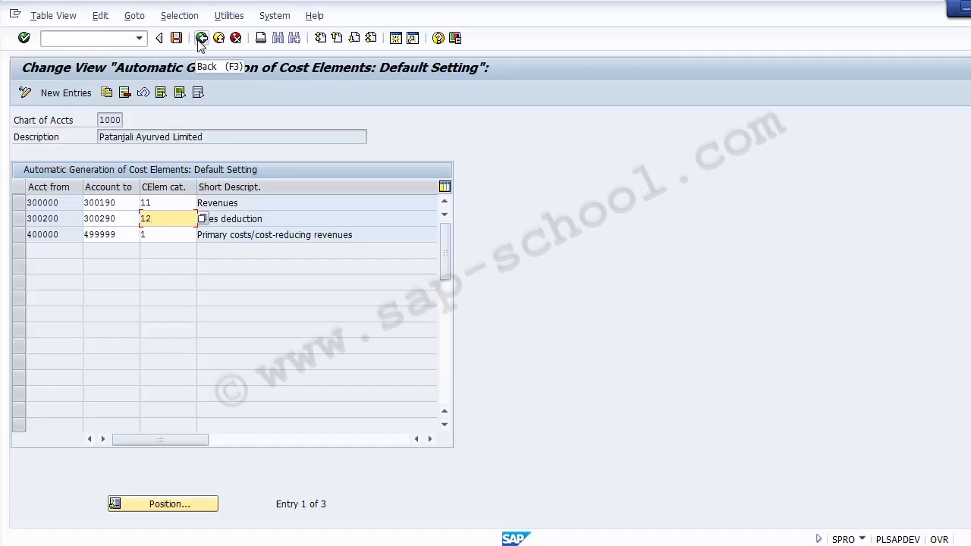
- Leave the default settings and open the Create Batch Input Session activity for automatic cost element creation
click(349, 545)
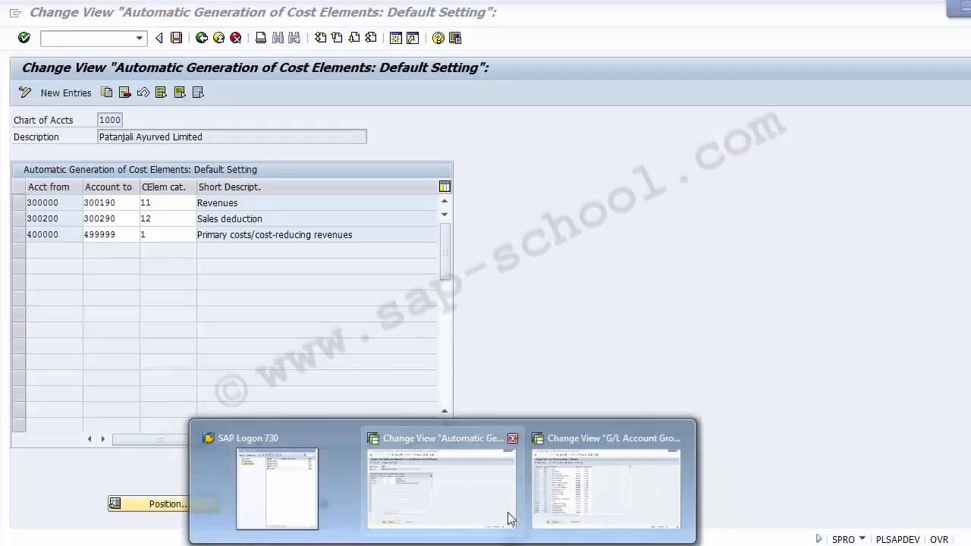
click(510, 521)
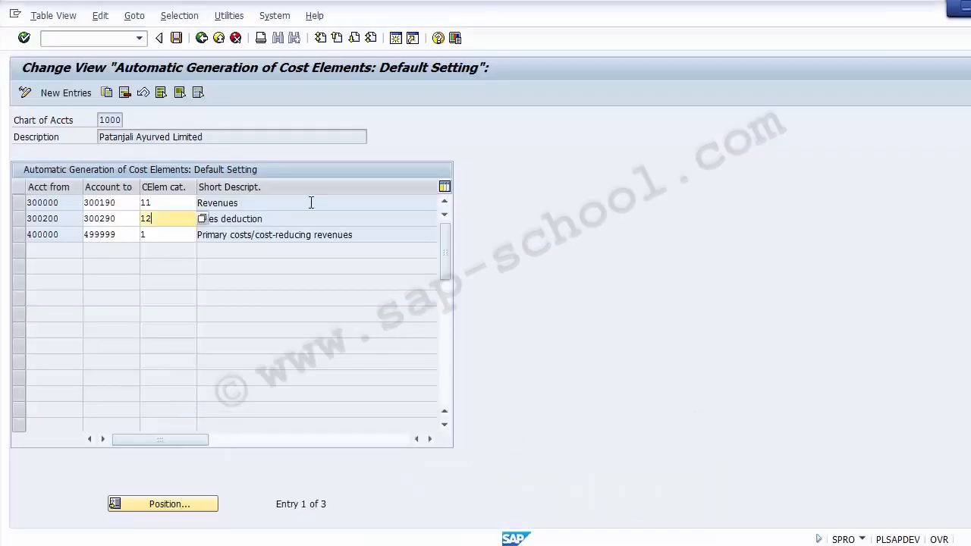
click(201, 39)
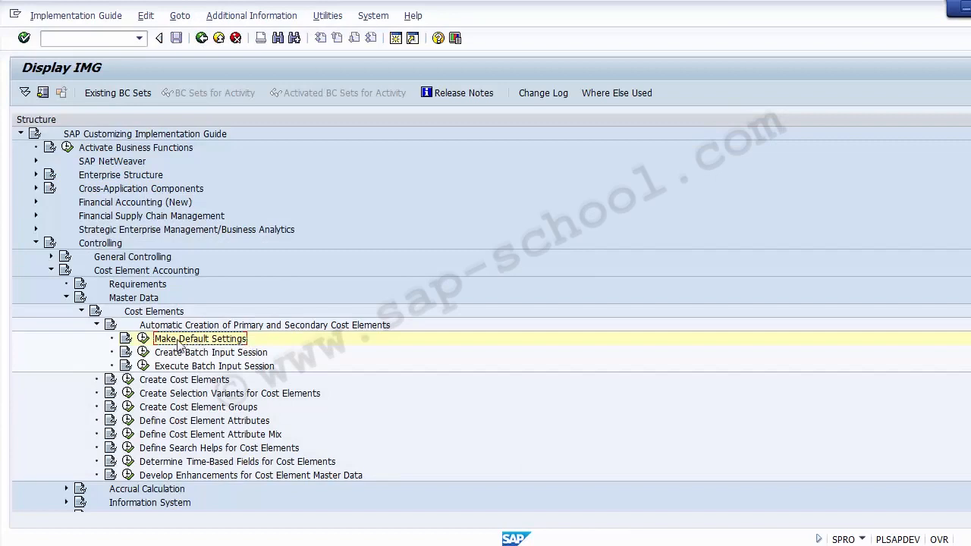
click(200, 354)
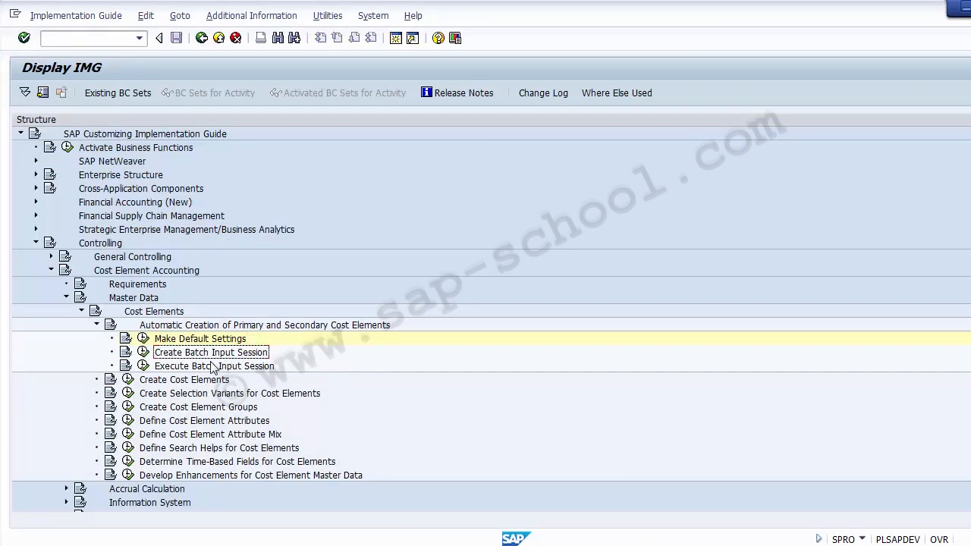
click(145, 353)
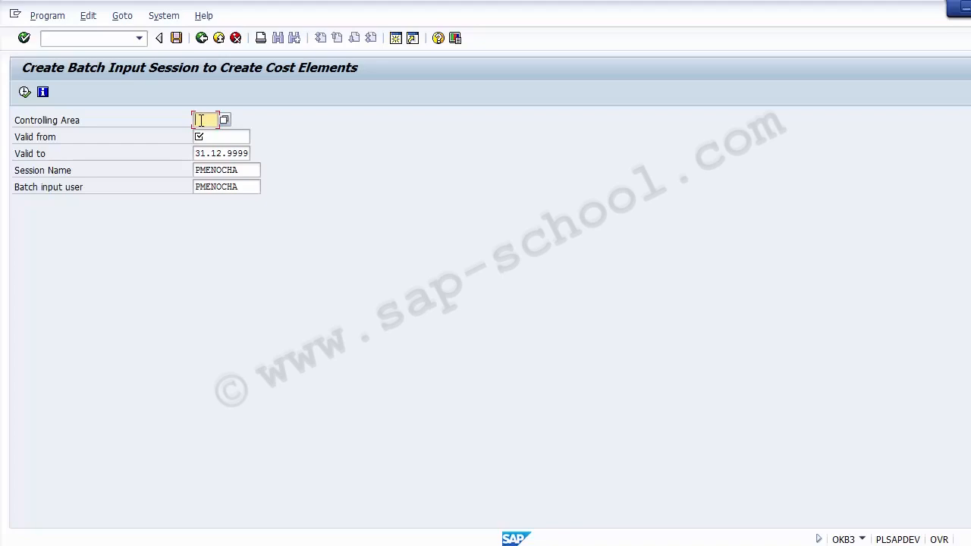
- Choose controlling area 1200 (IBM LLC) for the batch input session
click(225, 121)
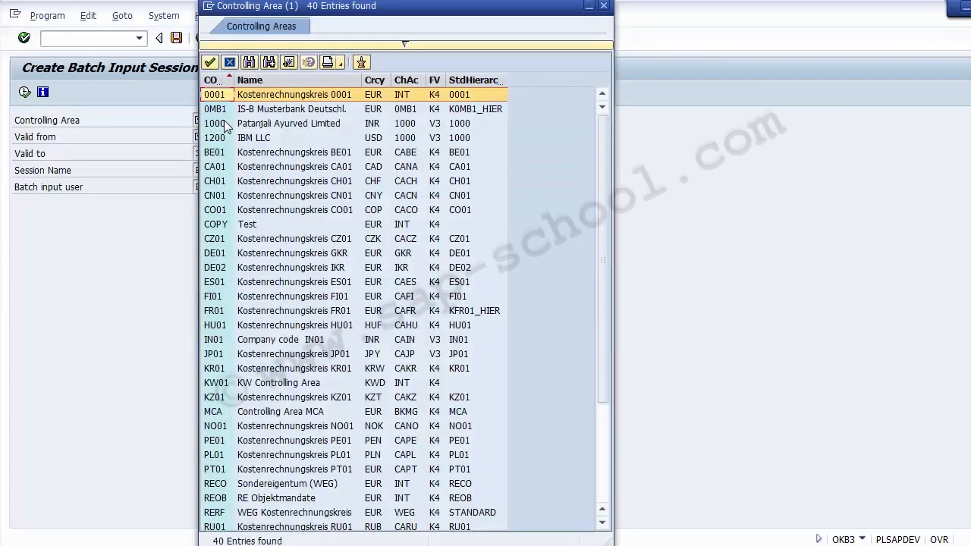
key(Down)
key(Down)
key(Down)
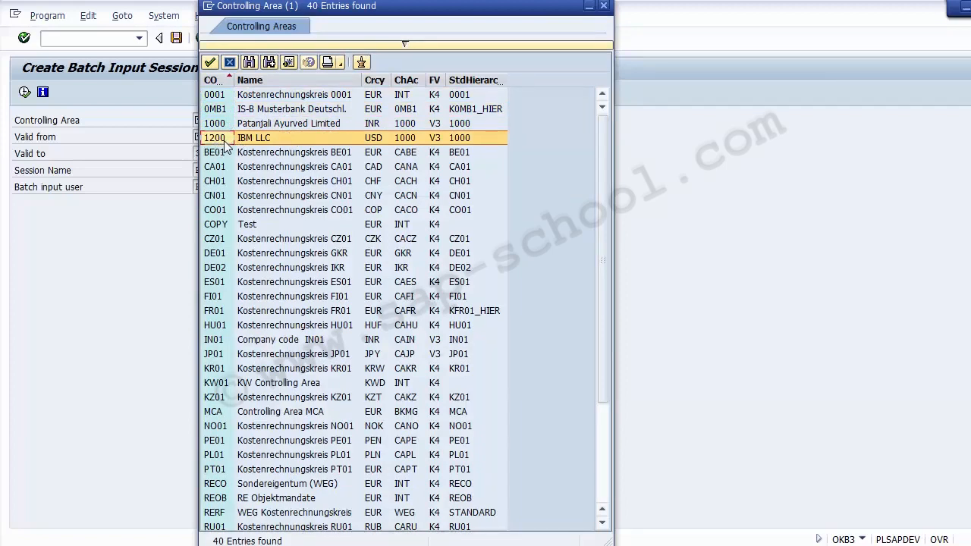
double_click(225, 140)
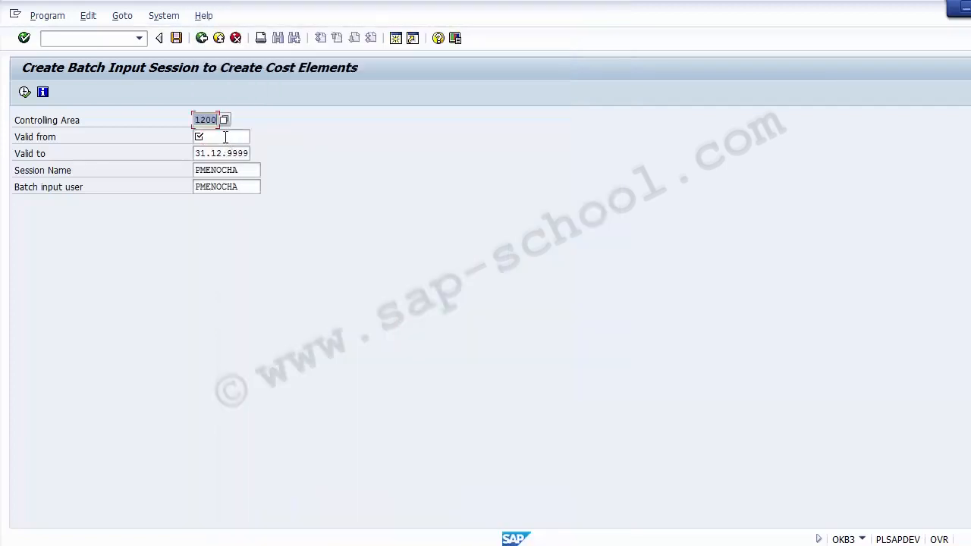
- Set the batch input session's valid-from date to 01.04.2014 and go to its session name
click(225, 136)
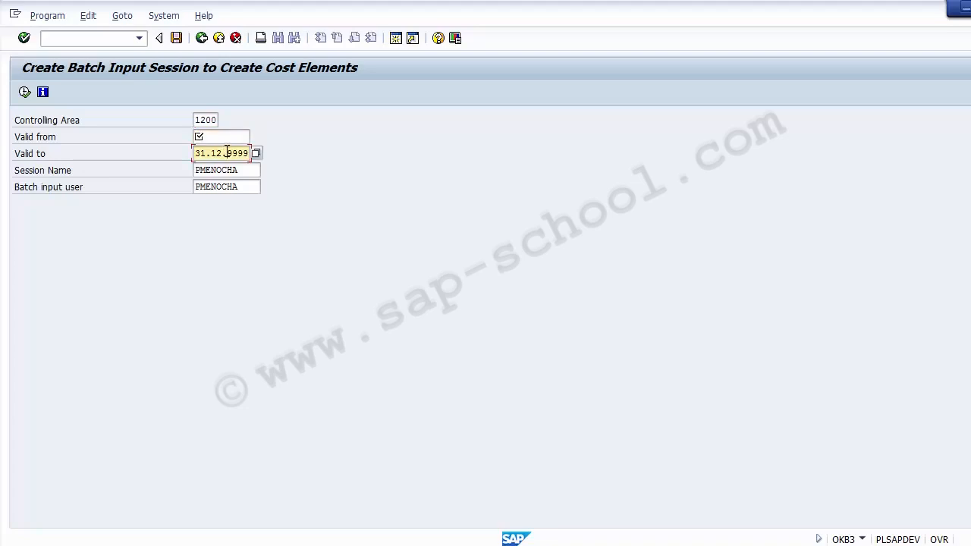
click(225, 150)
click(220, 137)
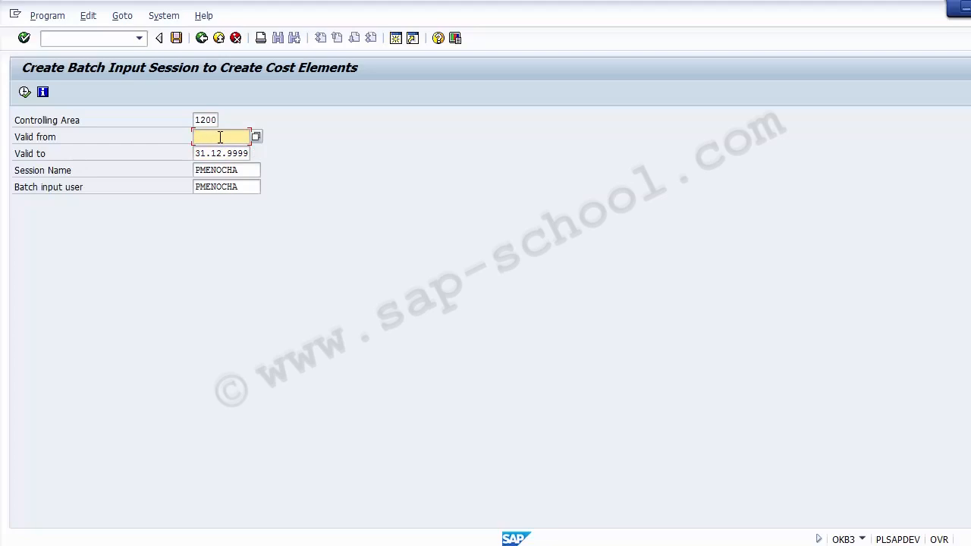
key(Tab)
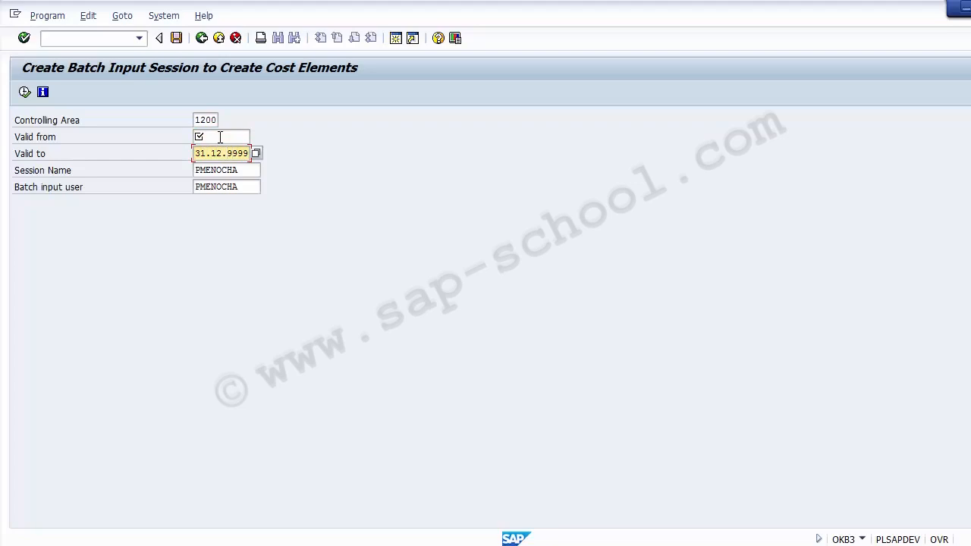
click(220, 136)
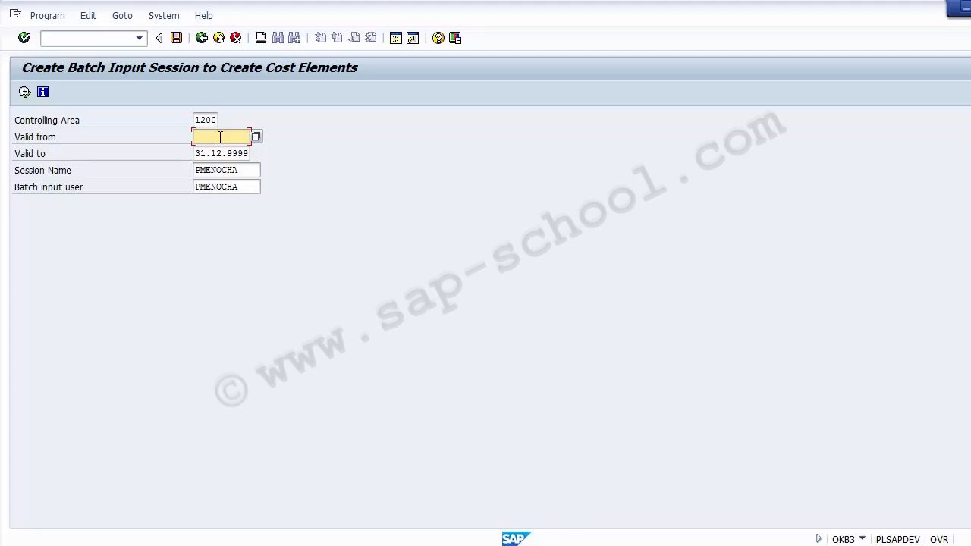
text(01.04.2014)
click(253, 171)
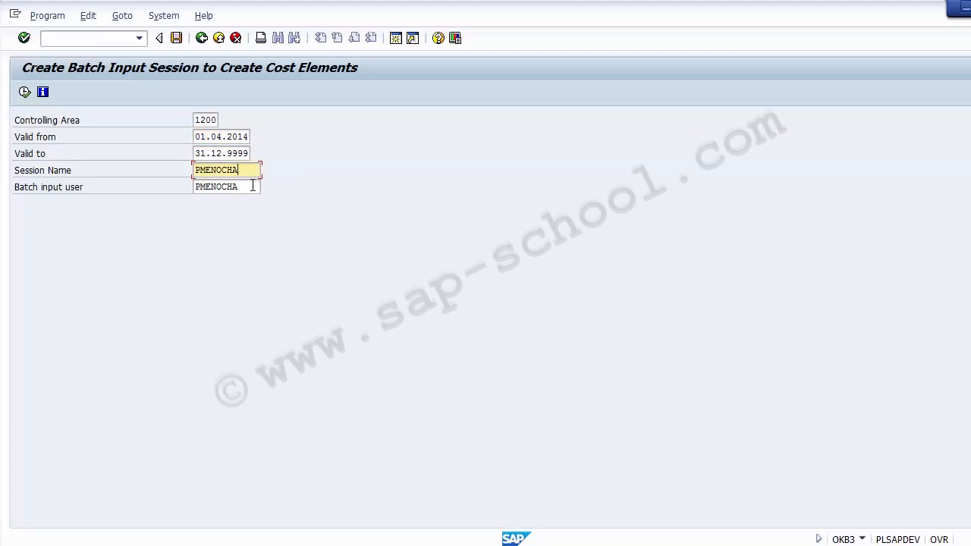
- Check the batch input session's parameters and execute the creation of the session for controlling area 1200
click(252, 187)
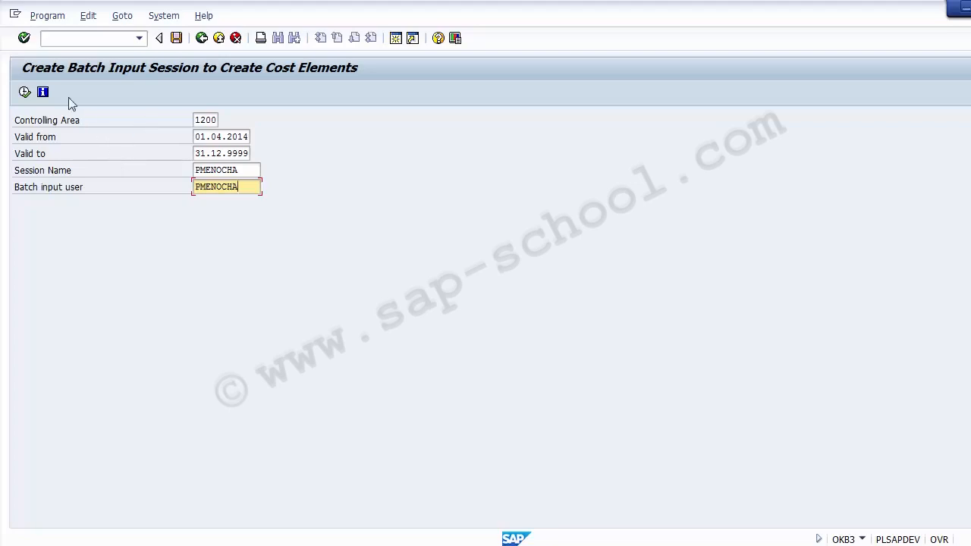
click(198, 119)
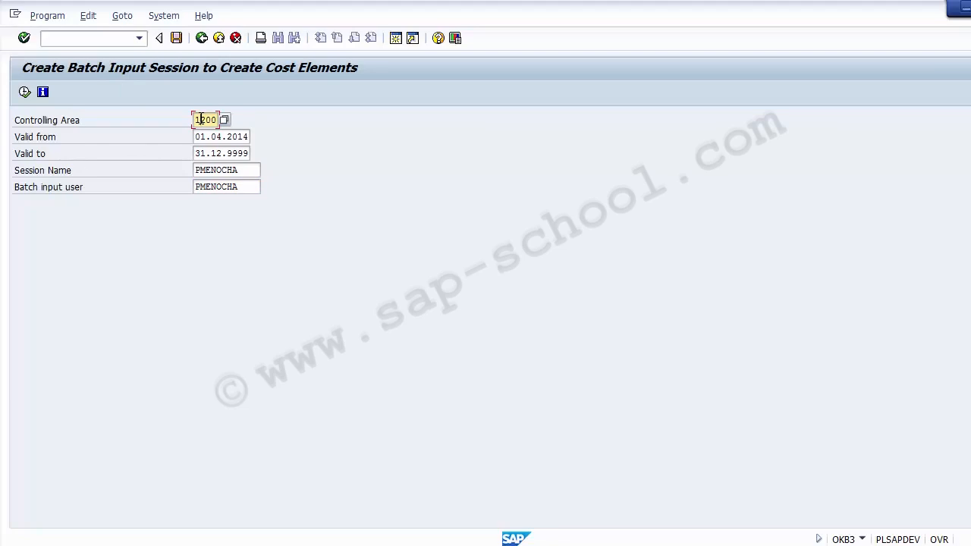
key(Tab)
key(Tab)
key(Tab)
key(Tab)
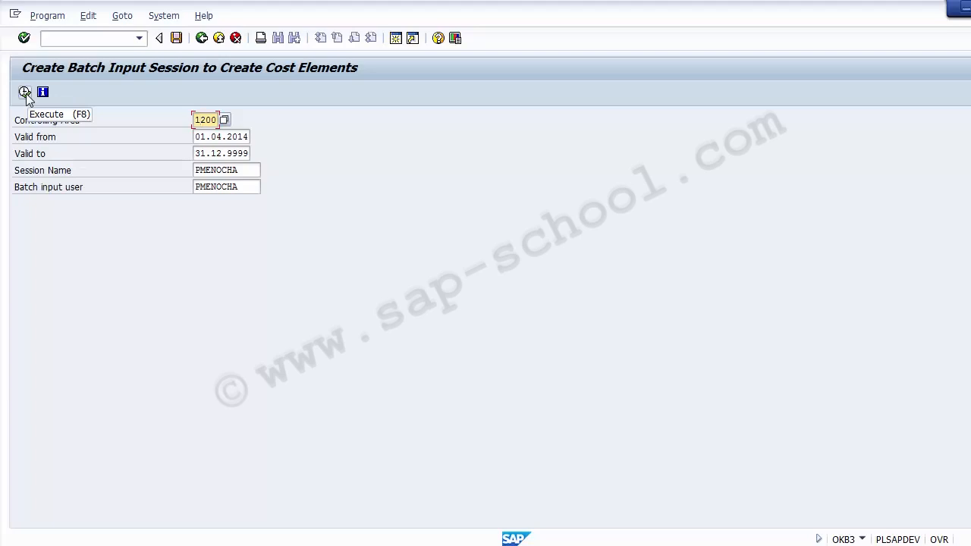
click(25, 93)
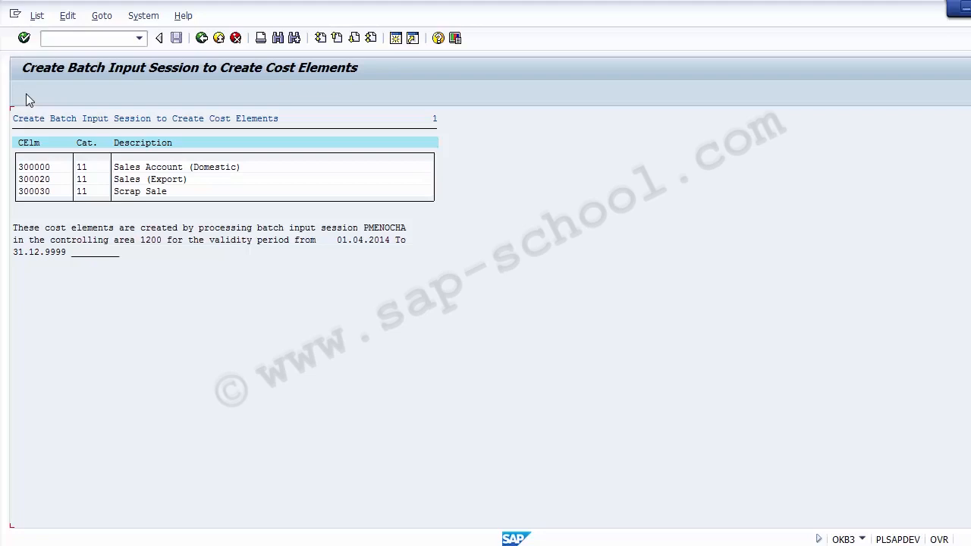
- Review the cost elements and their categories listed for the batch input session
click(32, 149)
click(49, 167)
click(48, 180)
click(49, 192)
click(96, 169)
click(99, 180)
click(102, 190)
click(101, 167)
- Leave the batch input session report and open the Execute Batch Input Session activity for automatic cost element creation
click(202, 39)
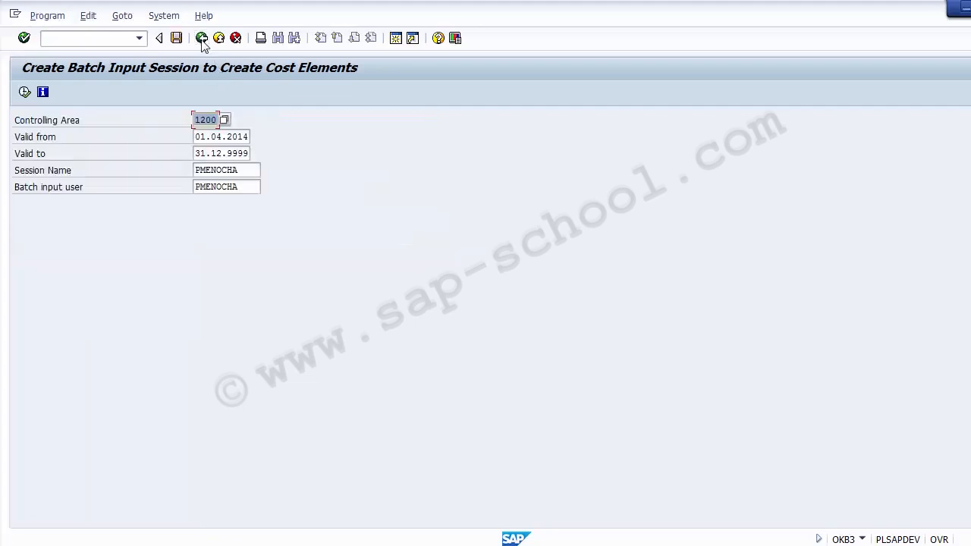
click(218, 40)
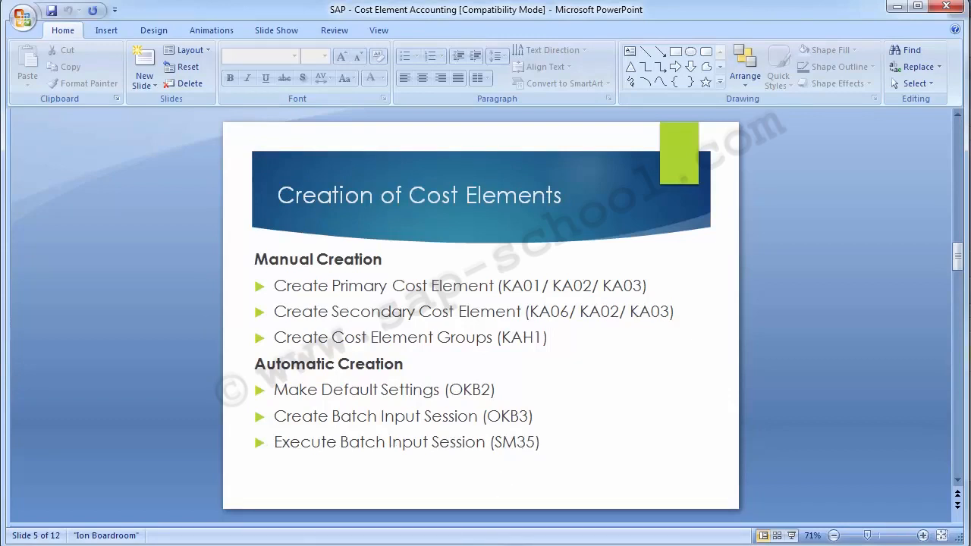
mouse_move(442, 545)
click(439, 509)
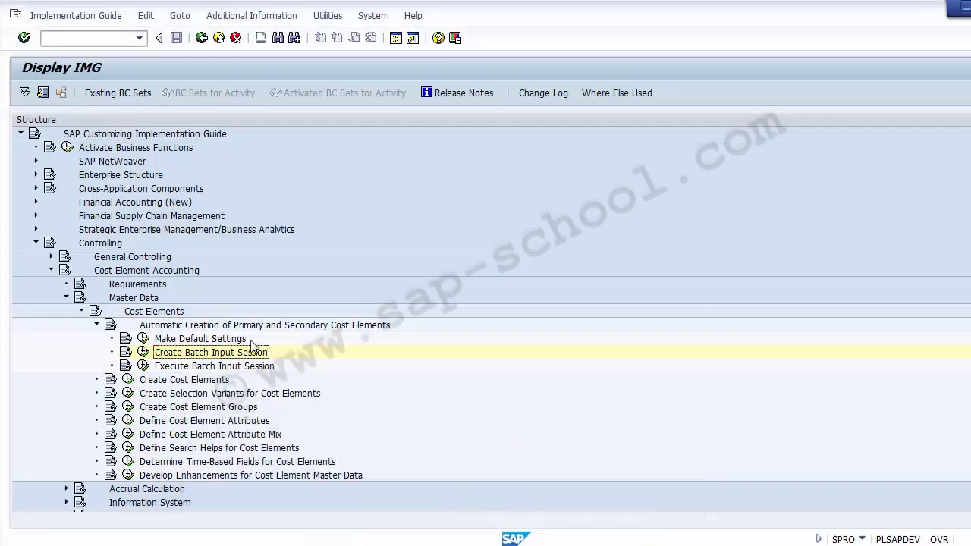
click(184, 368)
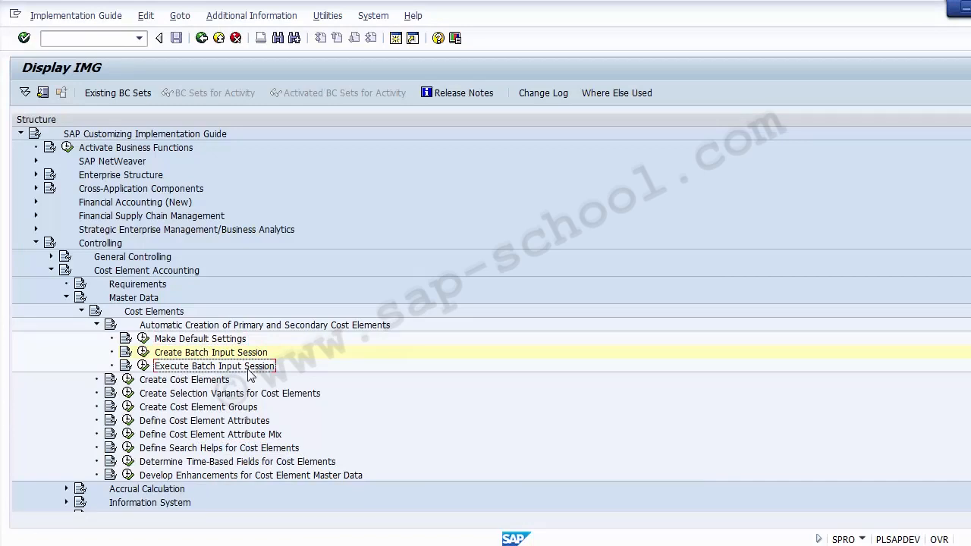
click(143, 366)
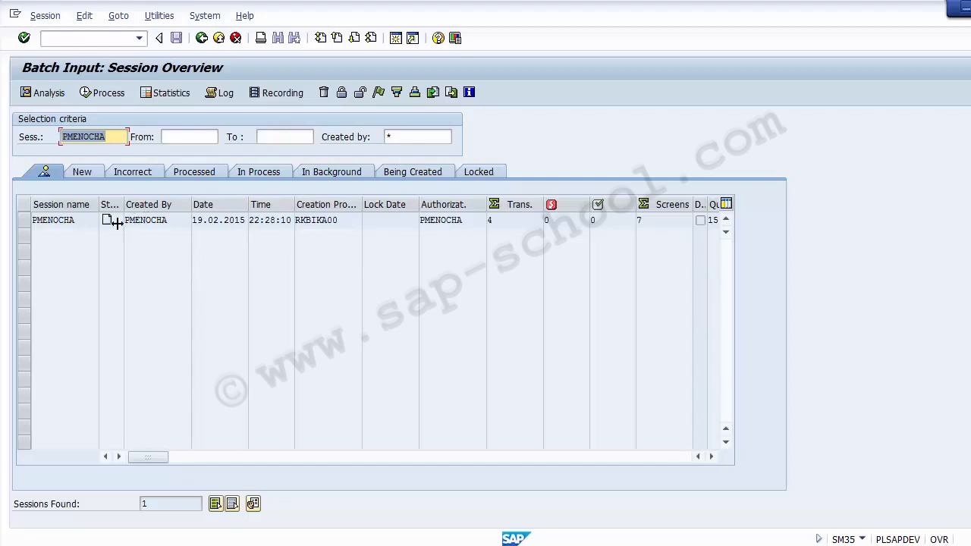
- Process the new batch input session in Display errors only mode and return to the session overview
click(25, 222)
click(25, 222)
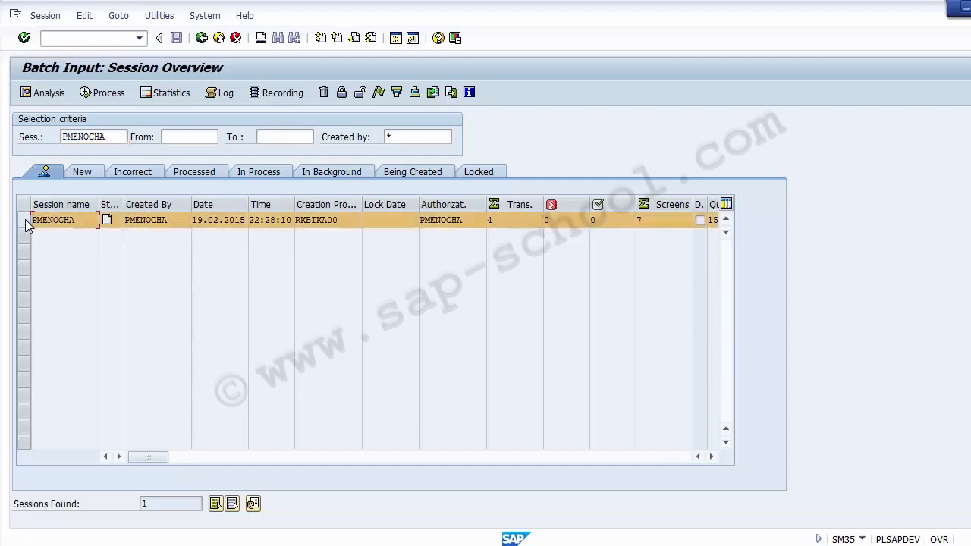
click(25, 222)
click(24, 222)
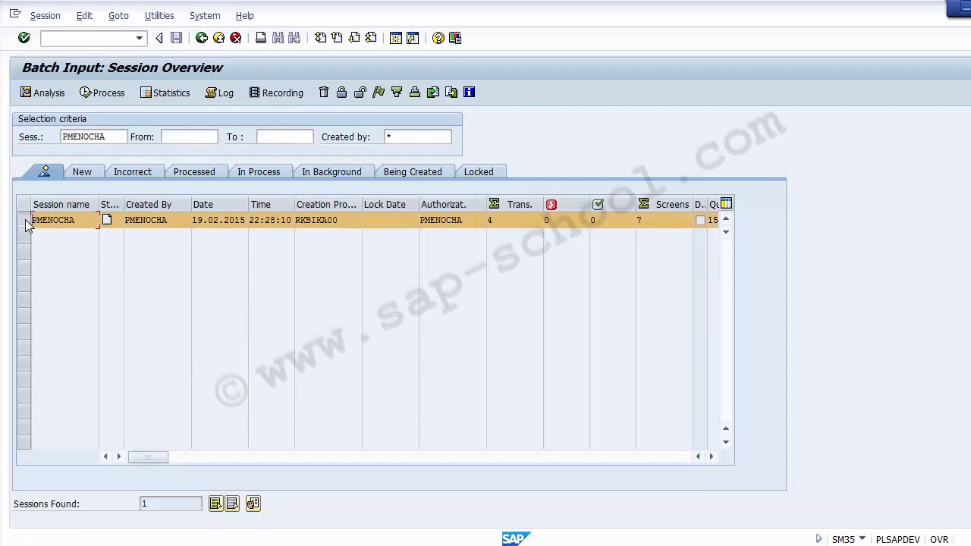
click(102, 93)
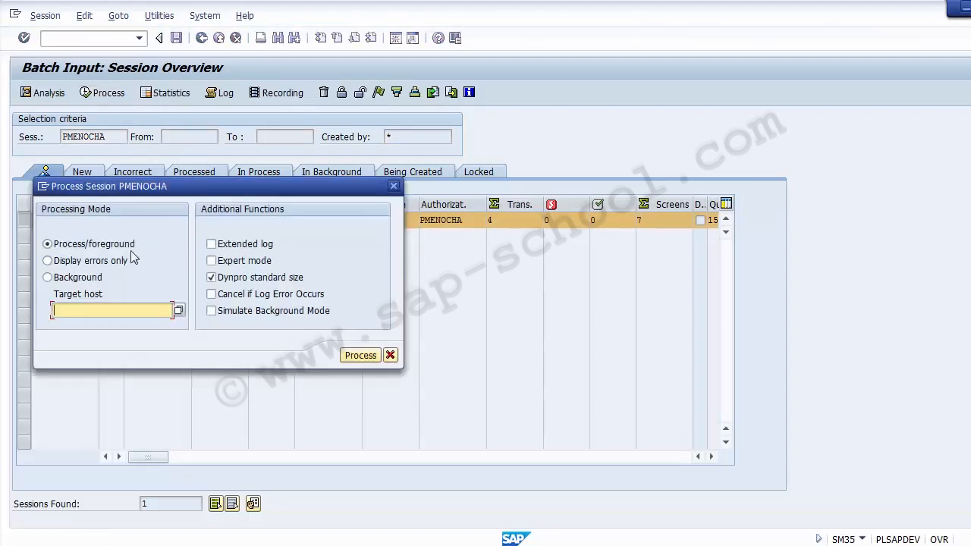
click(48, 243)
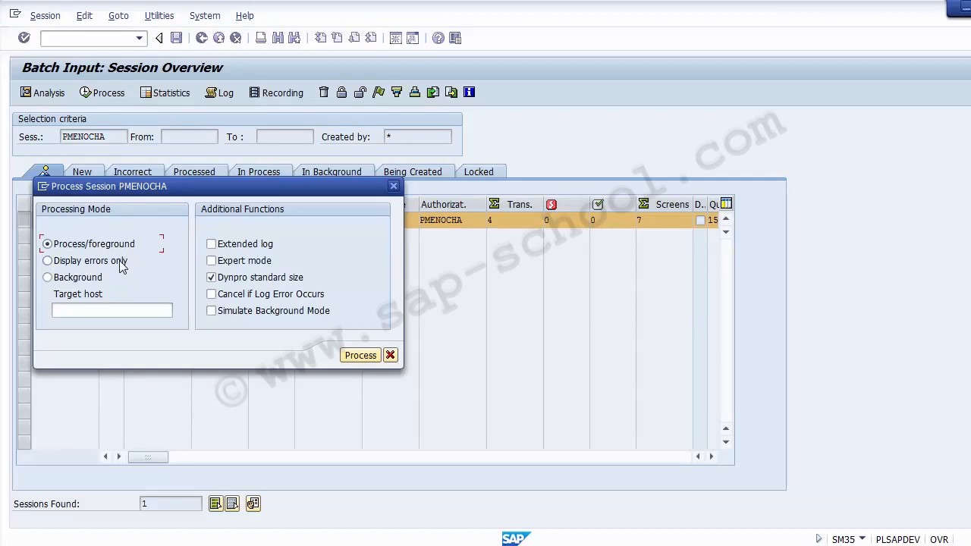
click(119, 261)
click(94, 282)
click(359, 356)
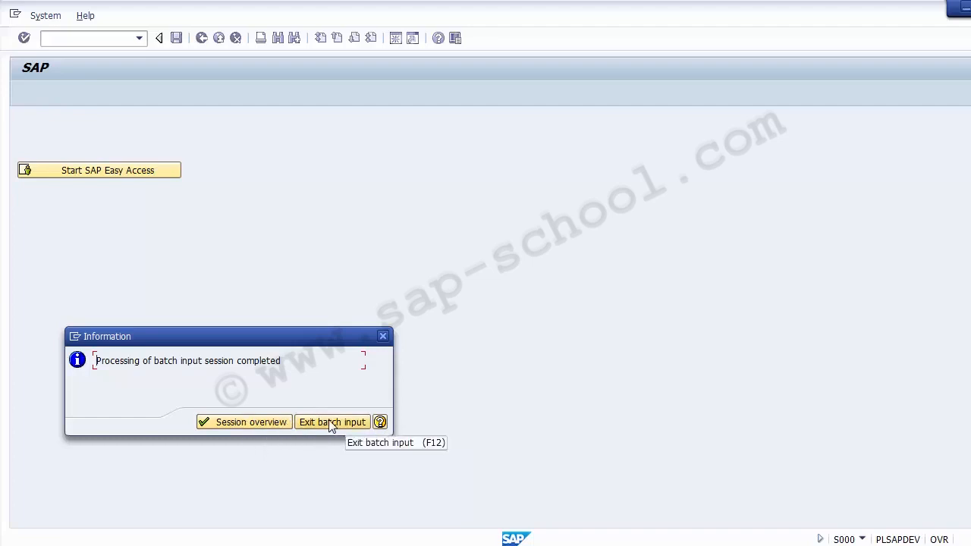
click(250, 423)
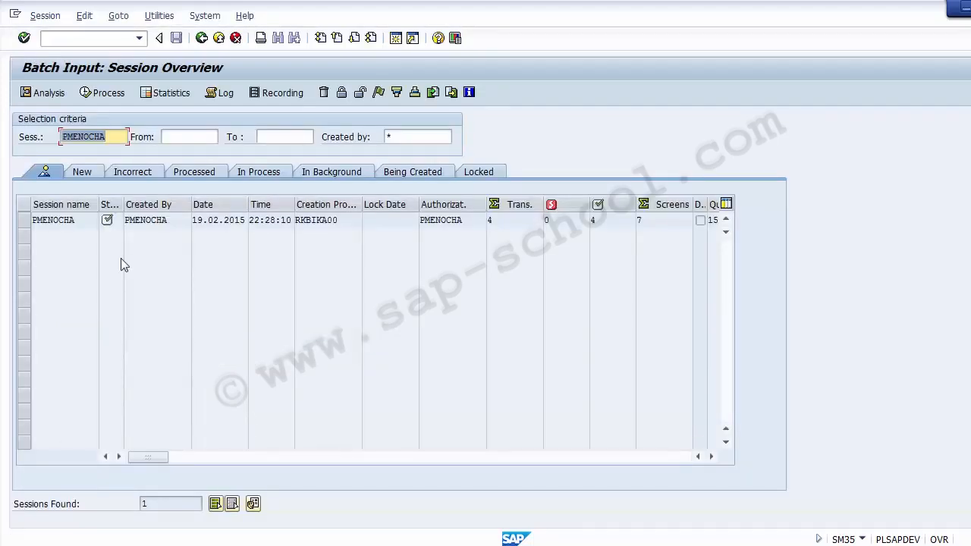
- Review the processed session's status, creator, creation date and time, creation program, and transaction and error counts
mouse_move(107, 220)
drag(167, 221, 123, 221)
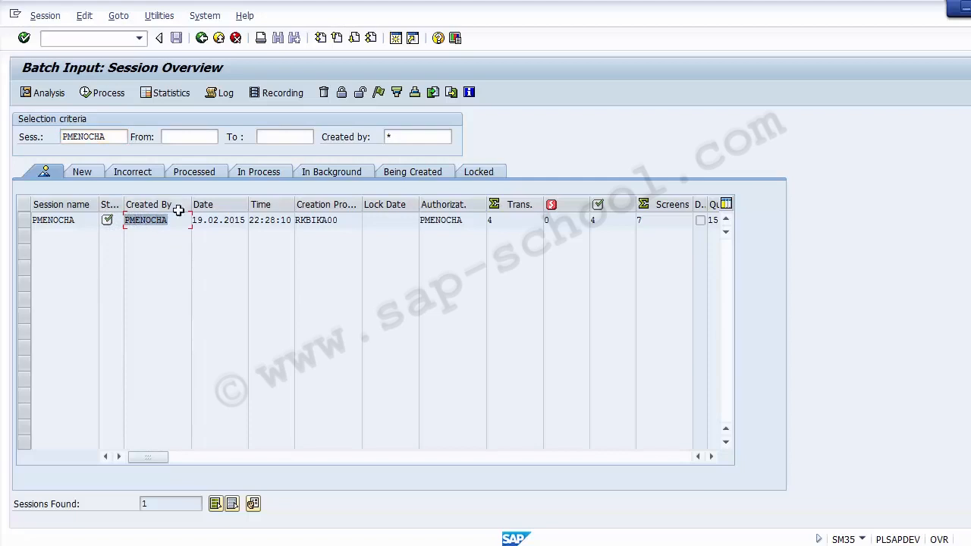
drag(195, 221, 305, 224)
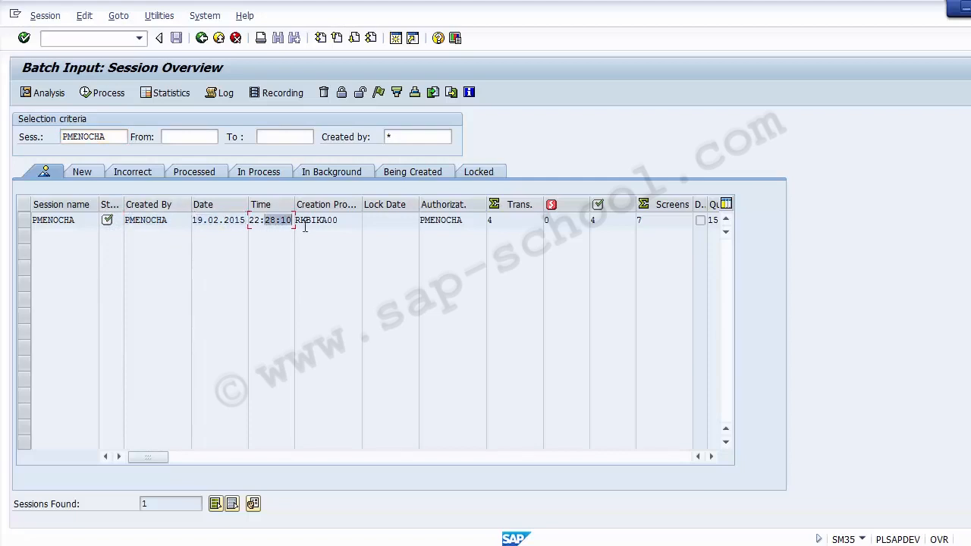
click(349, 224)
drag(494, 221, 486, 222)
click(551, 221)
click(591, 220)
click(367, 220)
- Open the processed session's log and examine the statistics for transactions read and processed
click(23, 220)
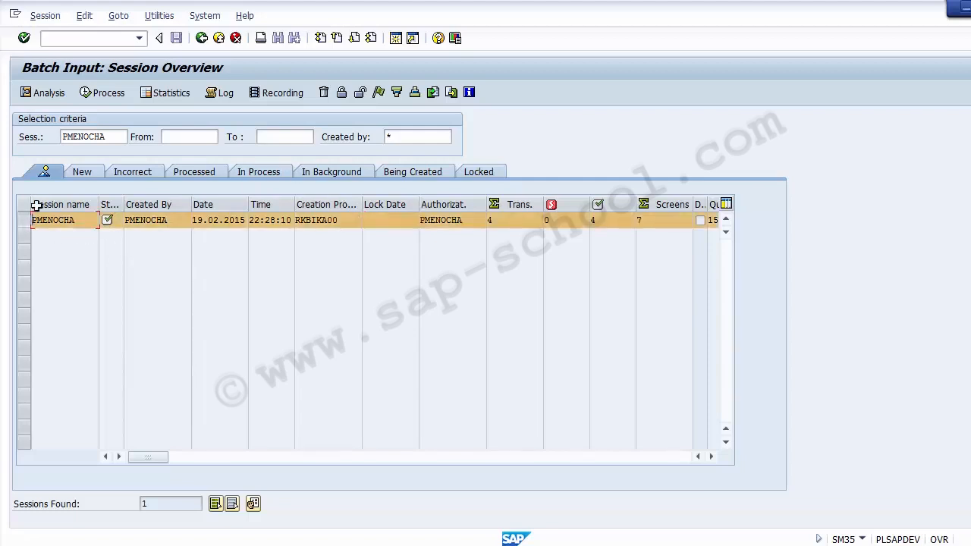
click(214, 97)
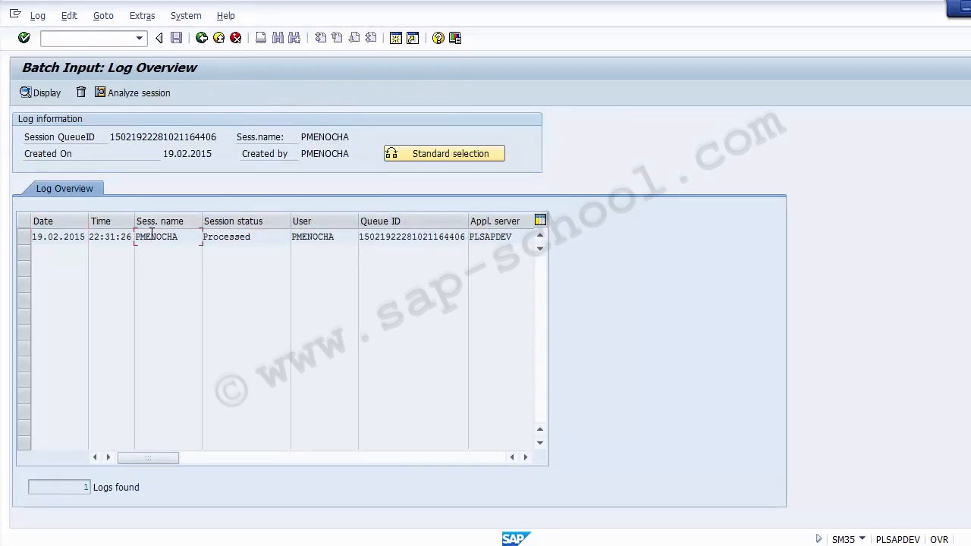
double_click(151, 236)
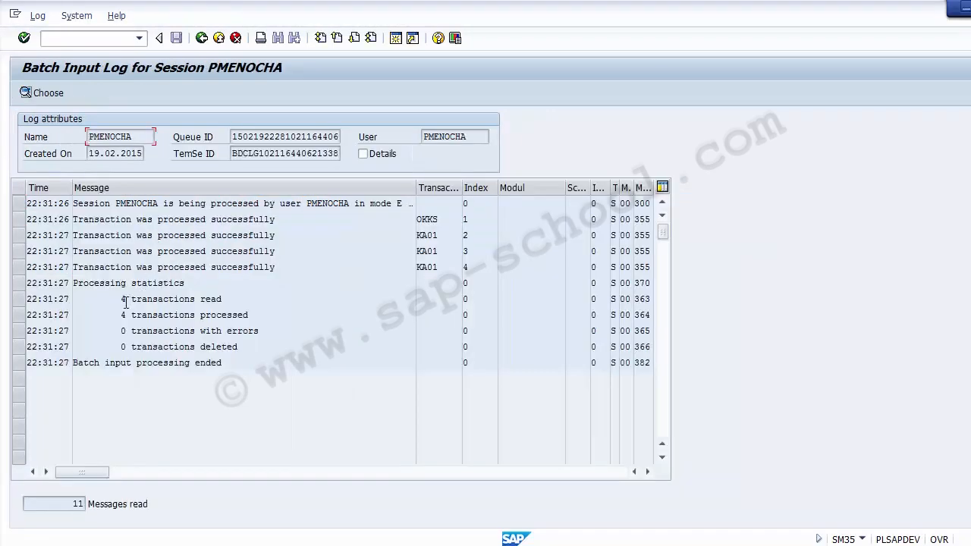
drag(120, 299, 242, 295)
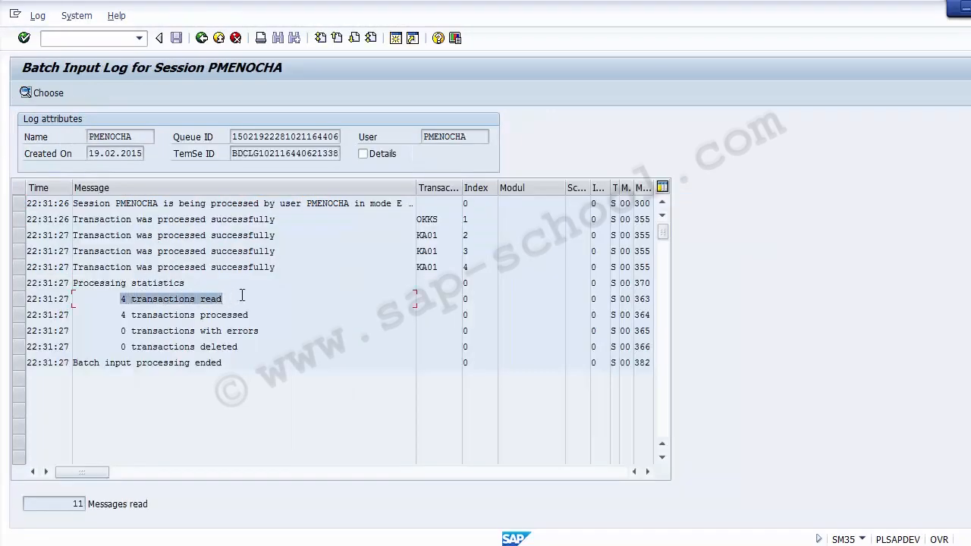
drag(116, 317, 270, 321)
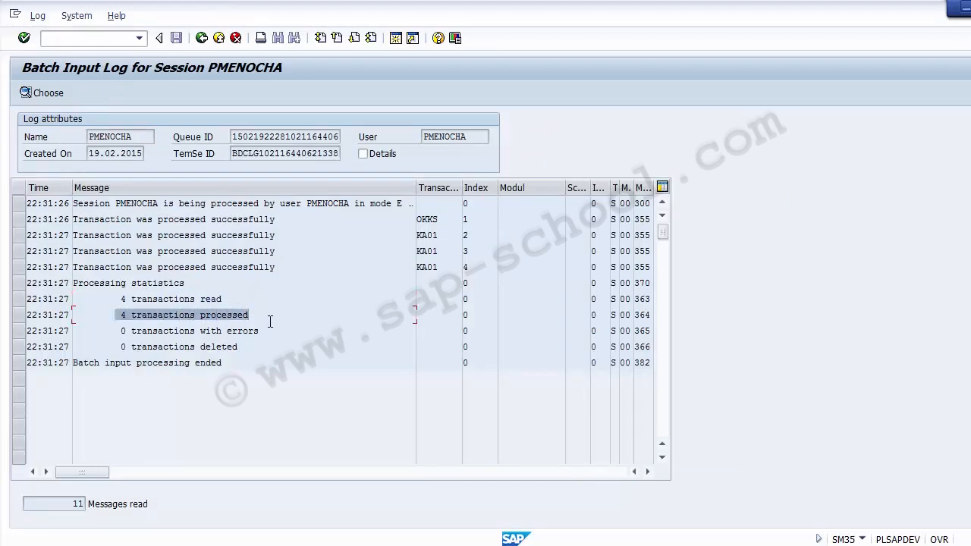
- Leave the batch input log and open the Display Cost Element transaction KA03
click(97, 37)
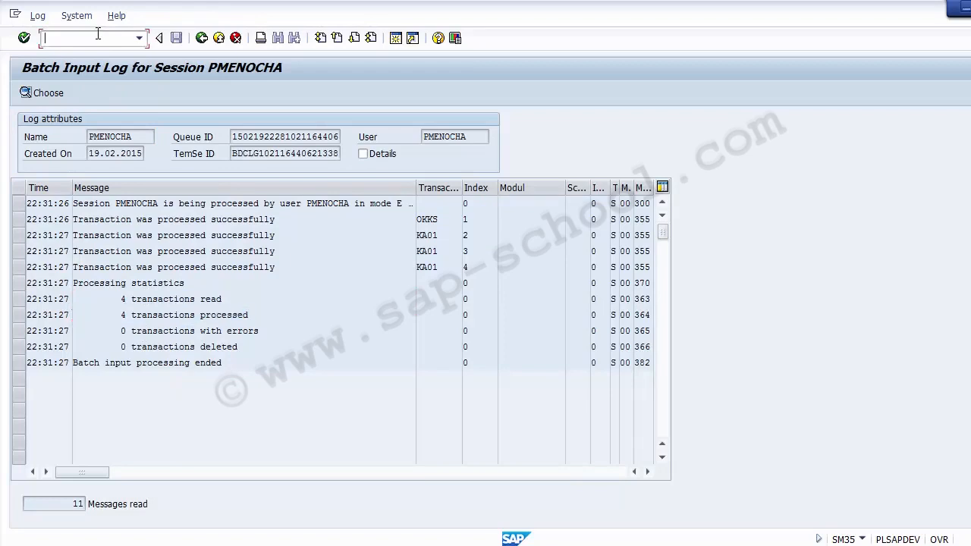
text(/n)
key(Return)
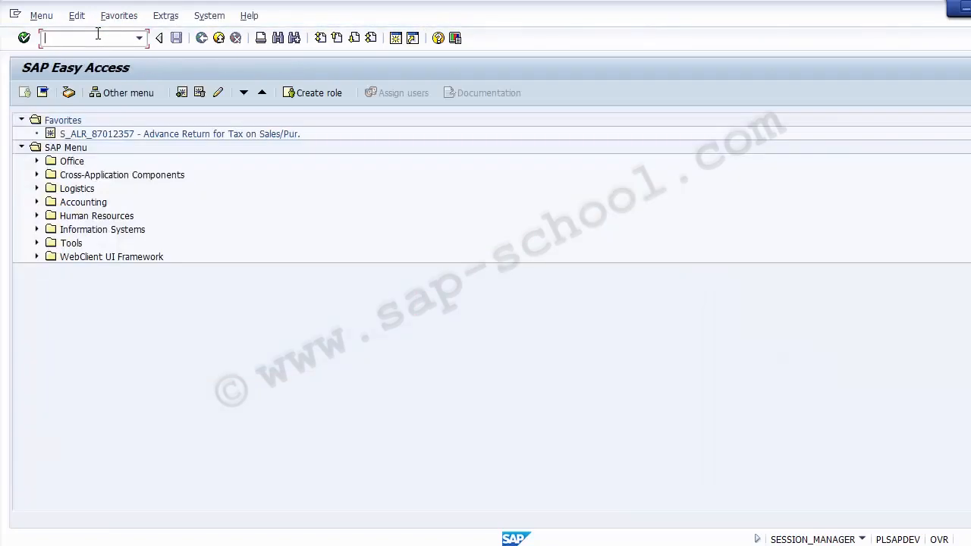
key(alt+Tab)
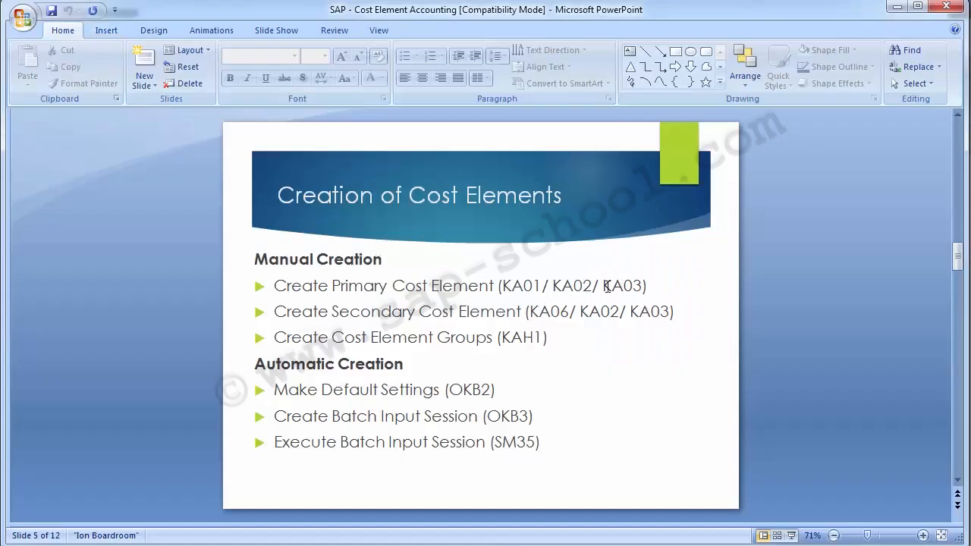
key(alt+Tab)
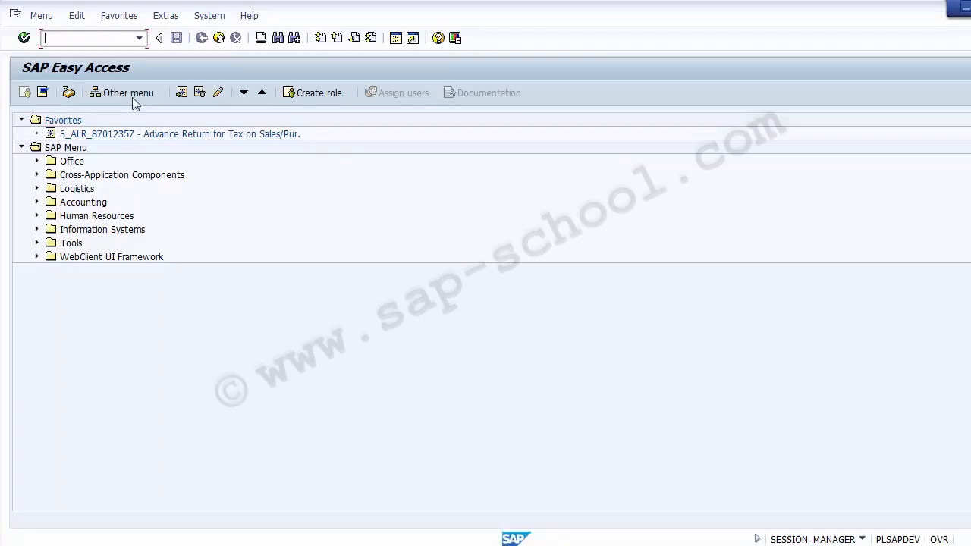
text(KA03)
key(Return)
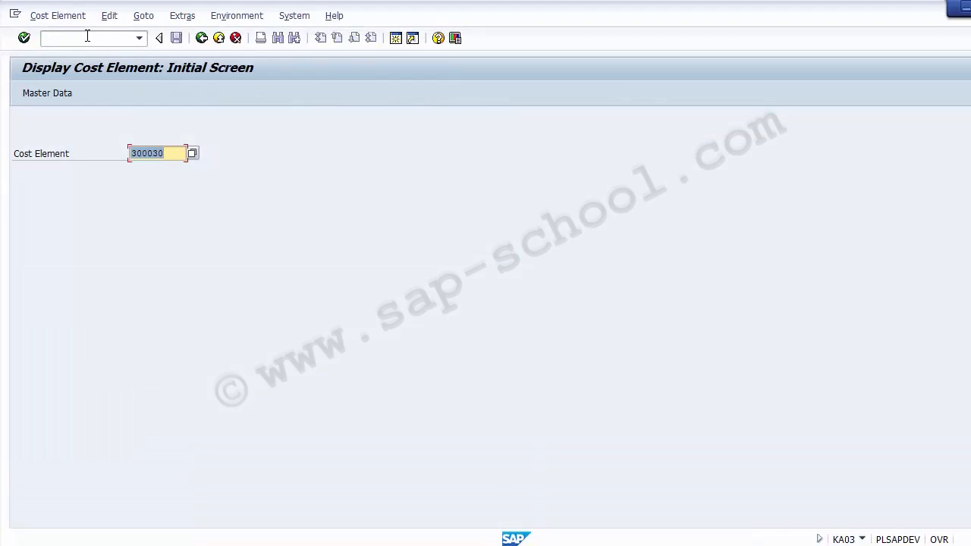
- Clear the cost element entry and look through the list of all cost elements in chart of accounts 1000
key(Delete)
click(192, 154)
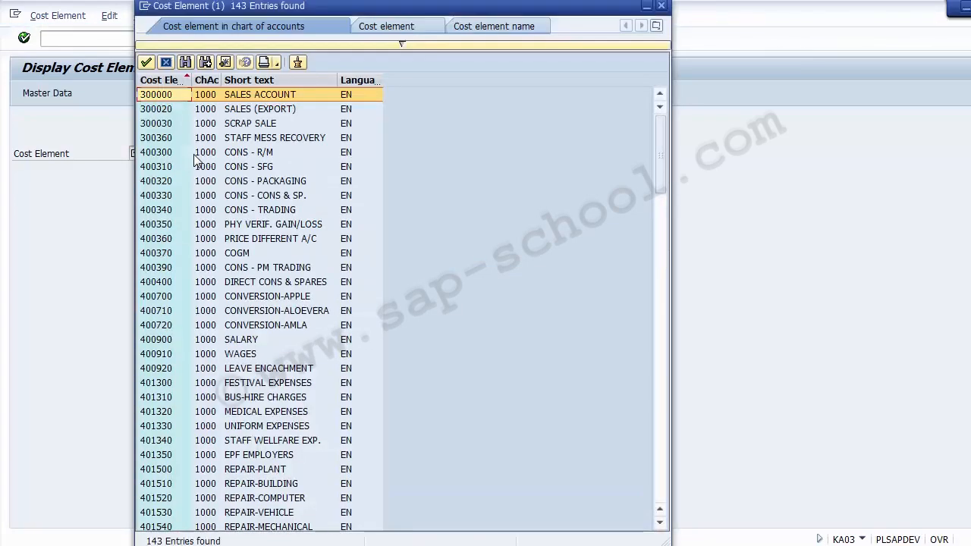
click(167, 64)
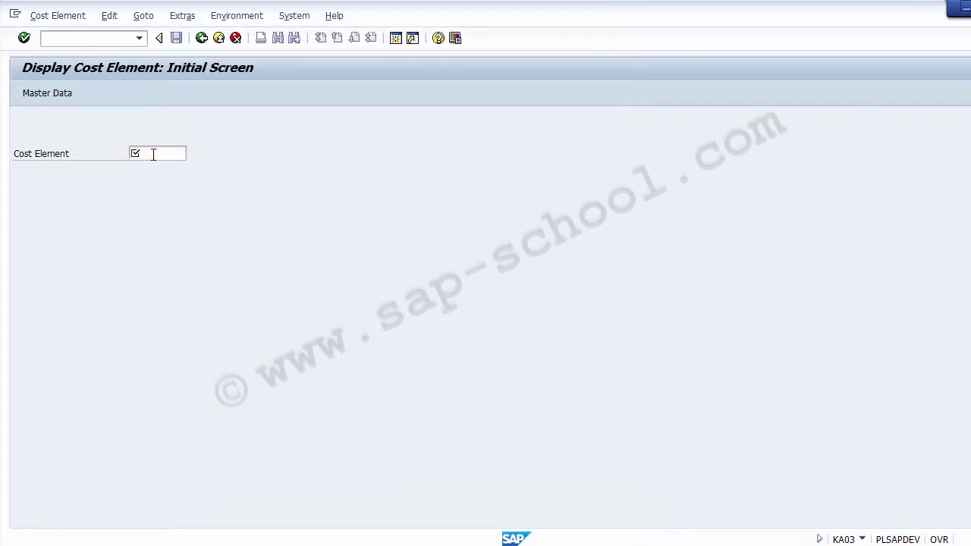
key(F4)
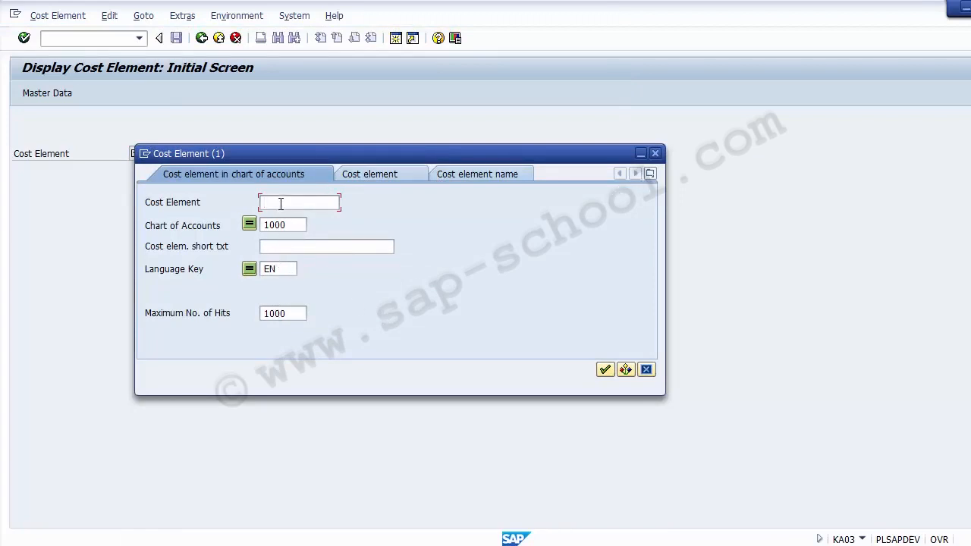
key(Return)
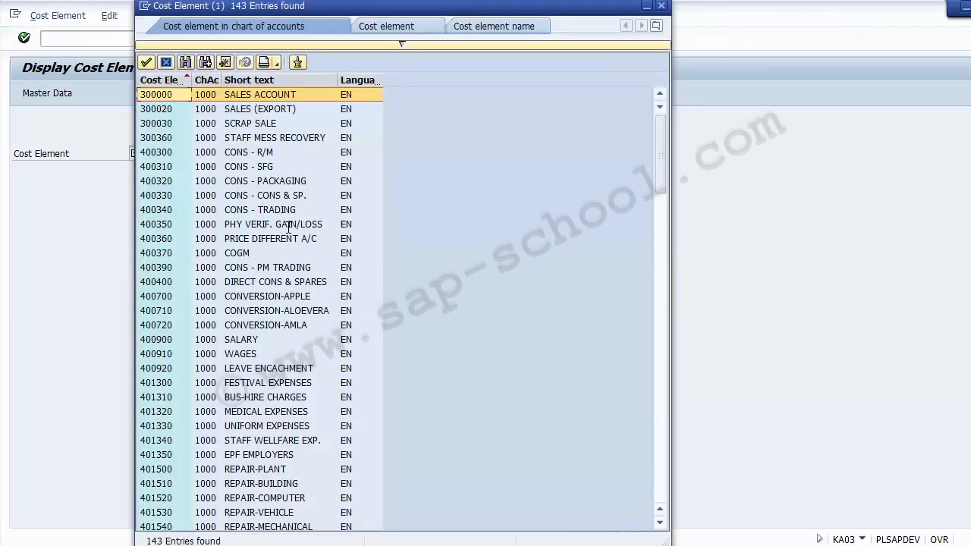
key(Page_Down)
key(Page_Down)
key(Page_Down)
key(Page_Down)
key(Page_Down)
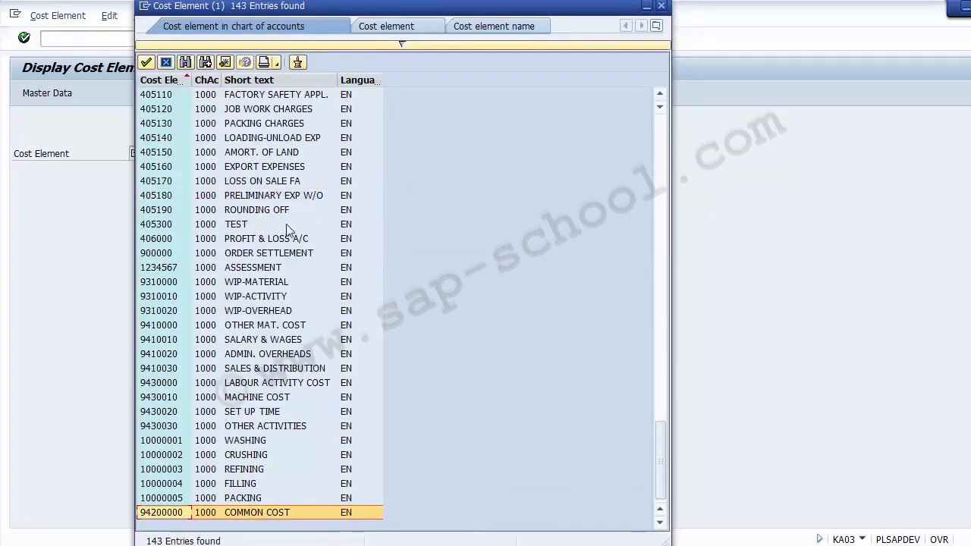
- Leave the cost element display and switch to the Creation of Cost Elements slide in PowerPoint
click(391, 25)
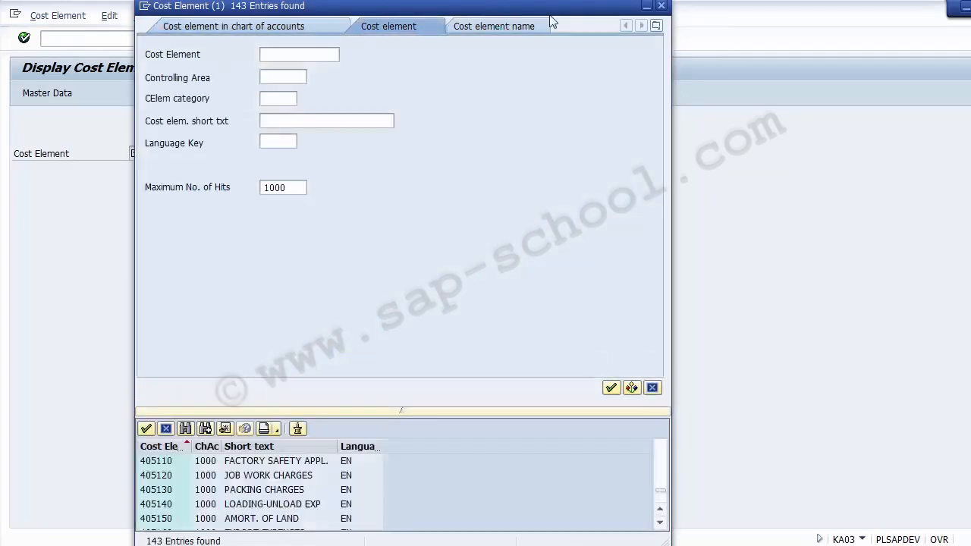
click(661, 5)
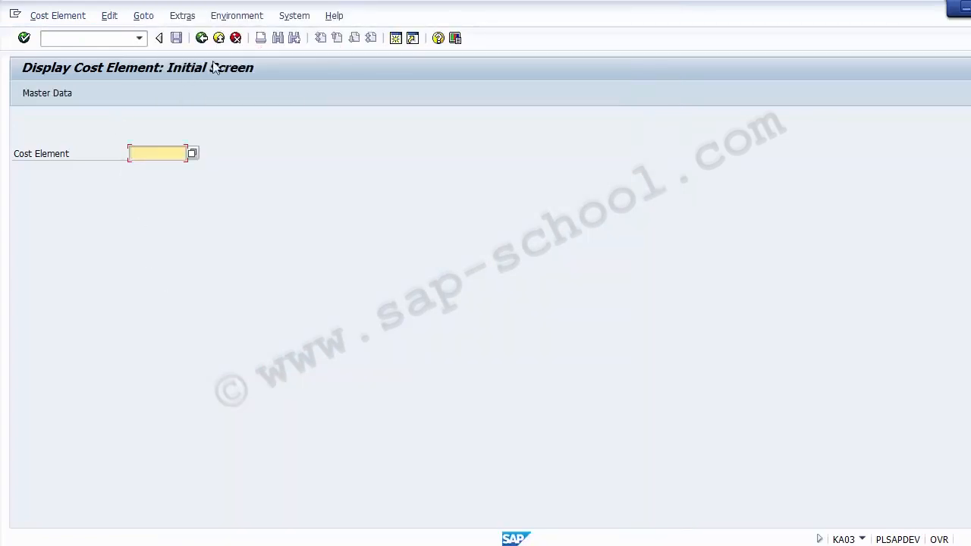
click(218, 38)
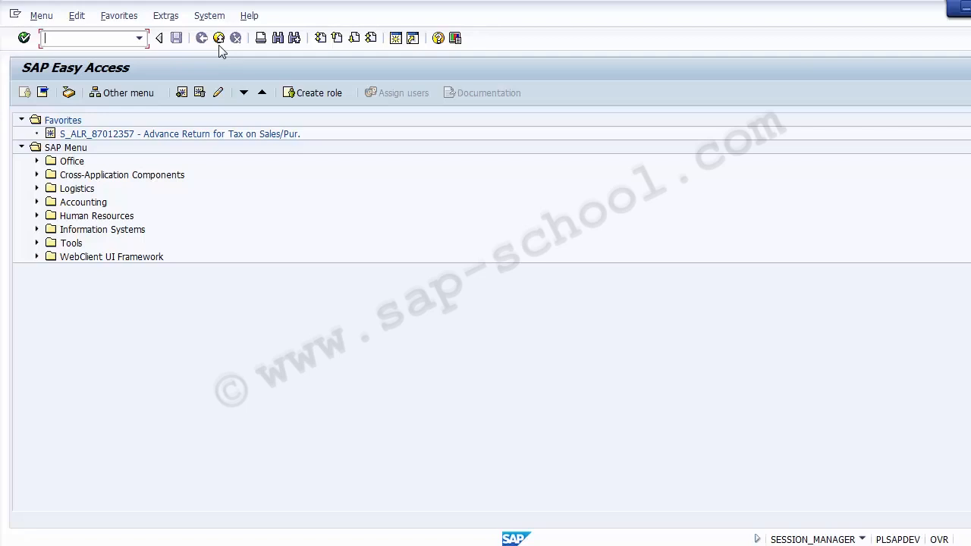
click(365, 545)
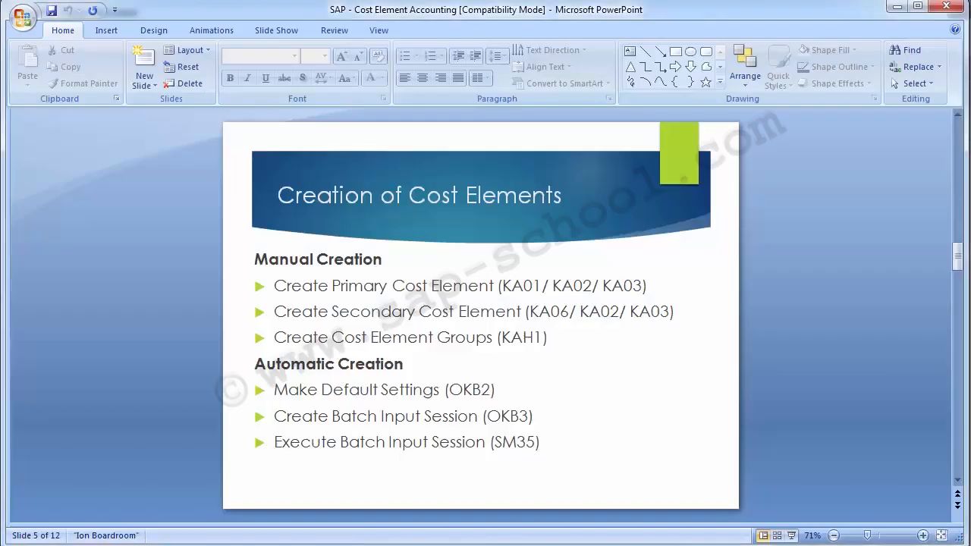